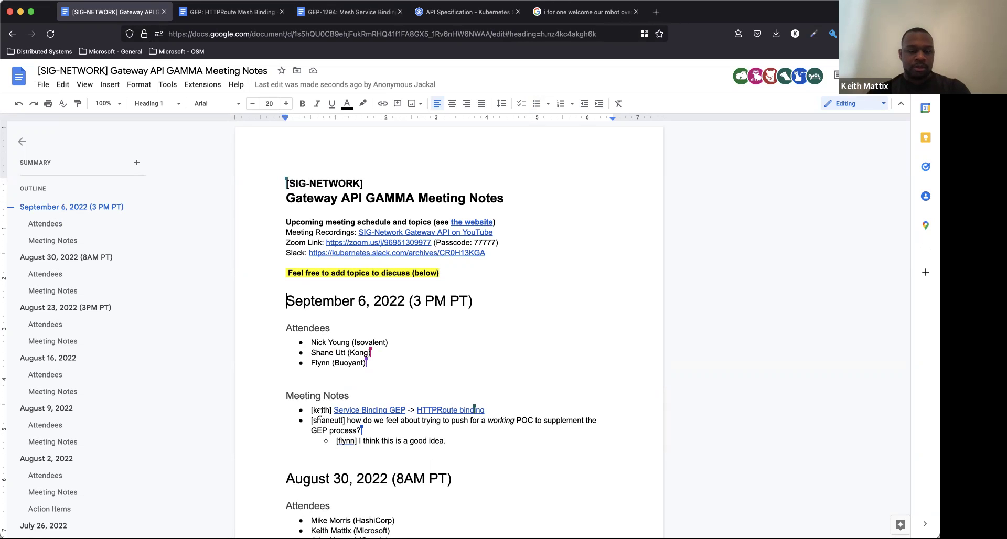
Step: Switch to the GEP-1294: Mesh Service Binding doc and select its title heading
drag(310, 411, 543, 410)
click(543, 410)
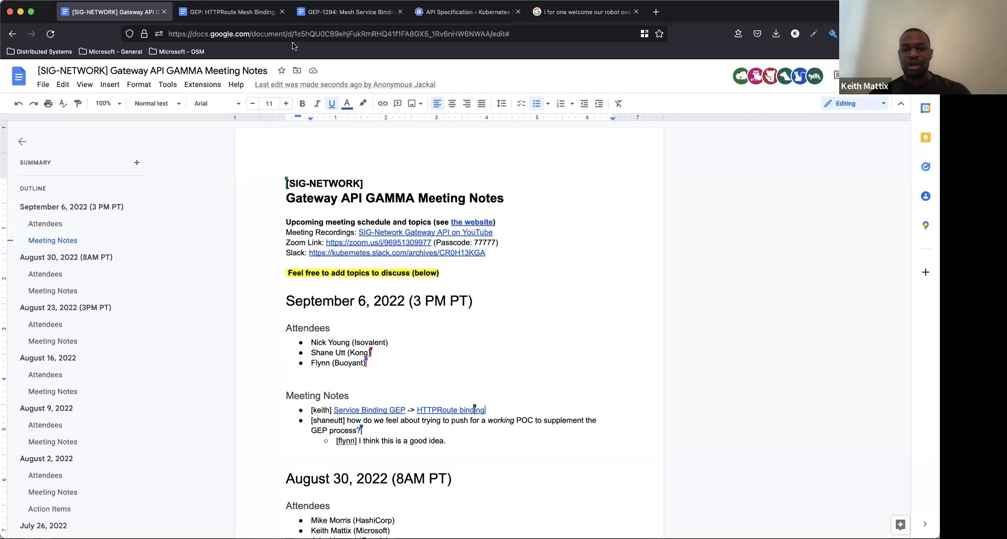
click(328, 16)
scroll(198, 189, up, 3)
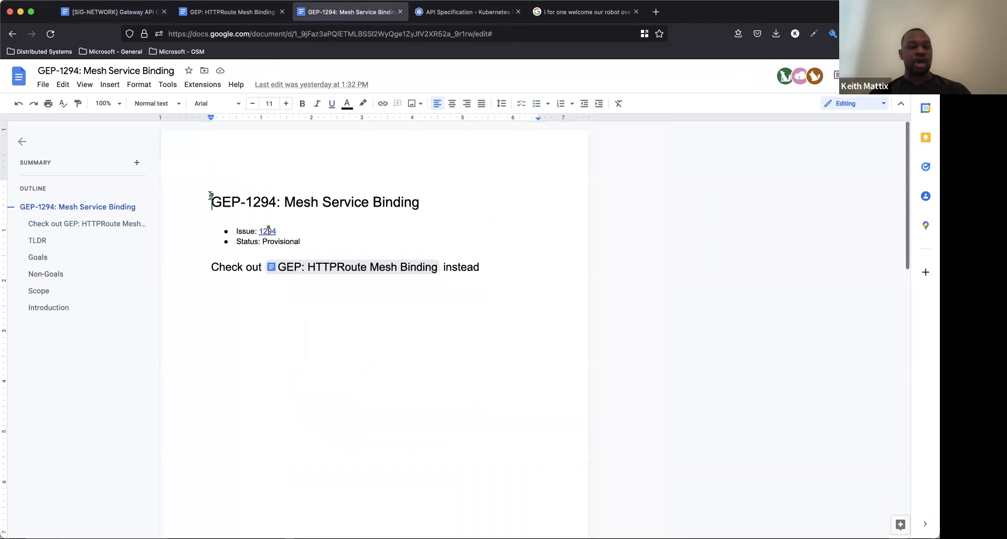
triple_click(448, 196)
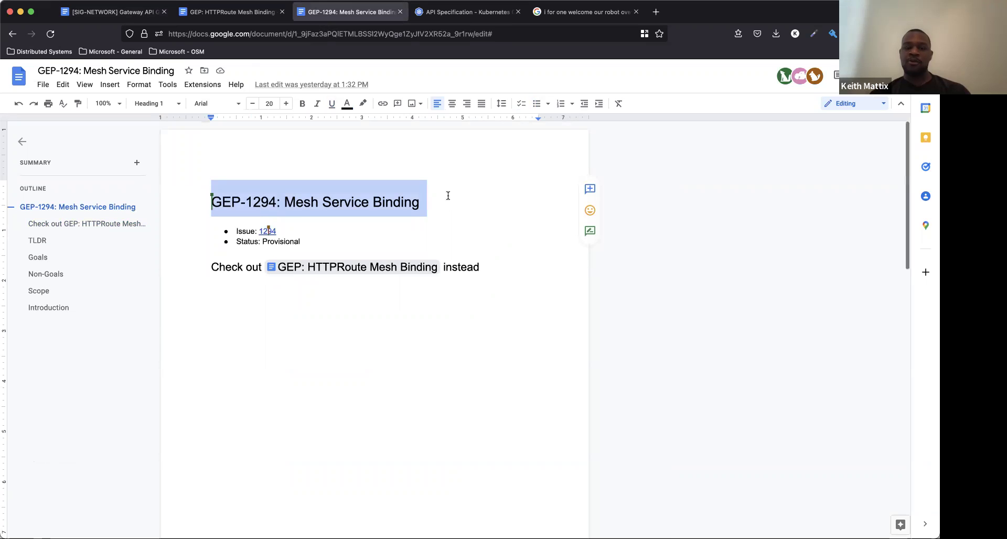
Step: Read through the TLDR, Goals and Introduction, then move to the HTTPRoute Mesh Binding doc
scroll(448, 195, down, 10)
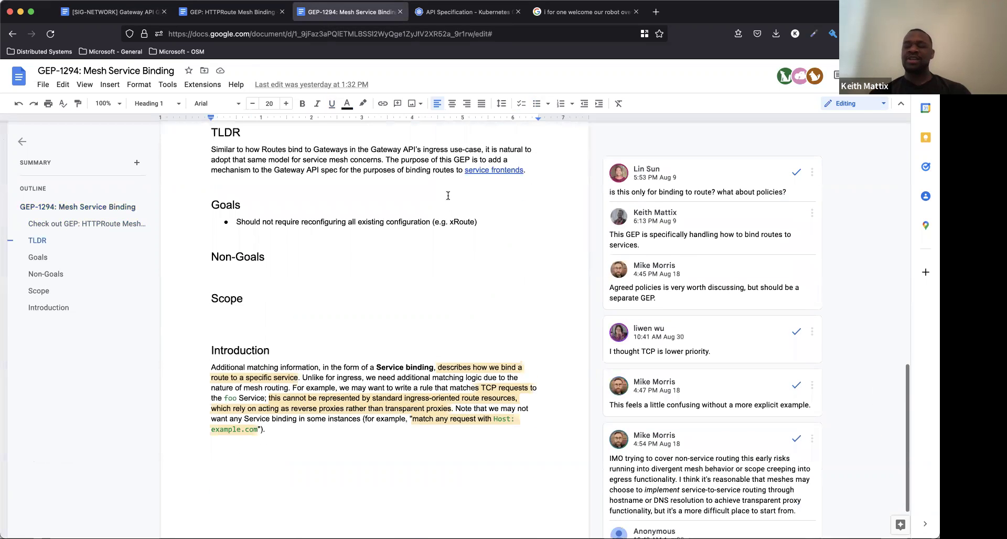
scroll(448, 195, up, 1)
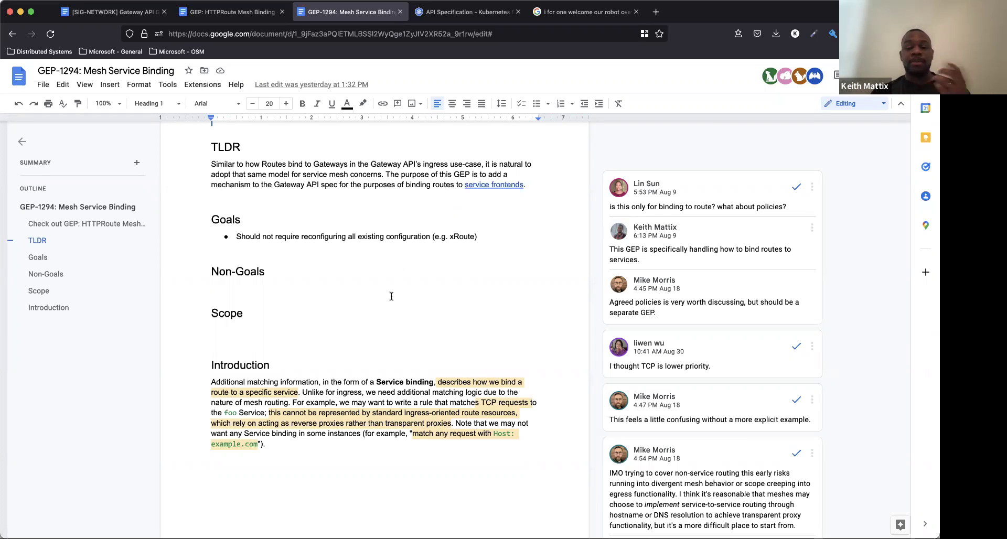
scroll(391, 294, down, 3)
scroll(396, 304, up, 3)
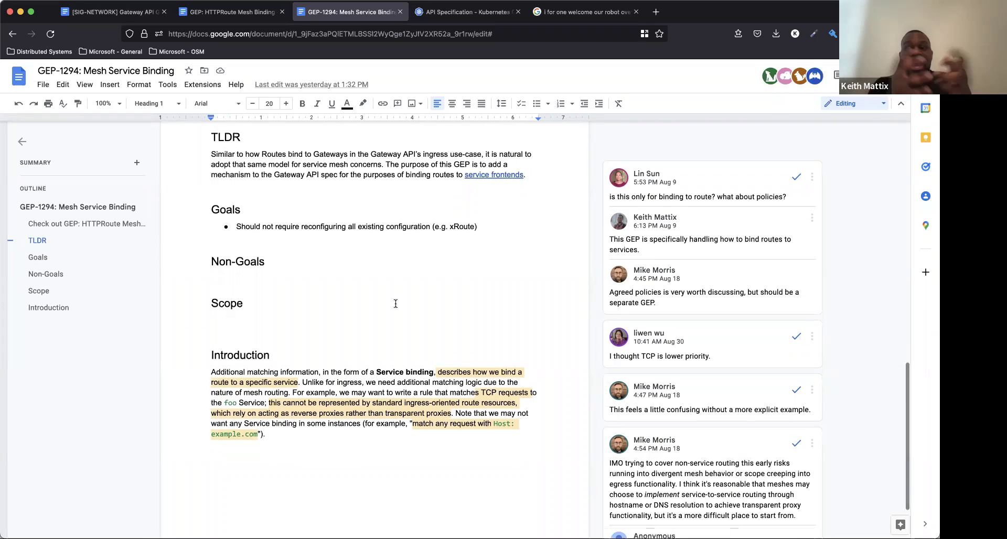
click(235, 12)
scroll(203, 297, up, 10)
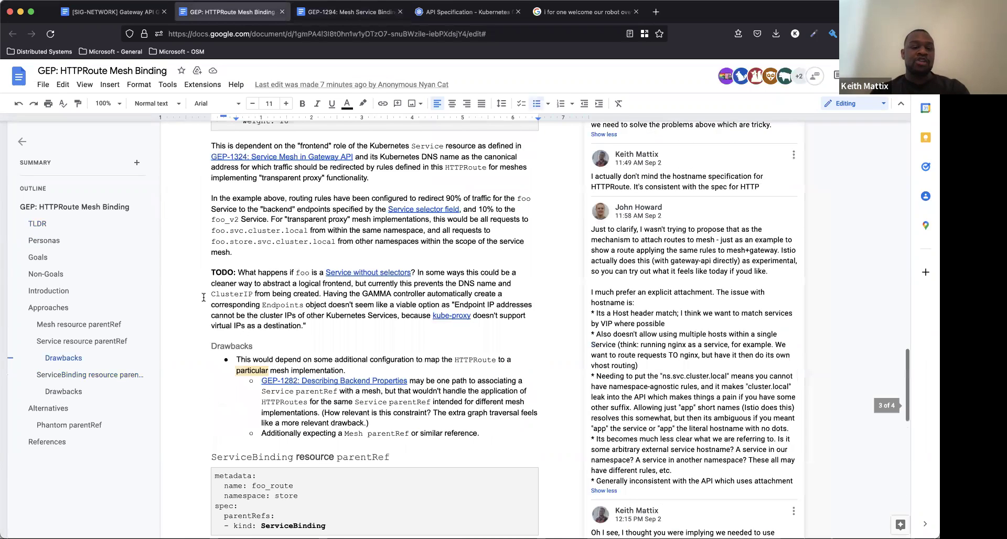
scroll(203, 297, up, 7)
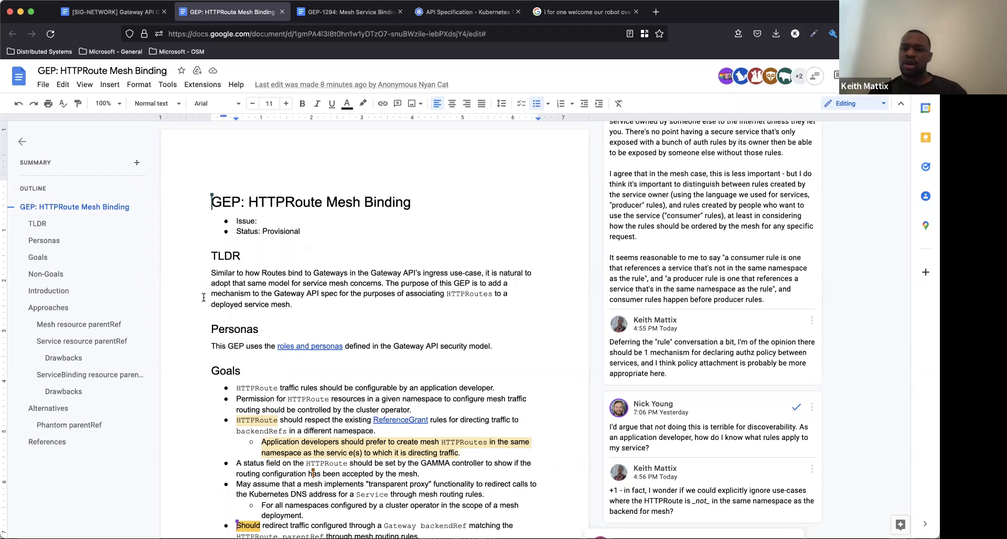
click(333, 12)
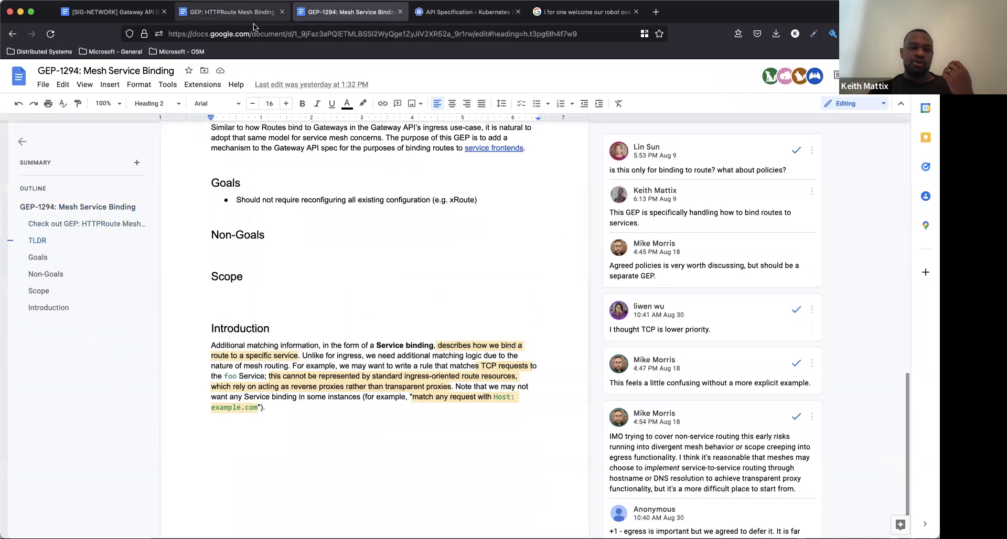
Step: Flip between the two GEP docs, scroll up in GEP-1294, then return to the meeting notes
click(231, 12)
click(349, 12)
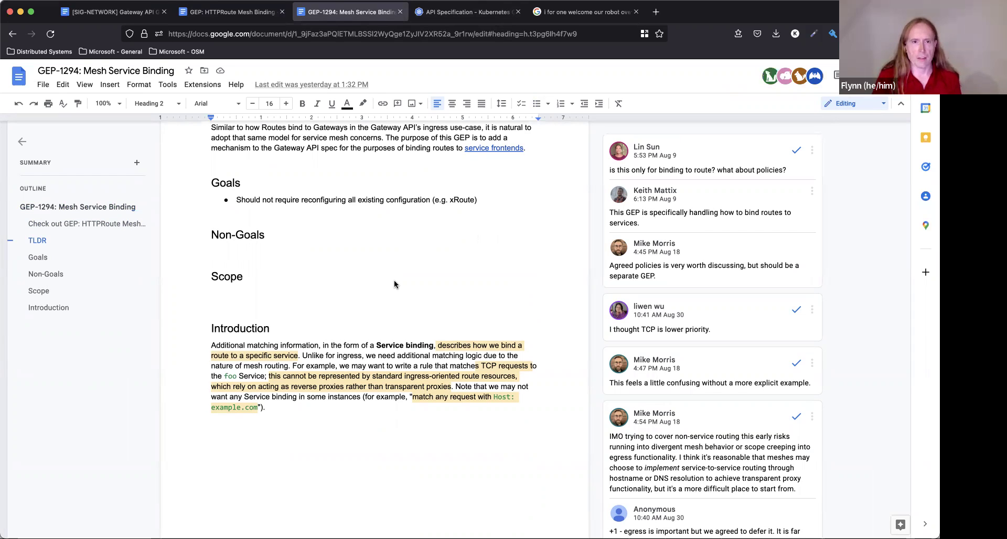
scroll(394, 284, up, 1)
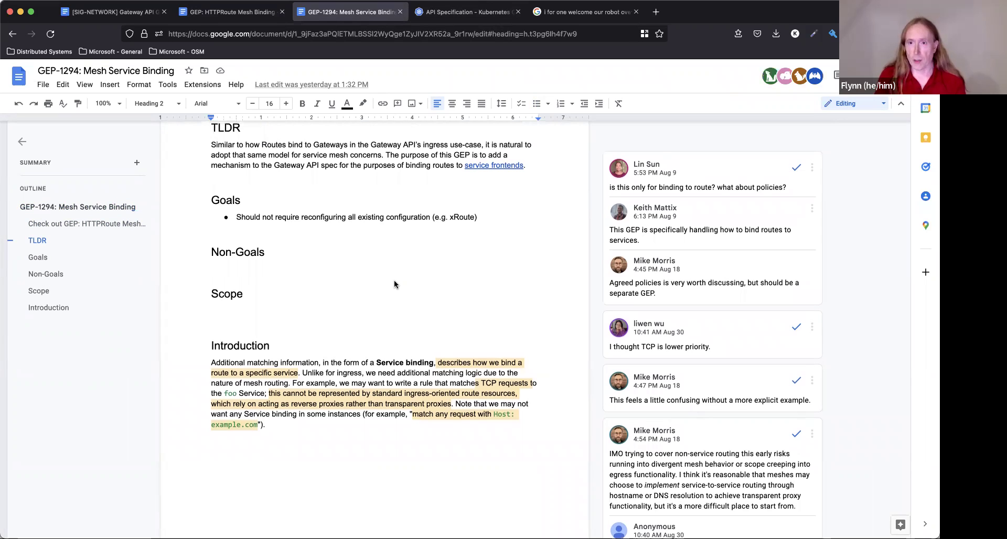
scroll(394, 283, up, 5)
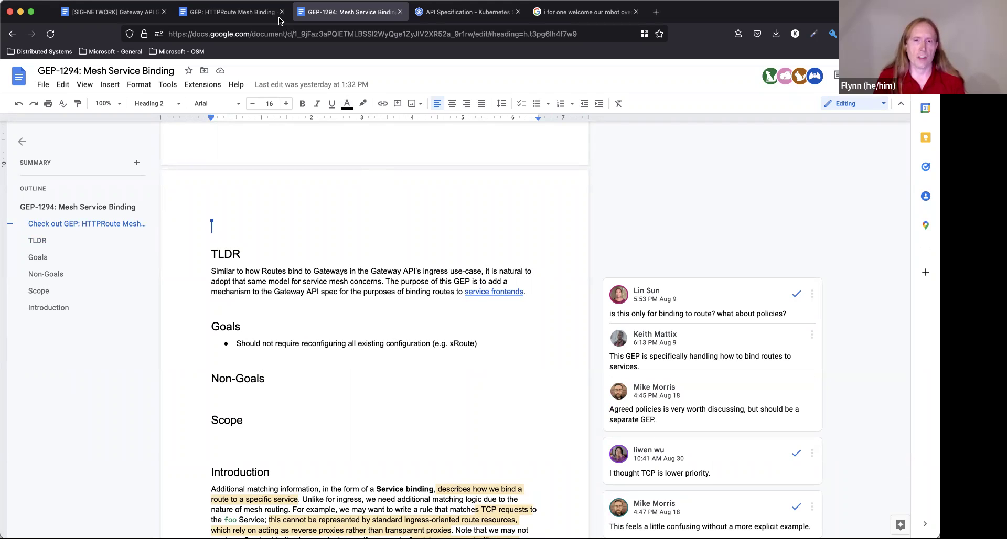
key(ctrl+shift+Tab)
key(ctrl+shift+Tab)
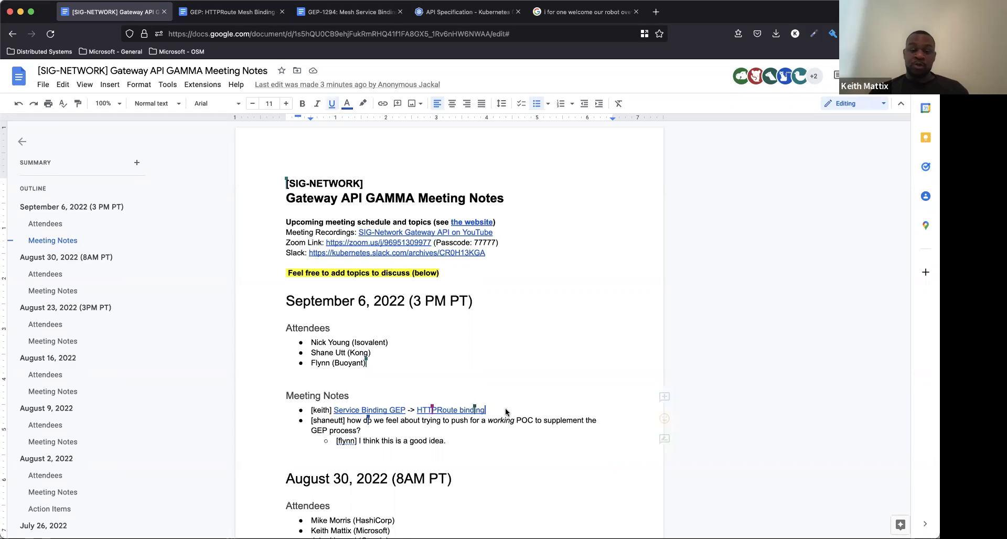
Step: Add an indented sub-note asking to move GEP discussion toward the meeting's end, since it takes awhile
key(Return)
key(Tab)
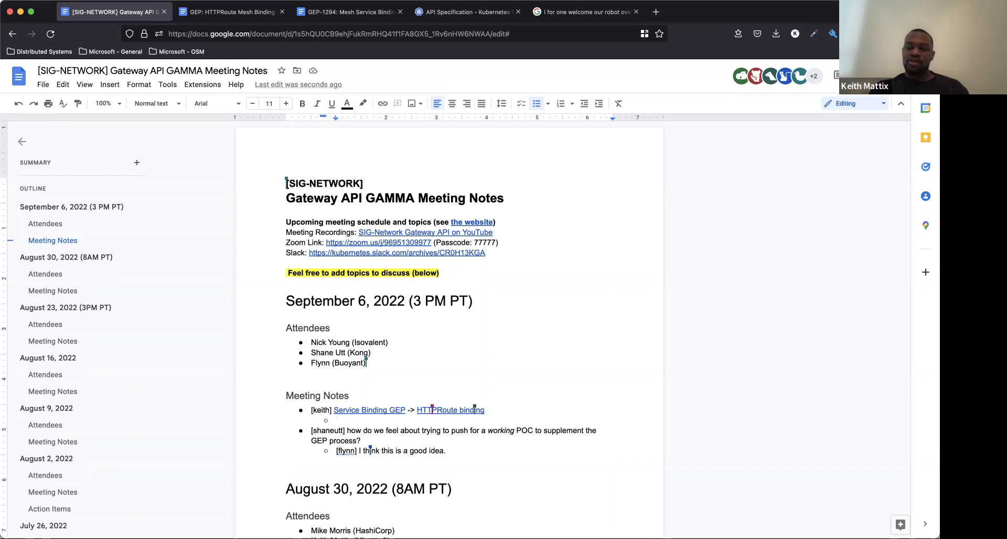
double_click(357, 420)
text([flynn])
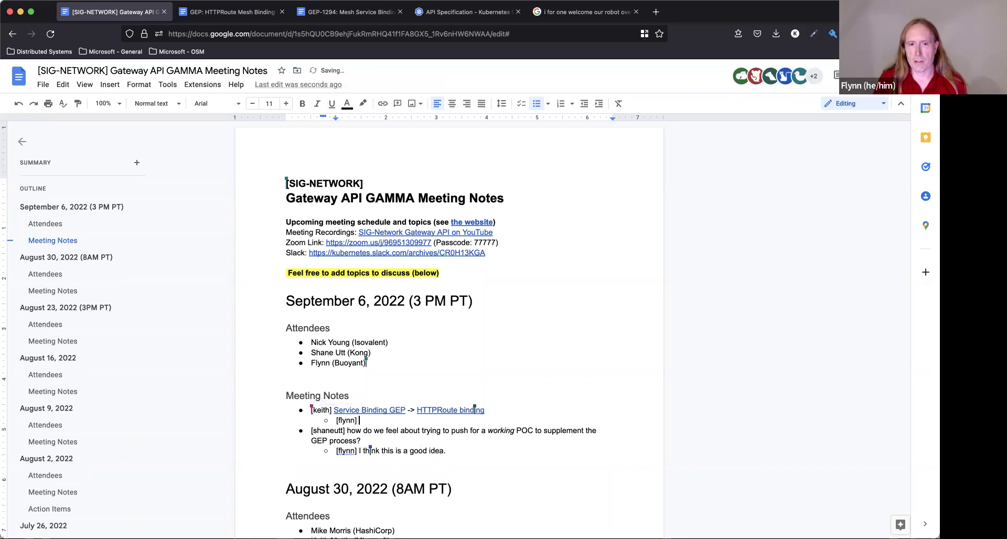
text(Can w)
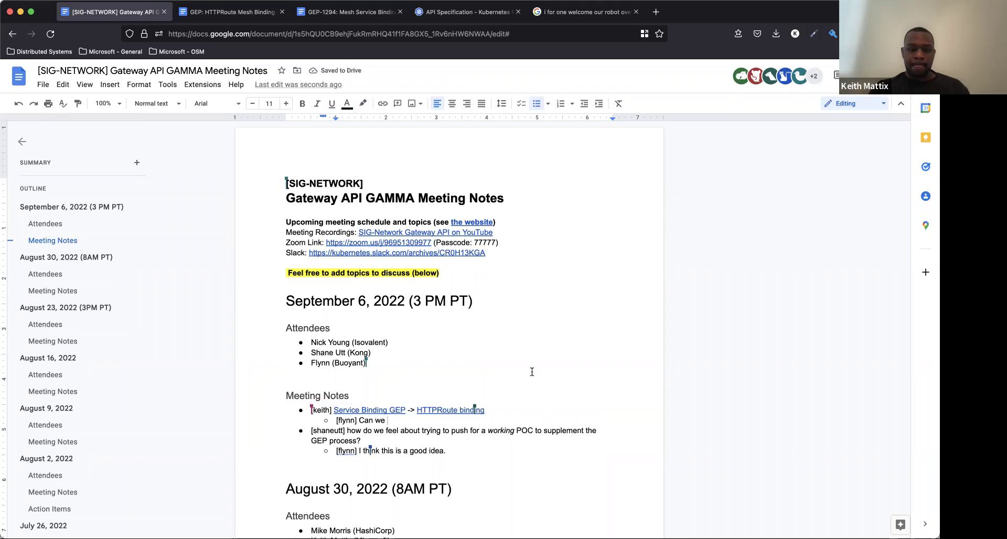
text(e move )
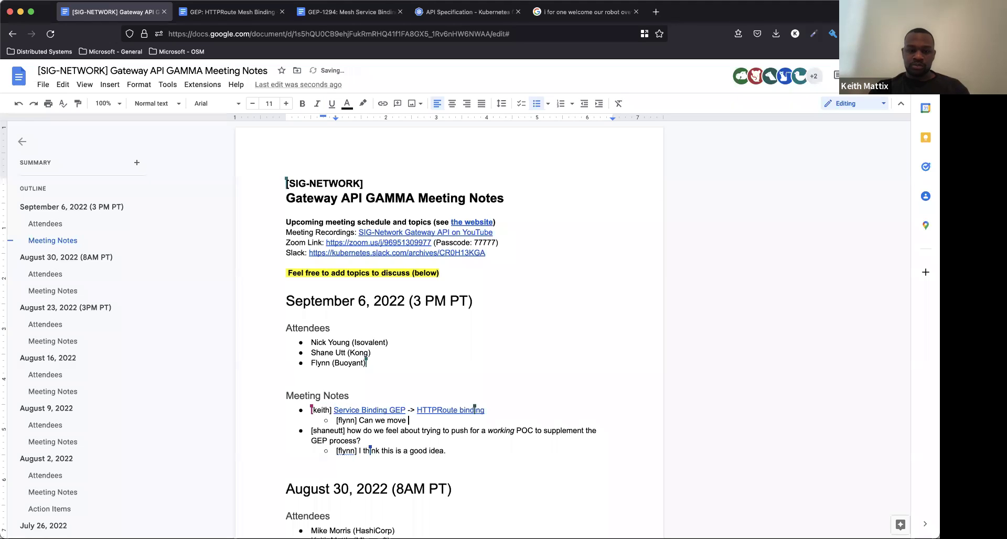
text(GEP discusison toward the end)
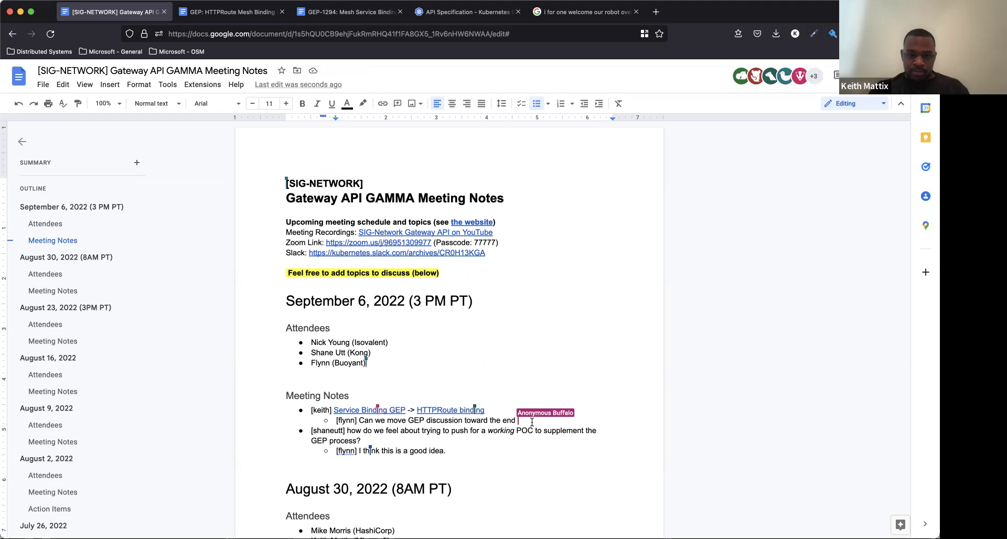
text(of the meeting)
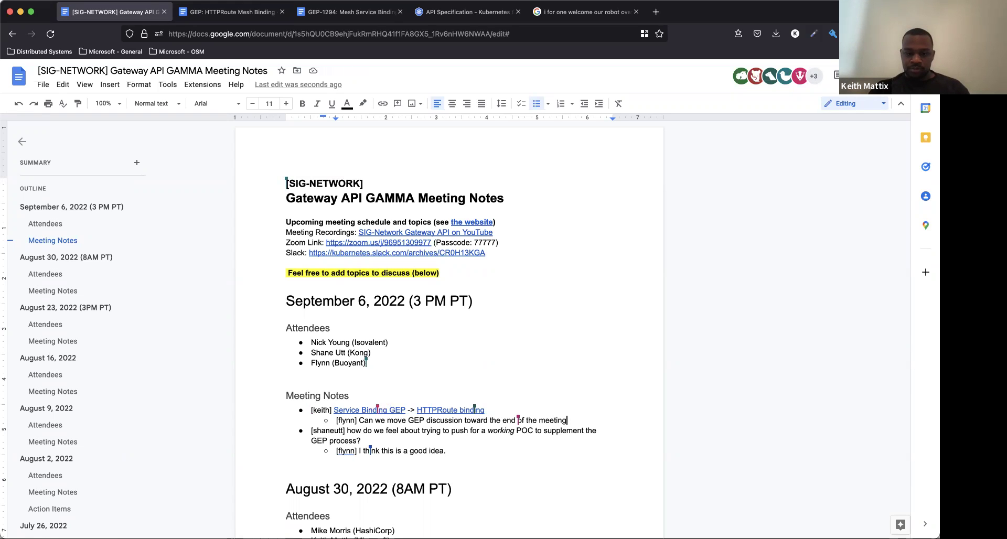
text(to make sure )
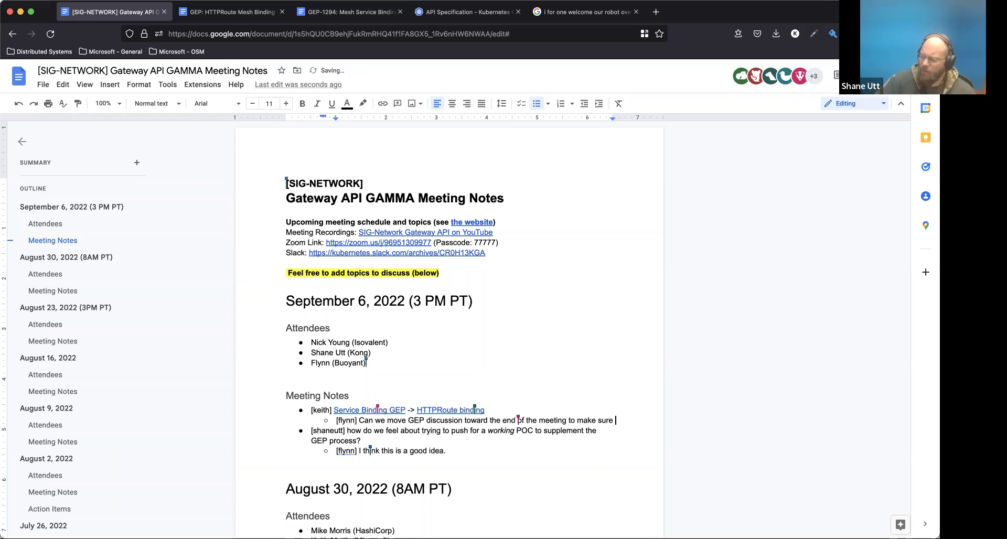
text(we have time (GEP dicu)
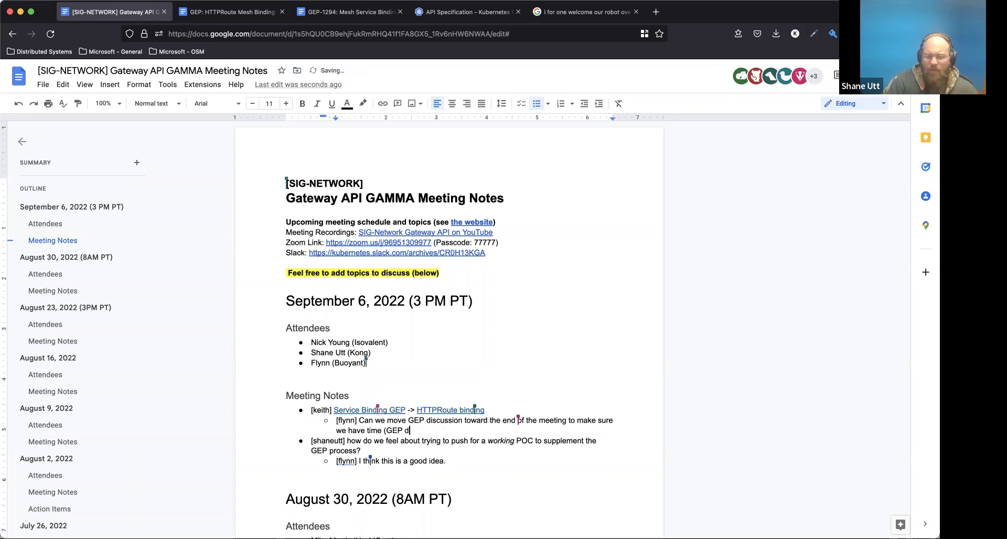
key(BackSpace)
key(BackSpace)
text(scussion takes a)
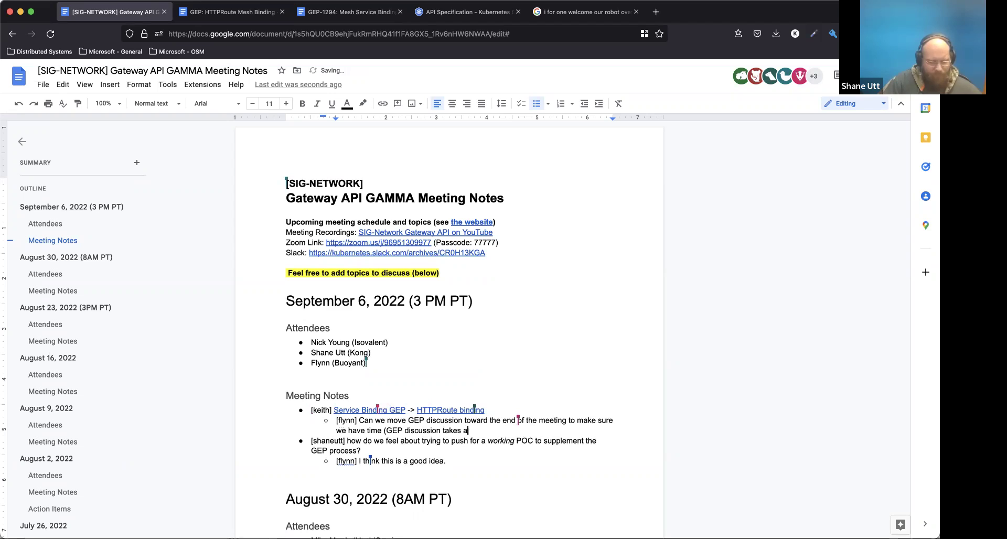
text(while))
Step: Add the reply 'I like it; let's keep doing it' with an empty sub-bullet below
key(Return)
text(p)
key(BackSpace)
text([keith])
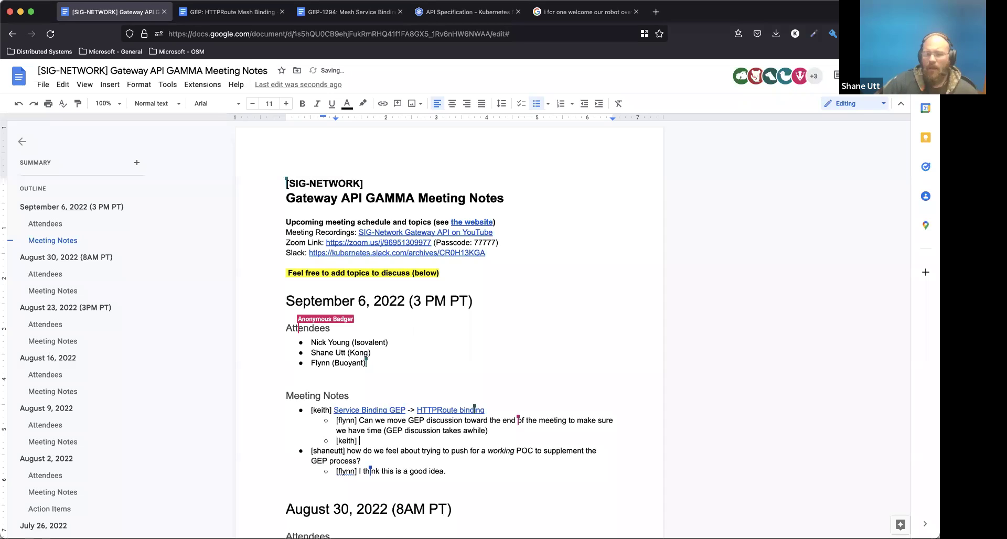
text( I like it)
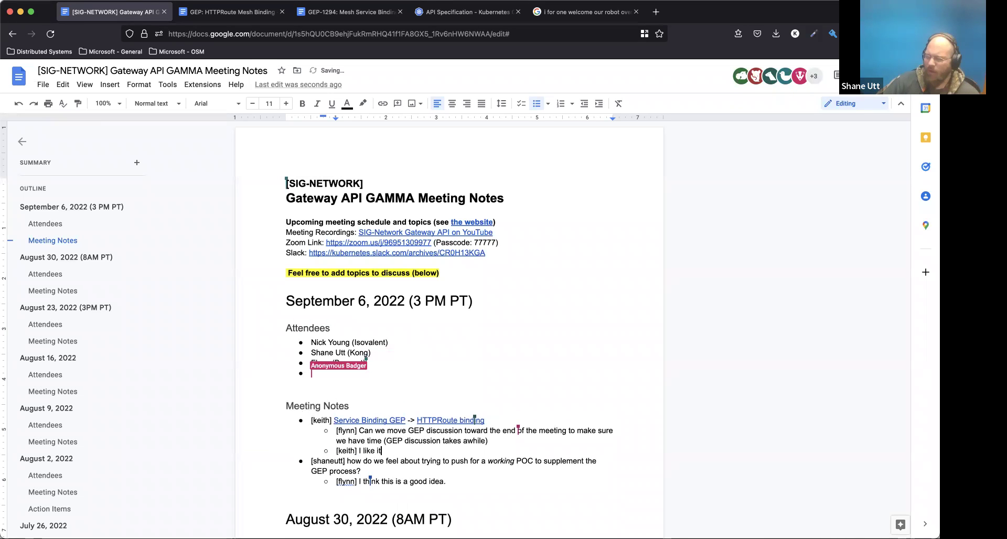
text(; let's keep )
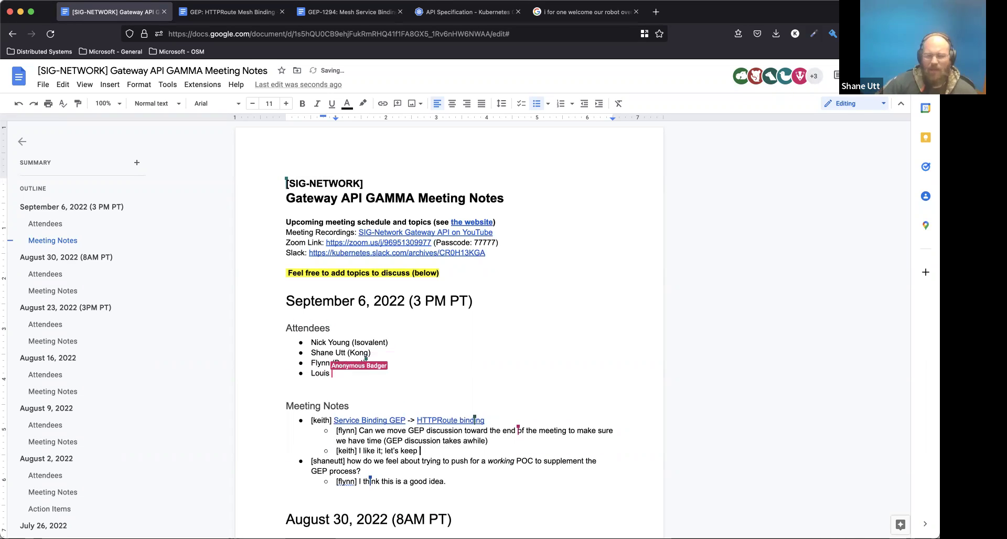
text(doing it)
key(Return)
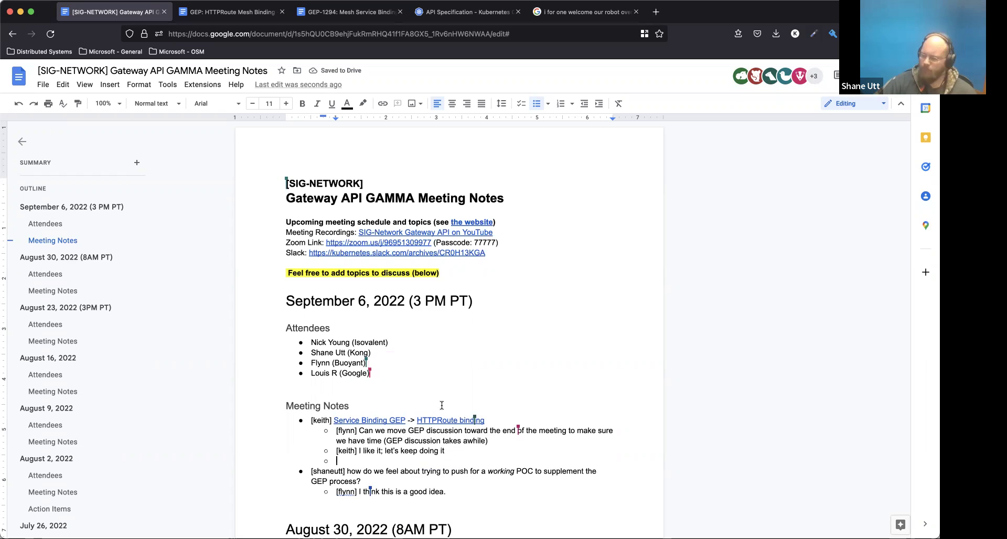
Step: Add another attendee, with their company, to the end of the Attendees list
click(380, 371)
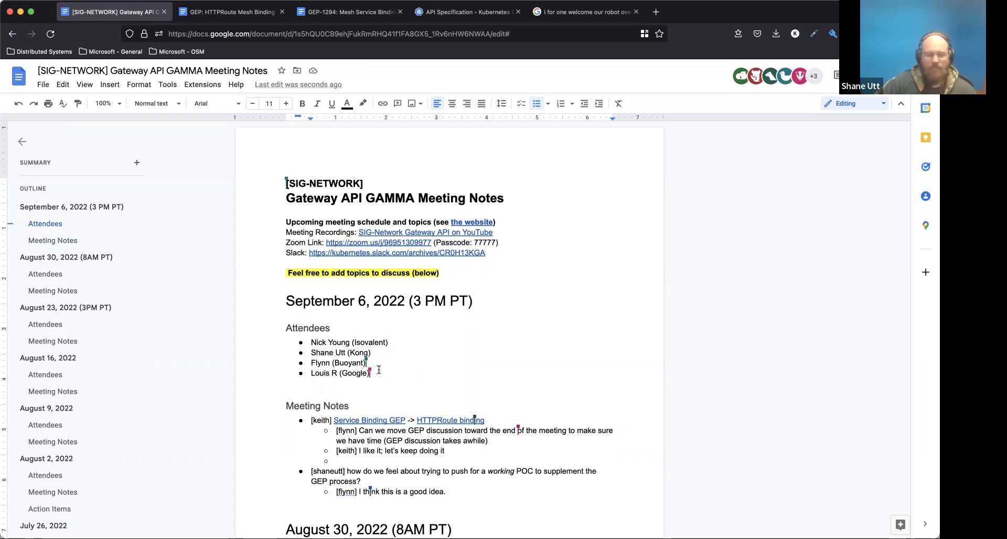
key(Return)
text(Keith M)
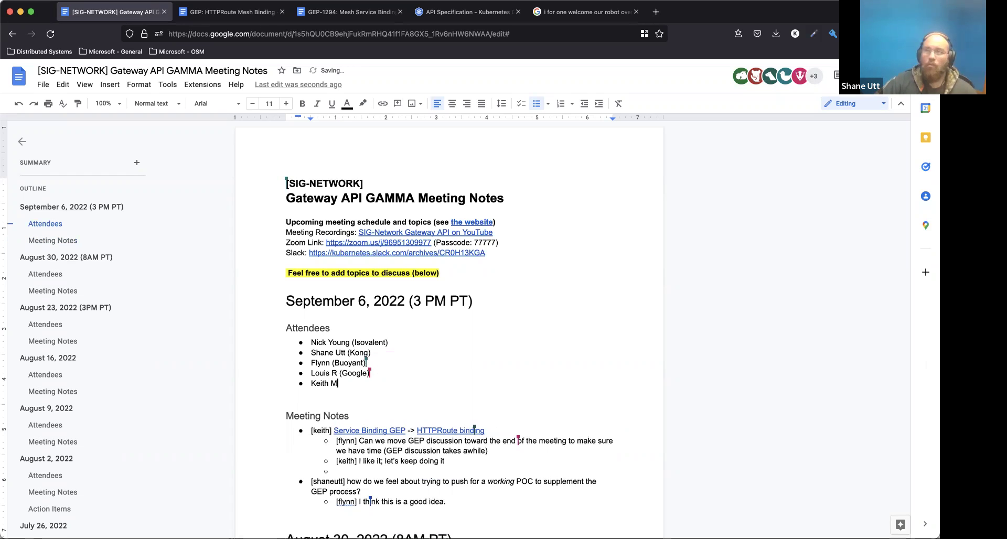
text(attix ()
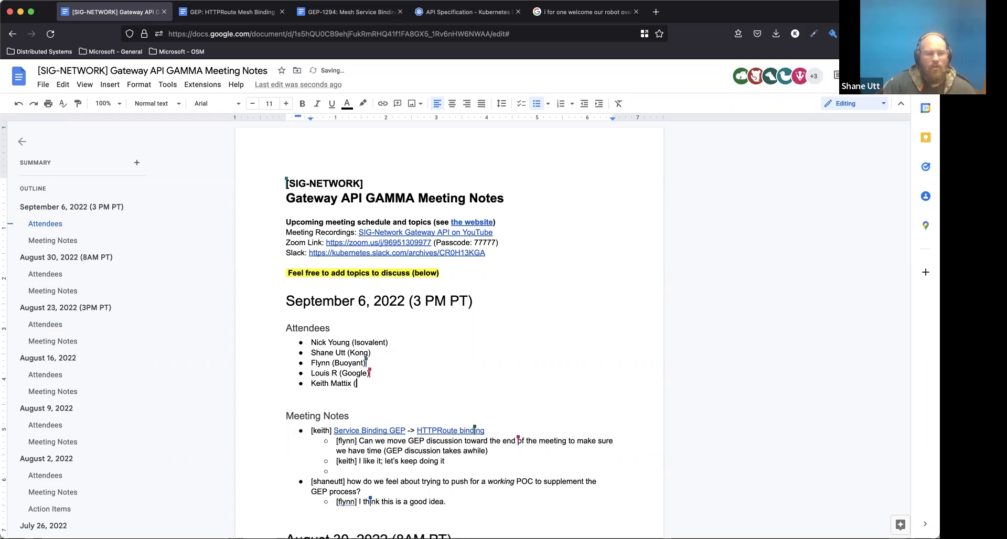
text(Microsoft))
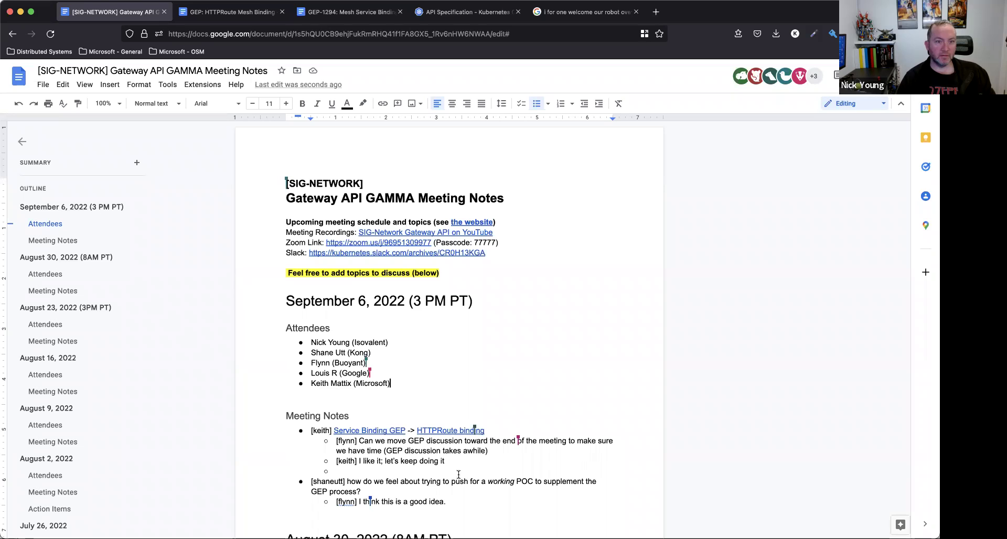
click(435, 470)
Step: Type 'No objections' in the sub-bullet beneath the agreeing reply
text(No objec)
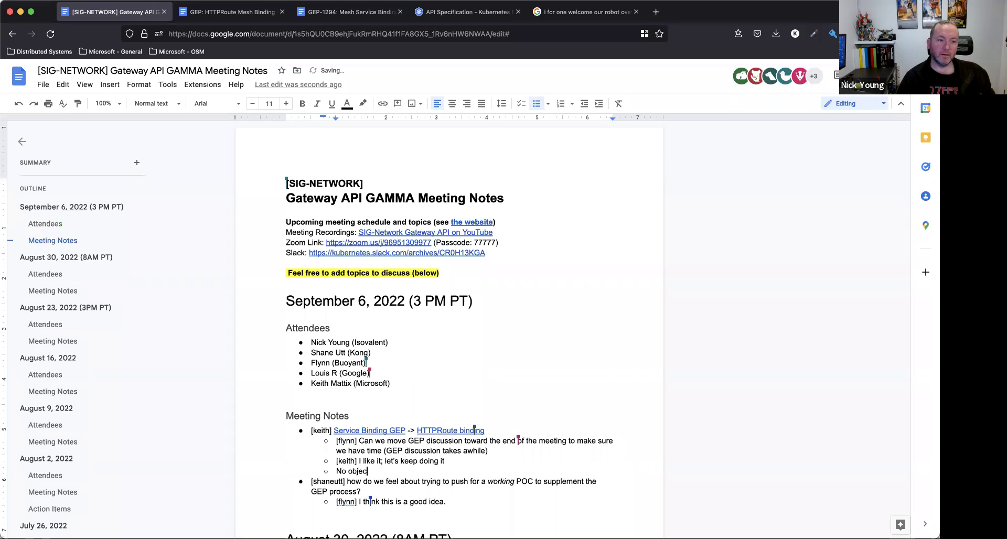
text(tions)
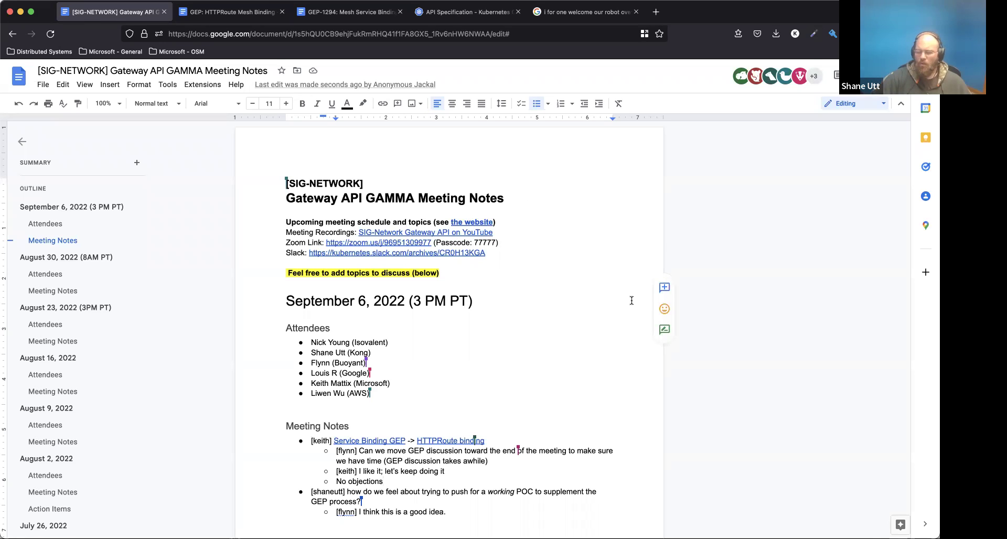
Step: Nest a first reply under the POC question: 'It's difficult to do that with big features'
scroll(484, 406, down, 3)
click(406, 421)
key(Return)
key(Tab)
text([nick] )
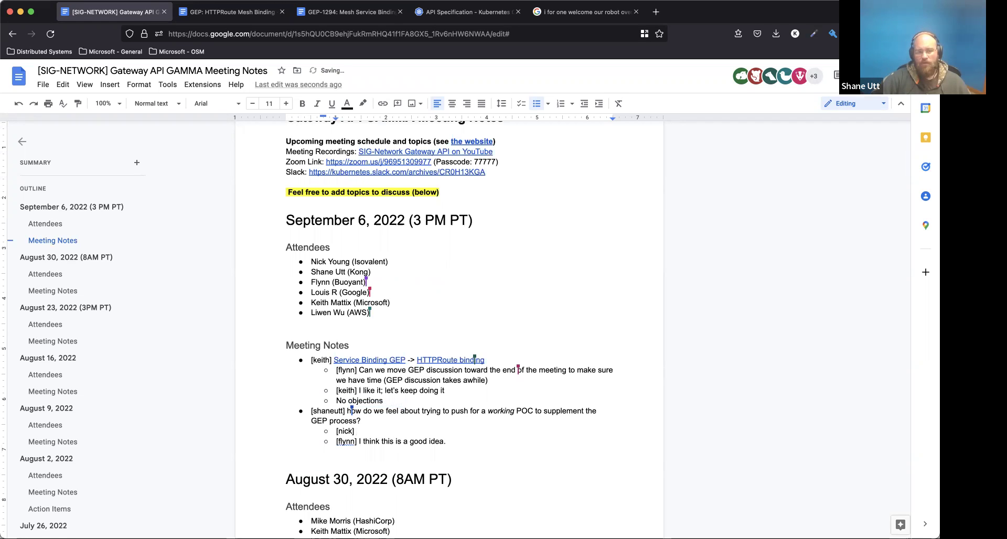
text(It's difficu)
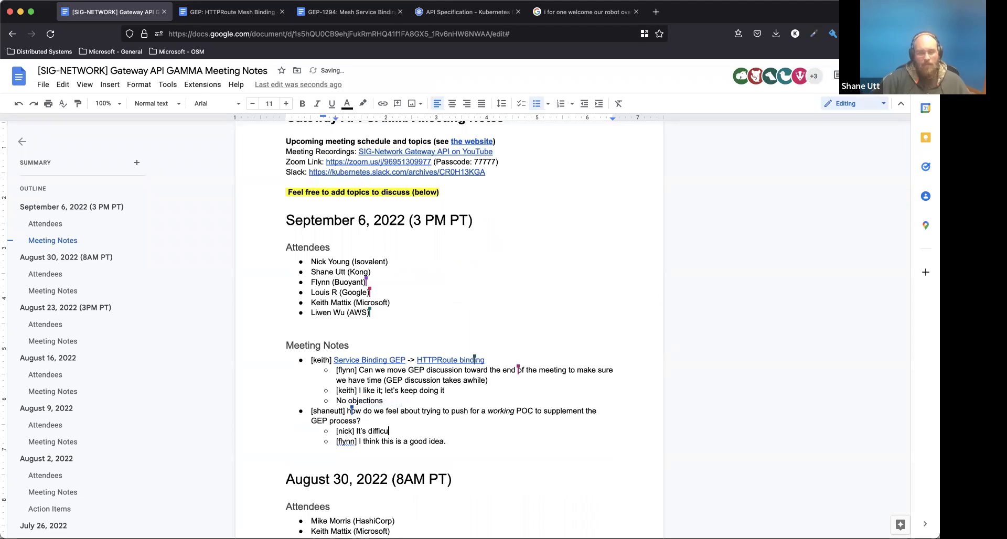
text(lt to do that with big)
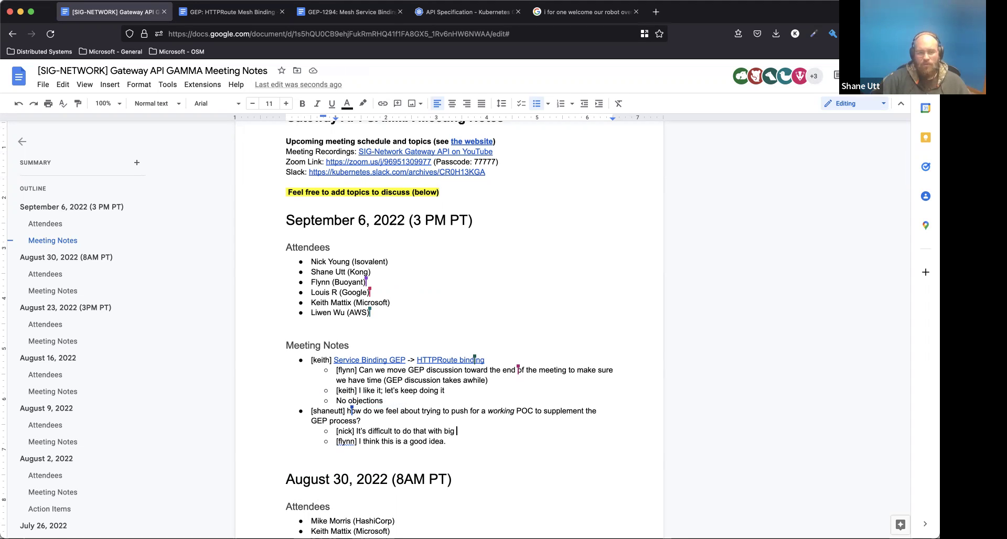
text(features)
key(Return)
Step: Add a reply that Istio has already done this, so it can be seen in the wild
text([)
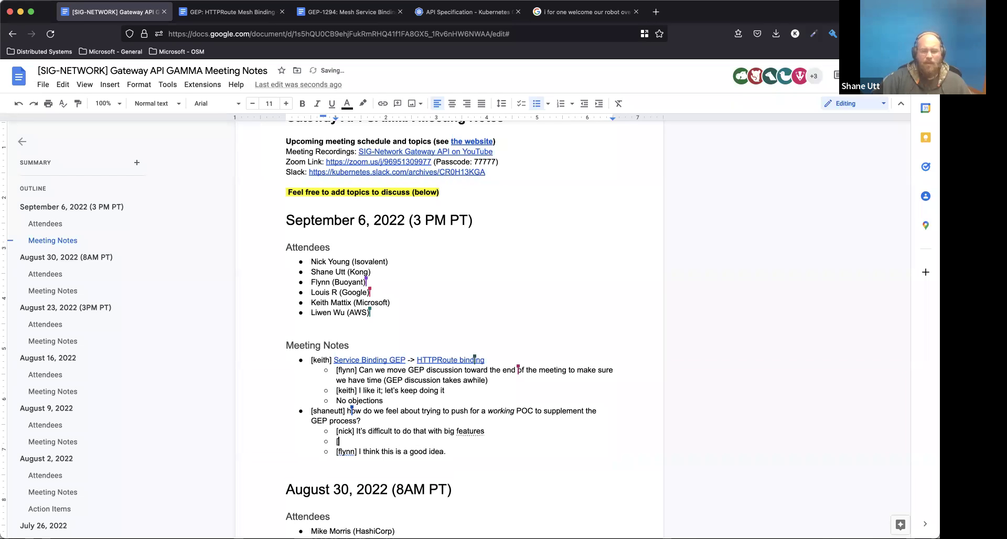
text(shane)
key(BackSpace)
key(BackSpace)
key(BackSpace)
key(BackSpace)
key(BackSpace)
text(john] )
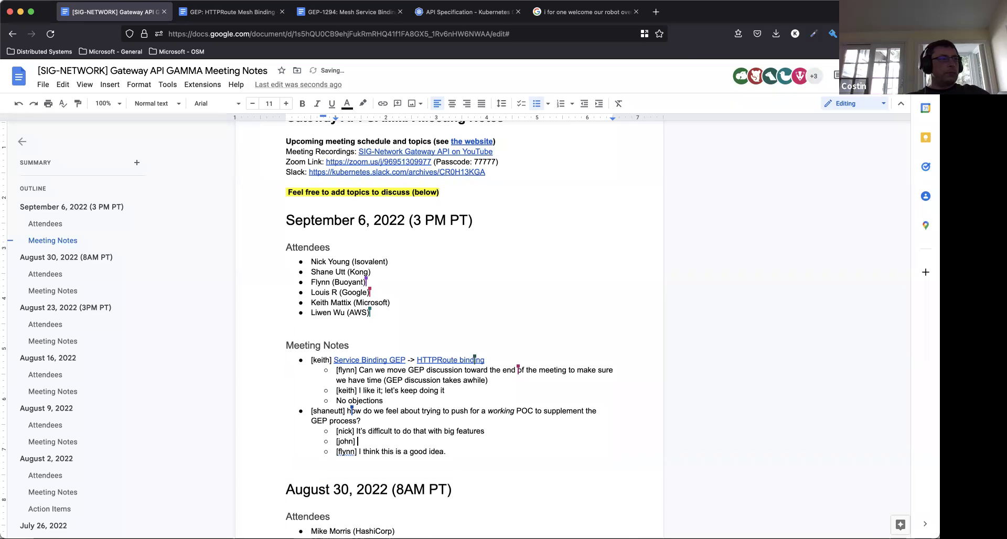
text(Istio has already done this; )
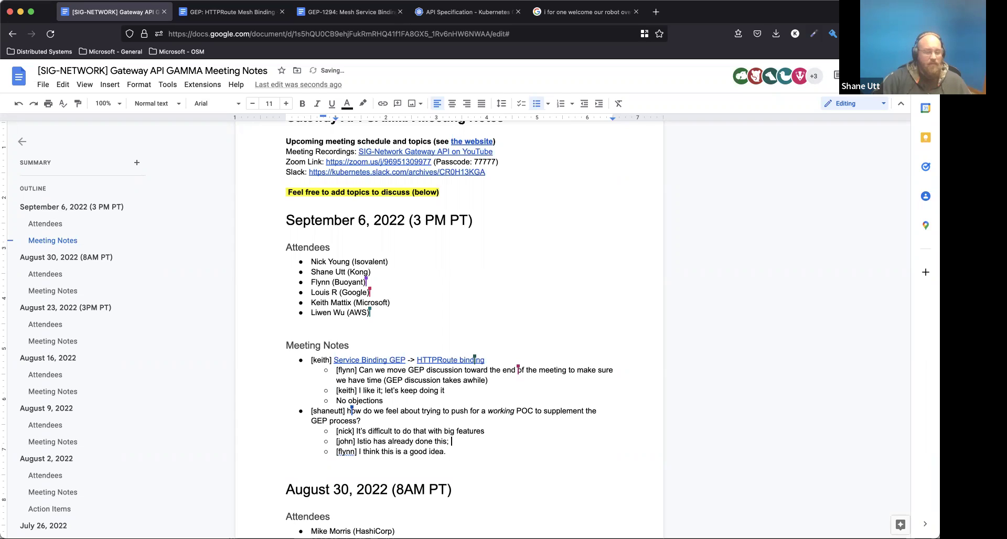
text(it helps)
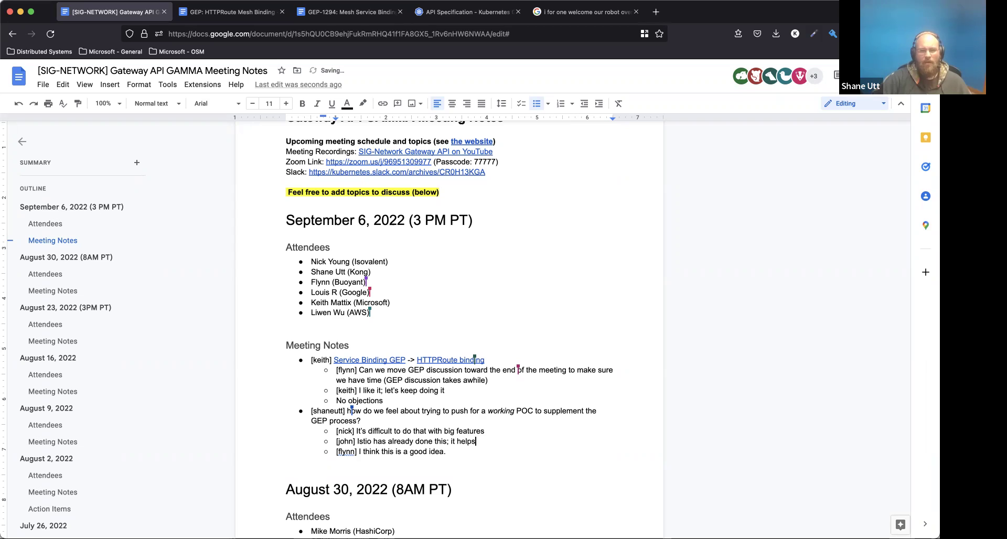
key(BackSpace)
key(BackSpace)
key(BackSpace)
key(BackSpace)
key(BackSpace)
key(BackSpace)
key(BackSpace)
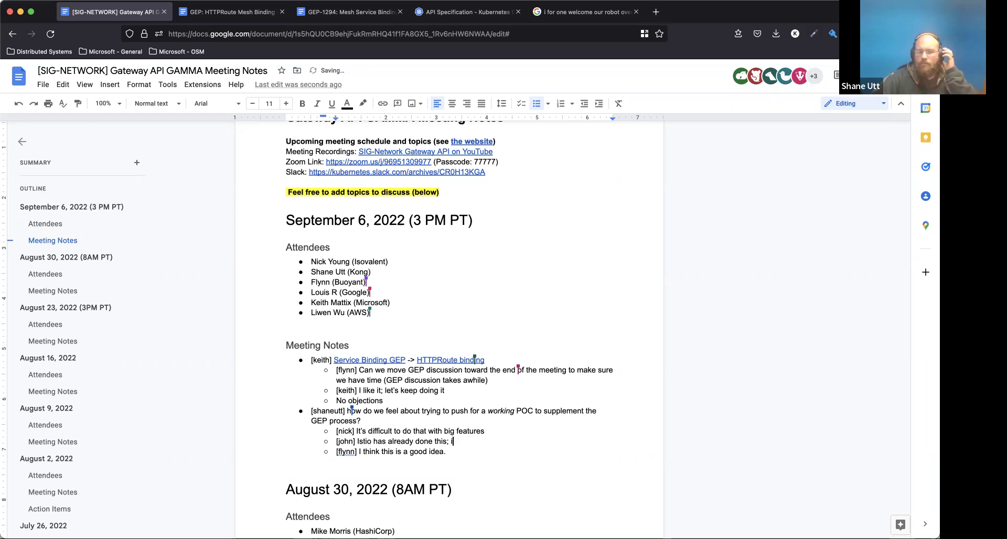
text(we can see it in the )
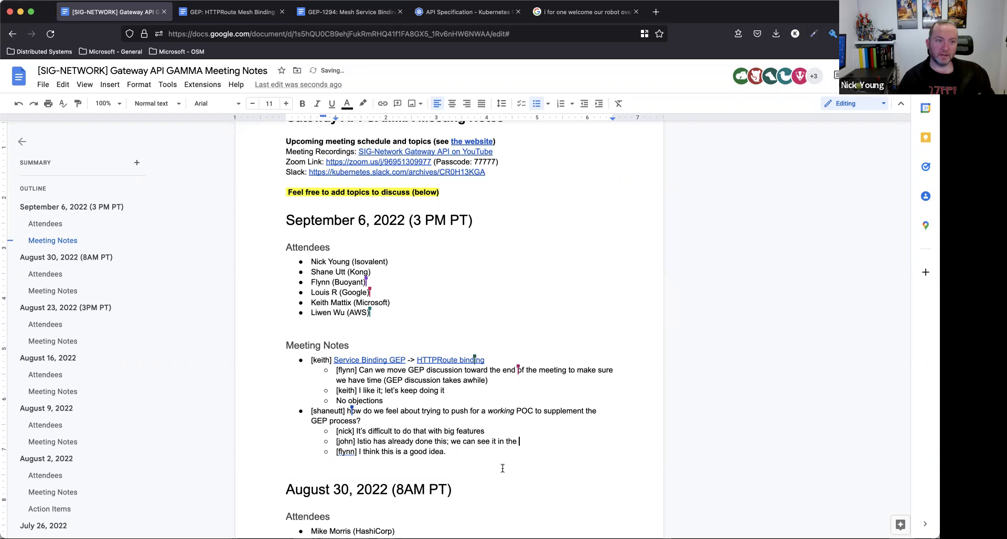
text(wild)
key(Return)
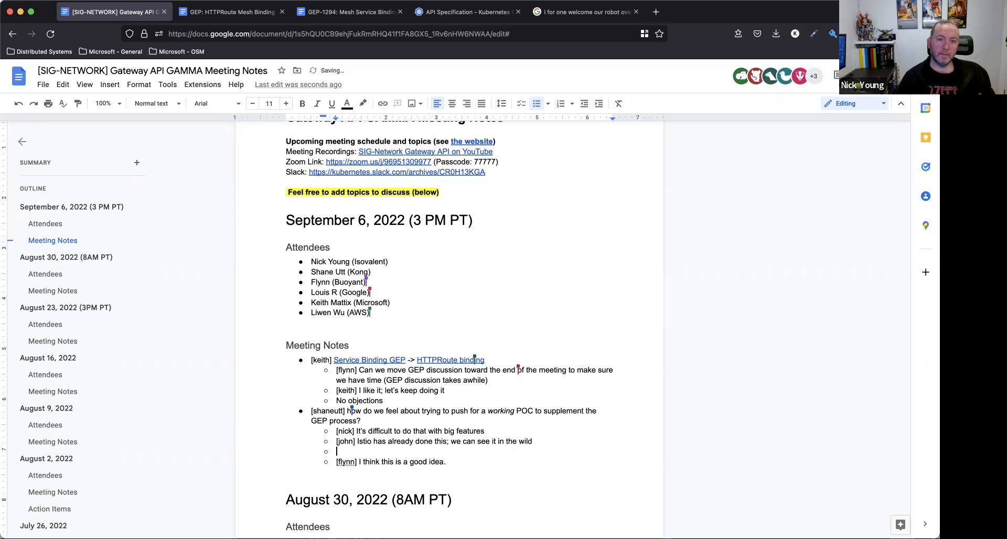
Step: Add a reply that size is a reason to try it, possibly answering some of these questions
text([shane])
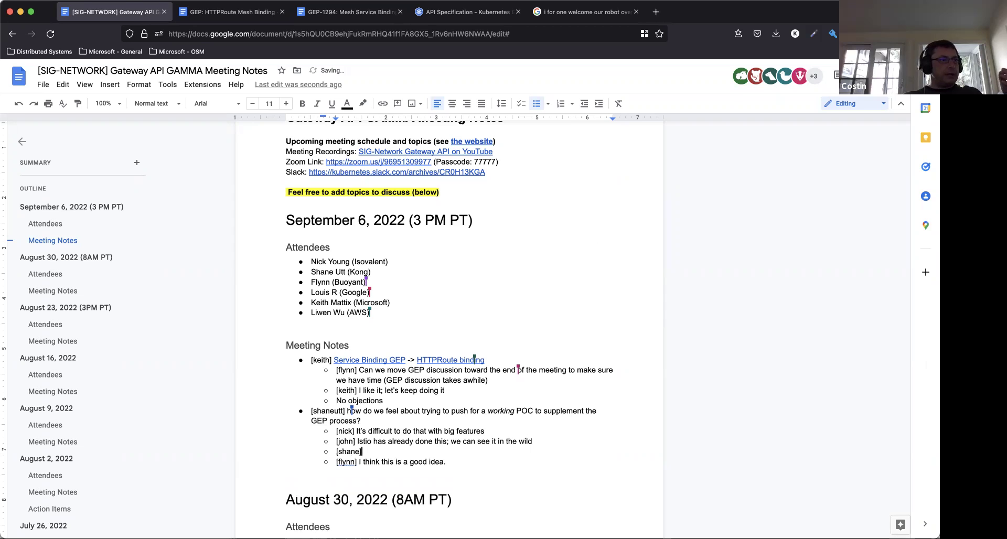
text( the size is a read)
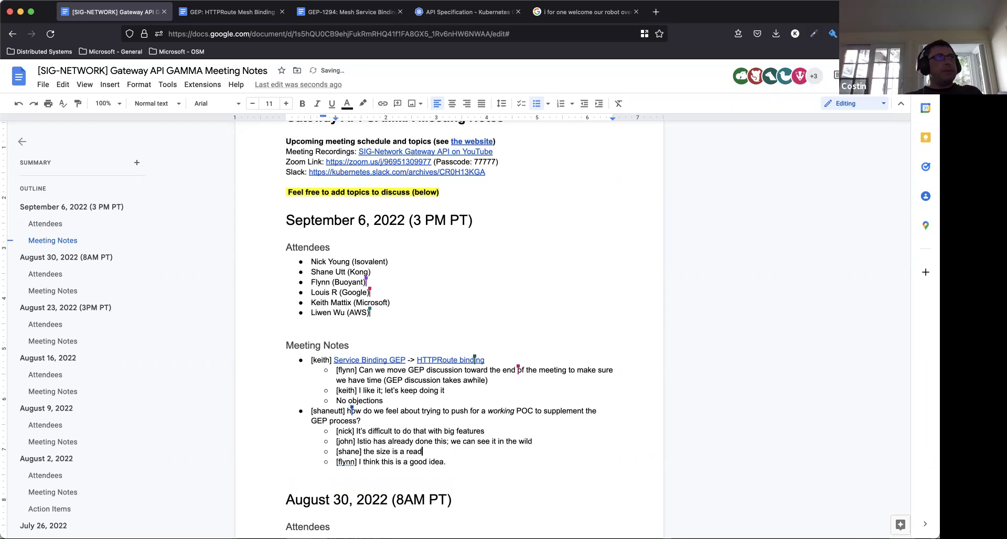
key(BackSpace)
text(son we should thin)
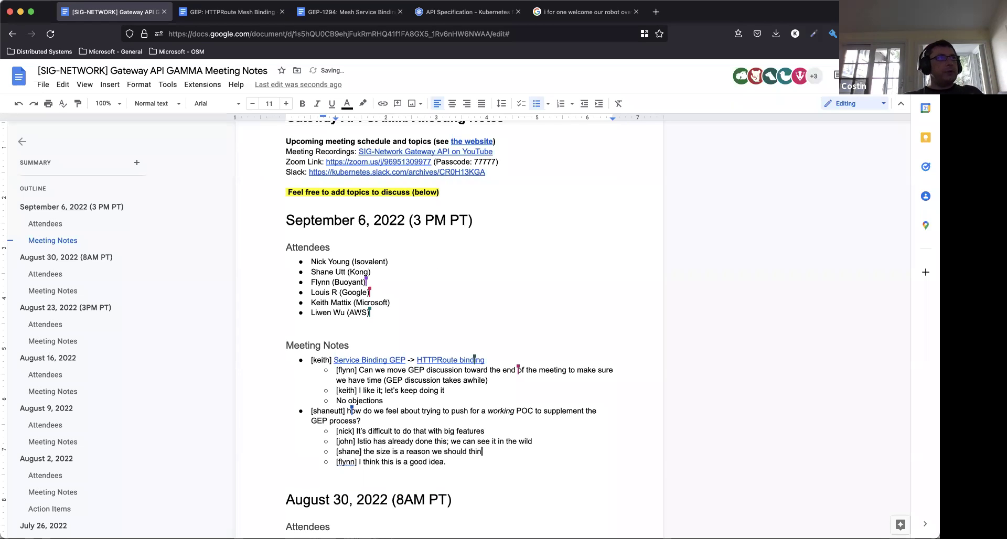
text(k about doing it)
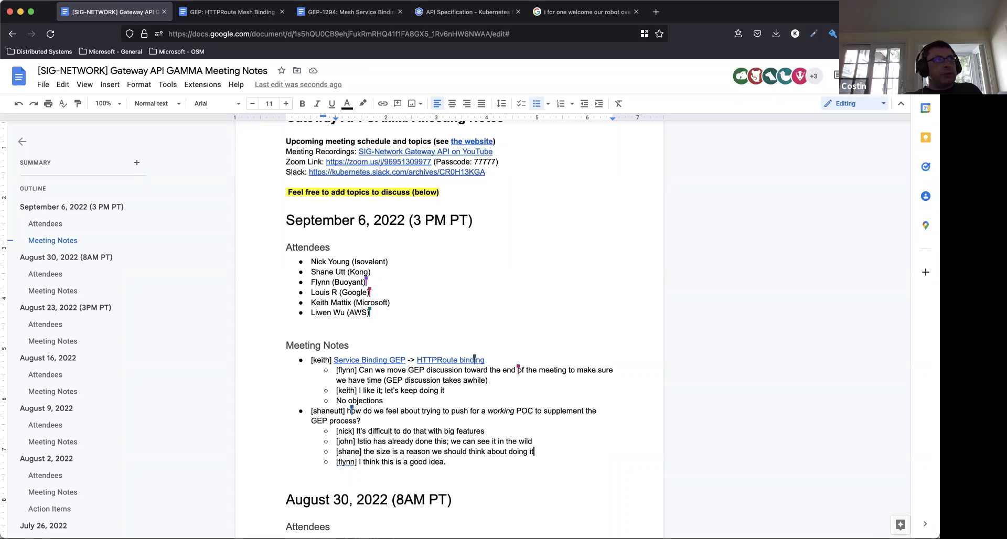
text(; it may help answer osme)
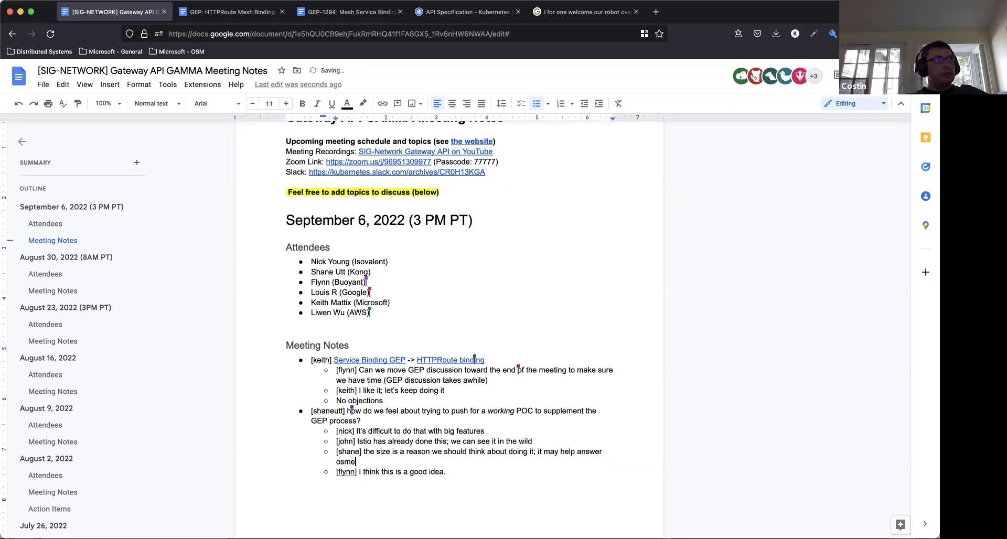
key(BackSpace)
key(BackSpace)
key(BackSpace)
key(BackSpace)
text(some of these questions)
key(Return)
Step: Add a note urging GAMMA members to start with implementations to reach details (networking, iptables, etc.)
text([cos)
text(tin] )
text(I'd )
text(love for GAMMA )
text(members to )
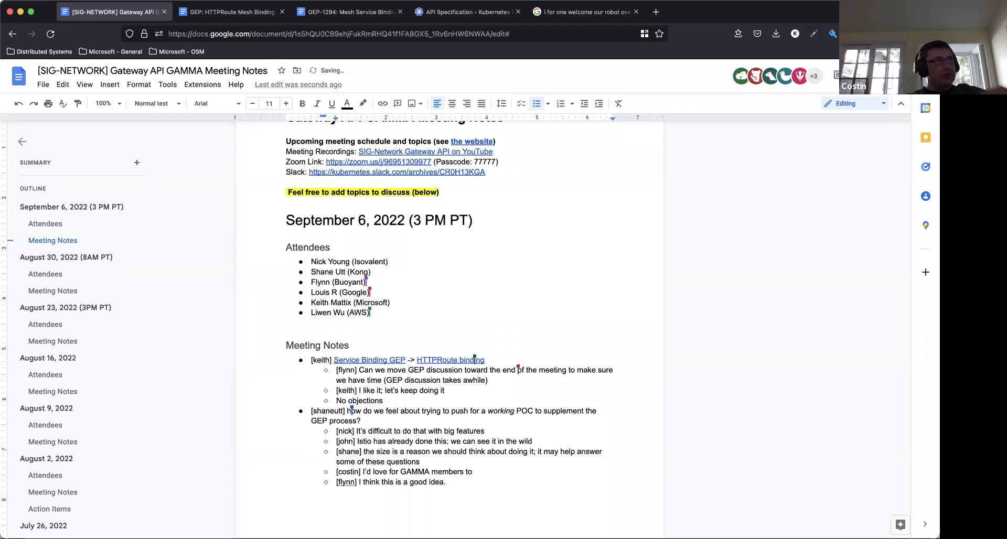
text(just start with implementations so we )
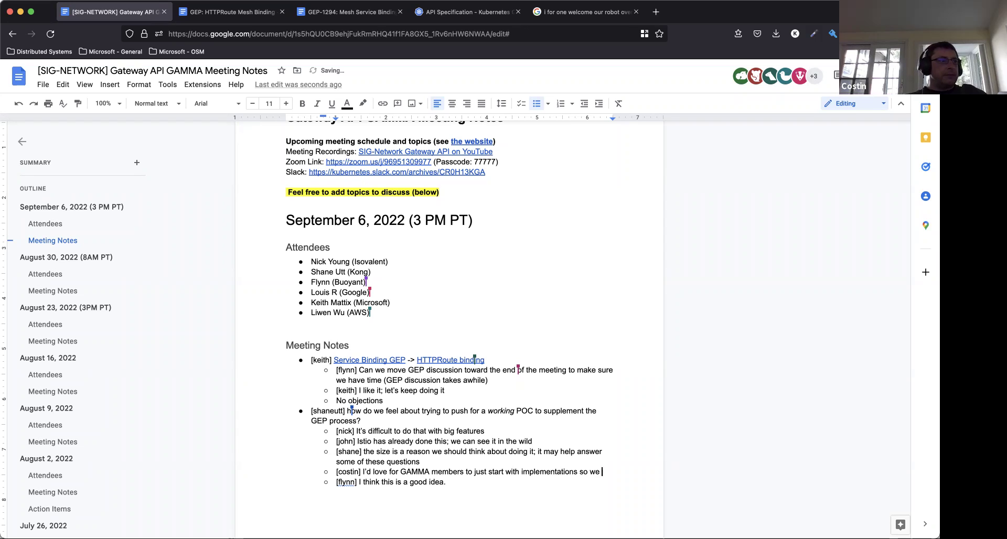
text(can get into the details (networking, iptables, etc.))
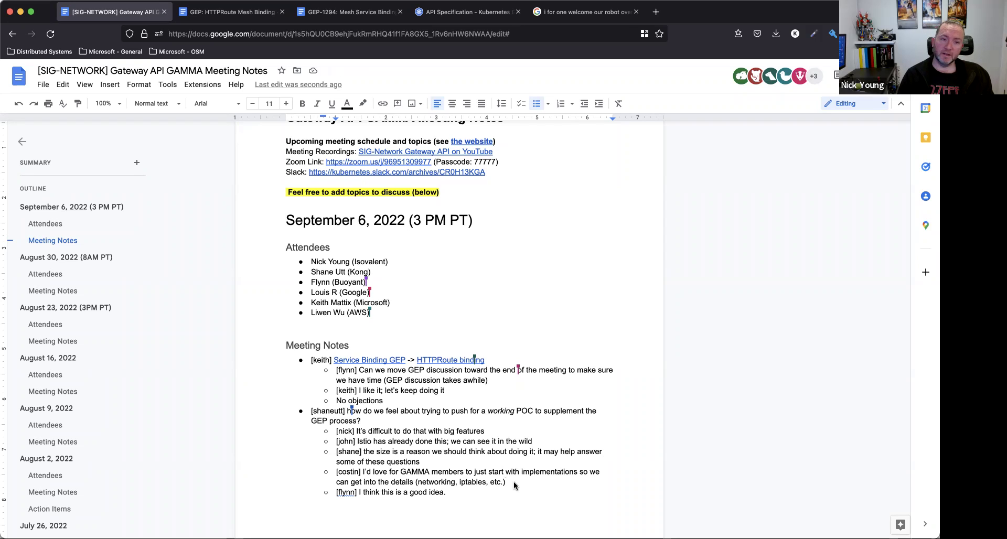
key(Return)
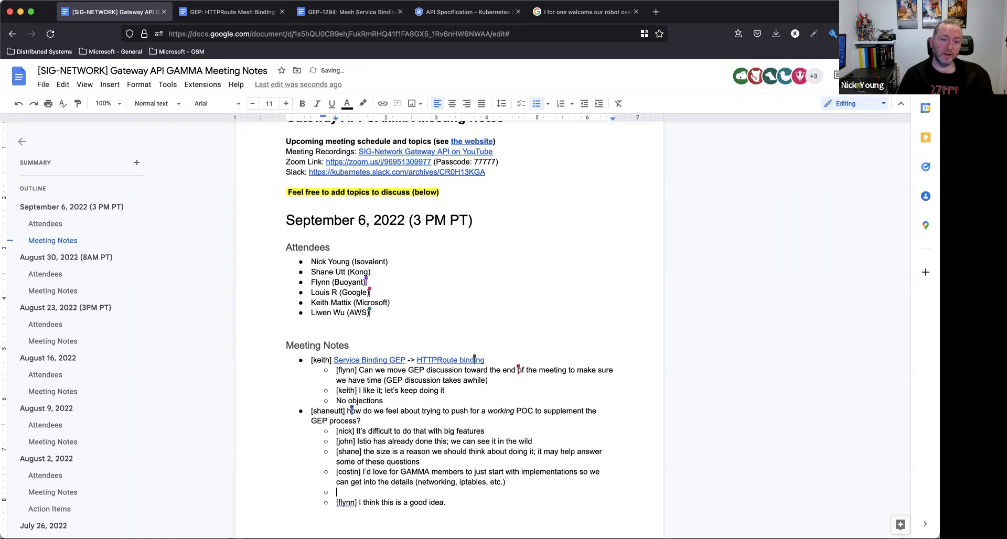
Step: Add the reply 'We may need more specific use-cases for binding HTTPRoute'
text([nick)
key(BackSpace)
text(k])
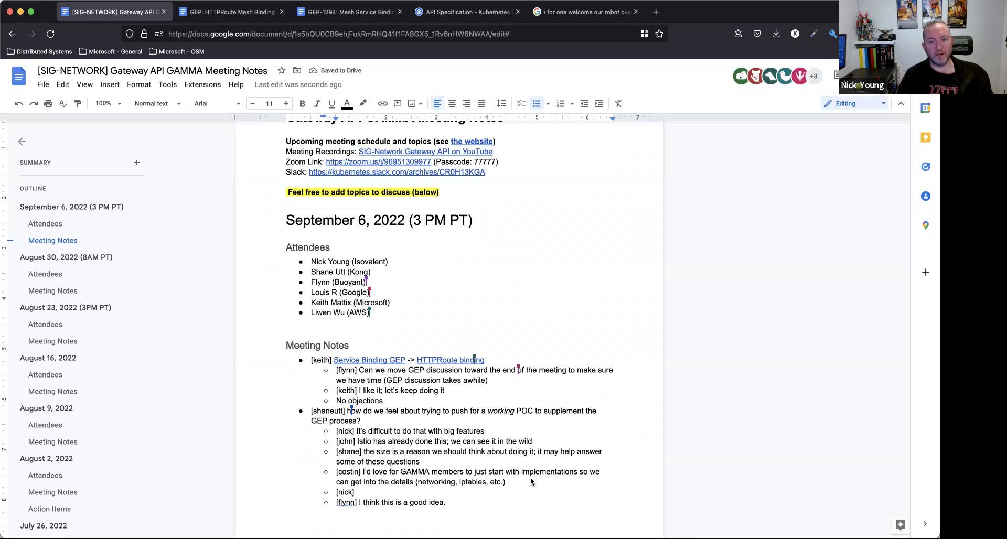
text(We may need more specific )
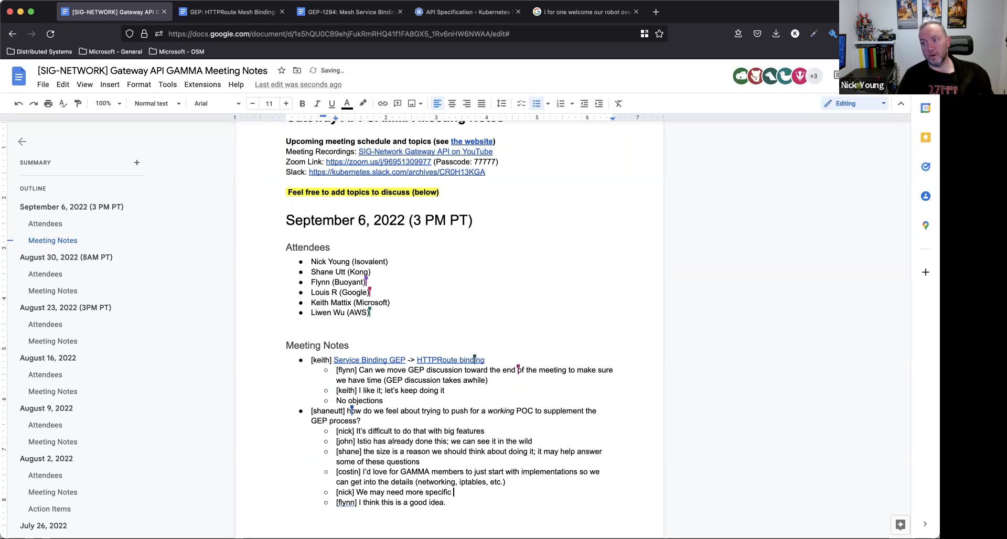
text(use-cas)
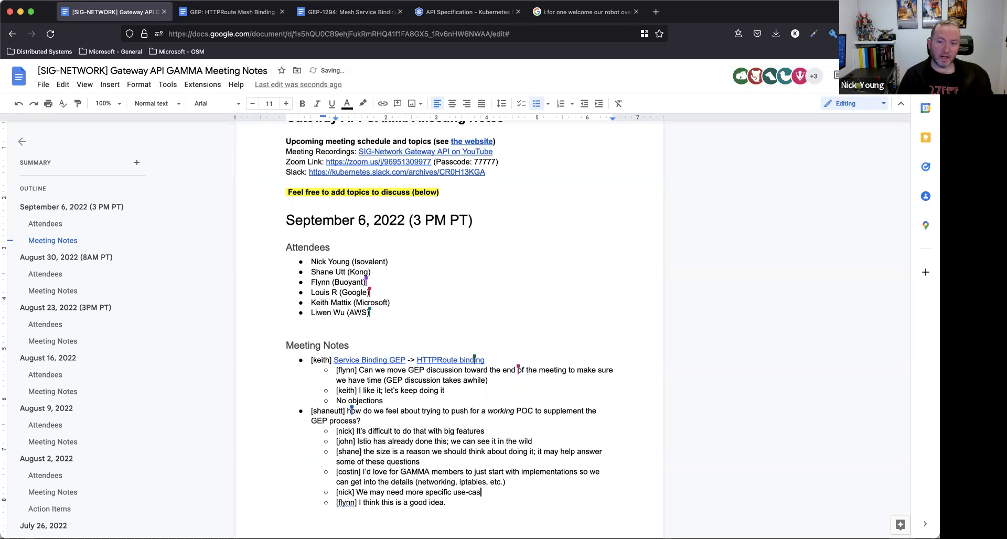
text(es for bindin)
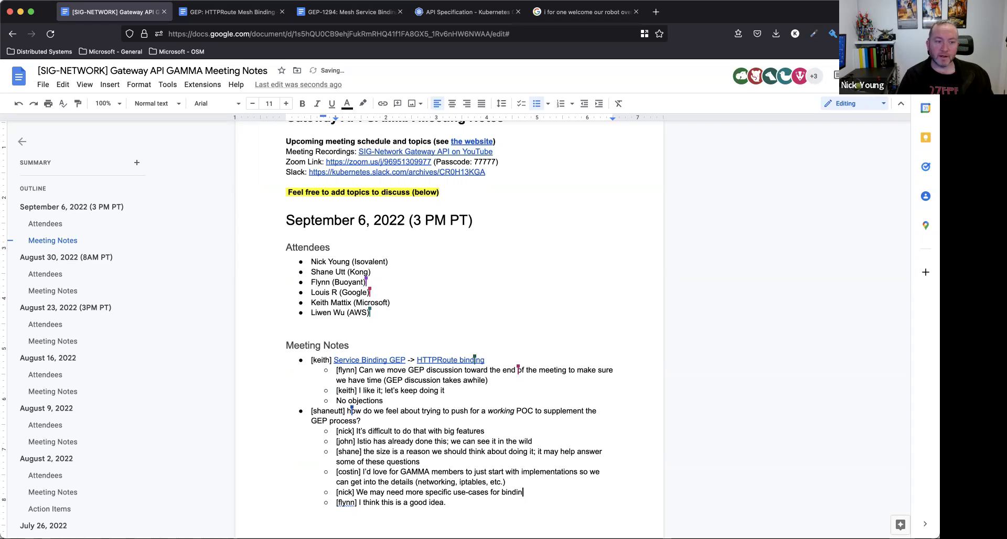
text(g HTTPRoute)
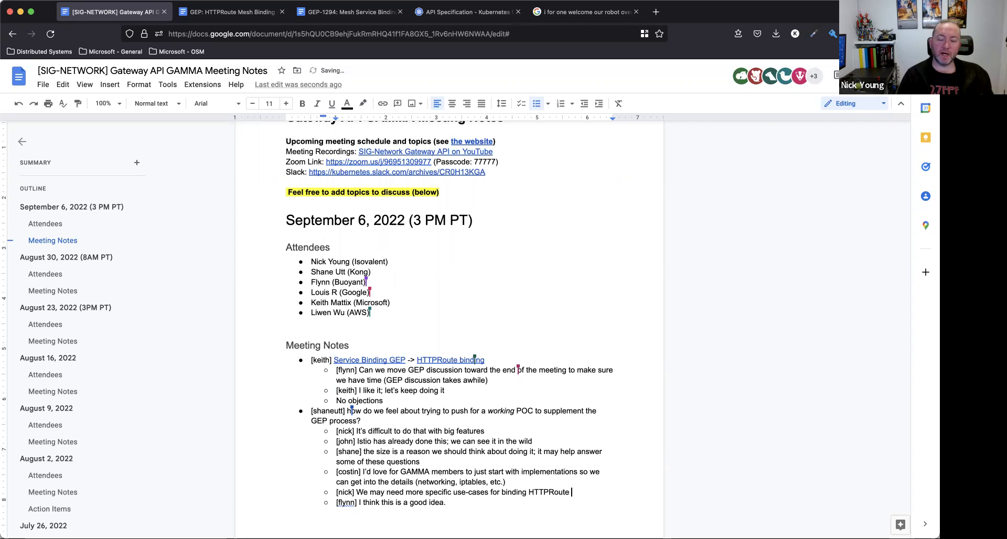
Step: Nest the example 'As an app developer, I wanted to do traffic splitting with an HTTPRoute'
key(Return)
key(Tab)
text(As a use)
key(BackSpace)
key(BackSpace)
key(BackSpace)
key(BackSpace)
text(n app deve)
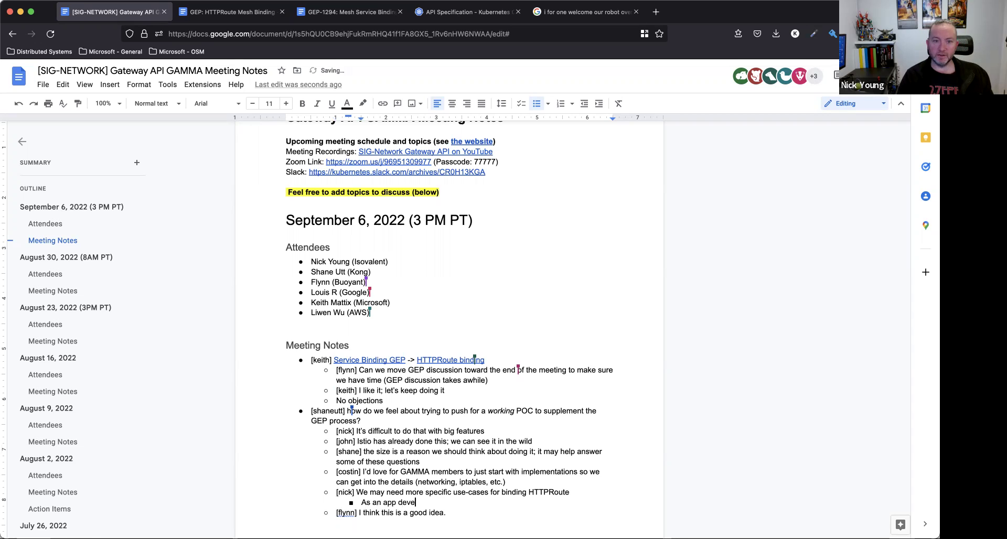
text(loper, I wanted )
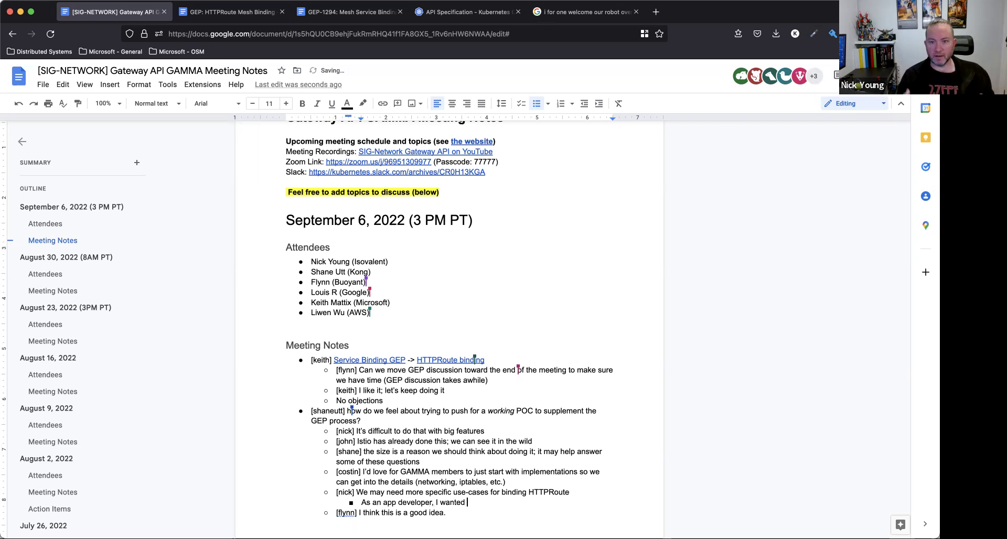
text(to do traff)
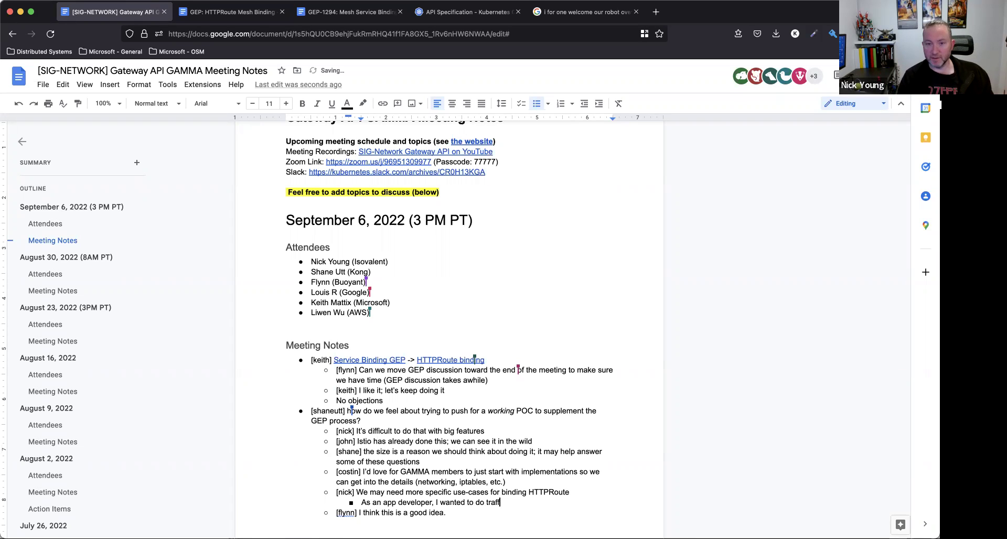
text(ic splitting with an HTTPRoute)
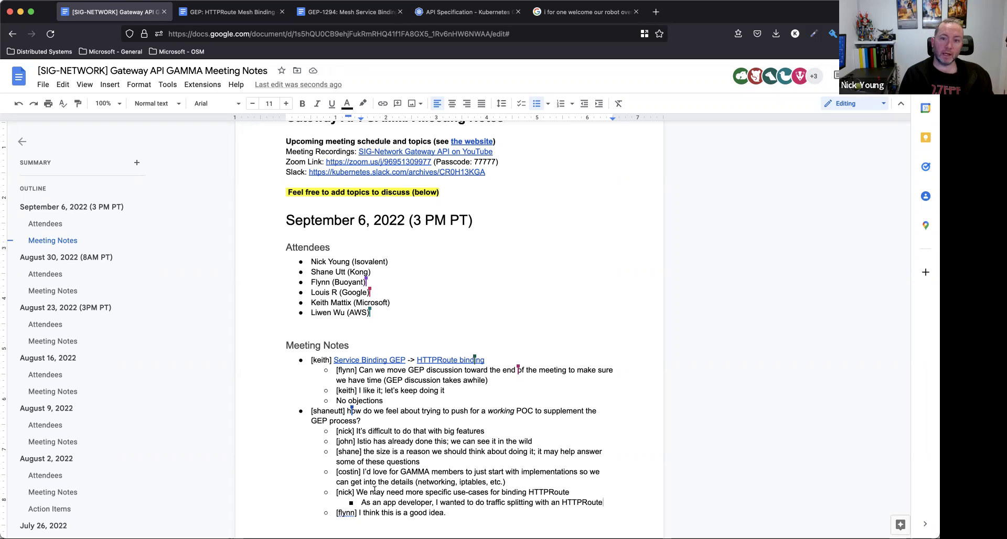
Step: Move the 'good idea' reply to the top of the POC replies
triple_click(372, 513)
key(ctrl+c)
key(BackSpace)
key(BackSpace)
click(336, 430)
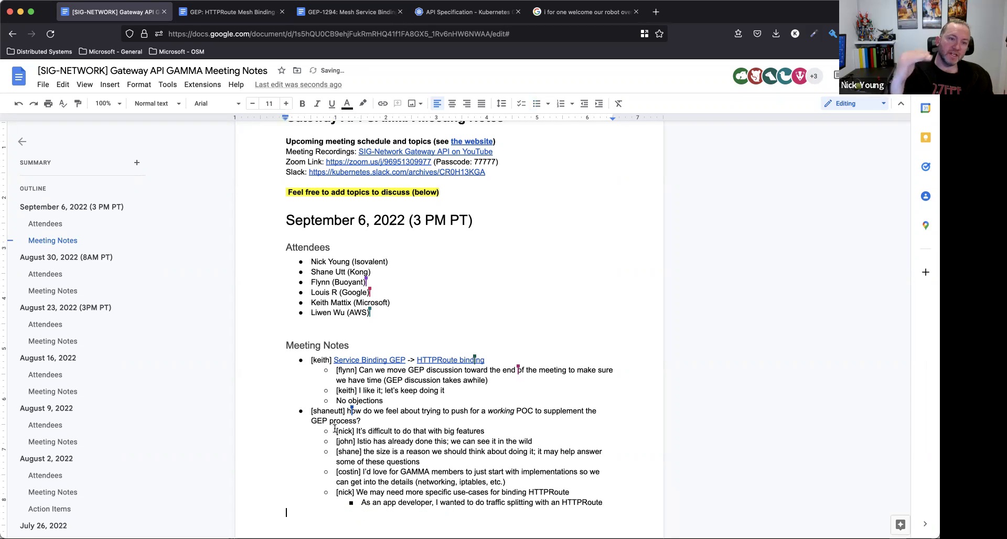
key(Return)
key(Up)
key(ctrl+v)
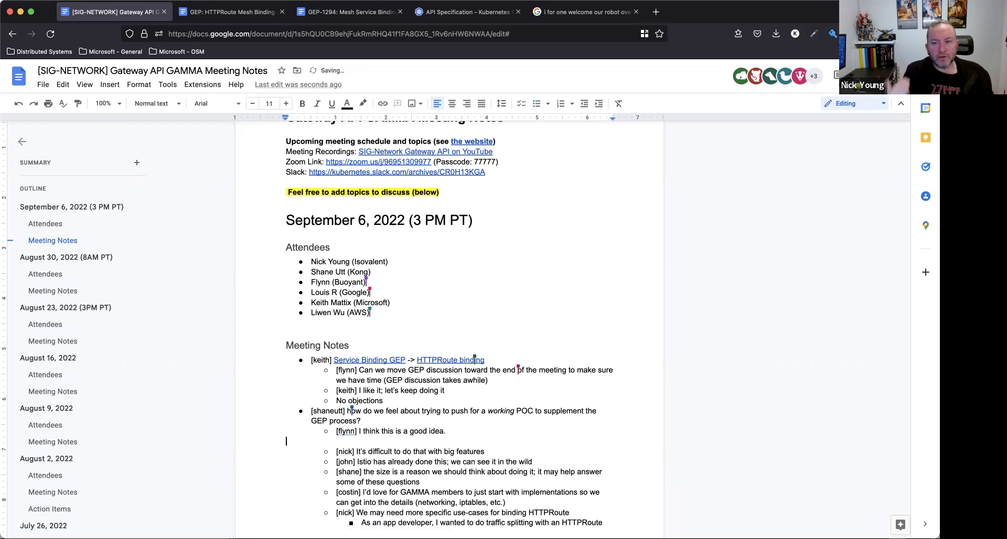
key(BackSpace)
key(BackSpace)
Step: Add 'Gives us some more concrete conversation topics' below the traffic-splitting example
scroll(381, 490, down, 1)
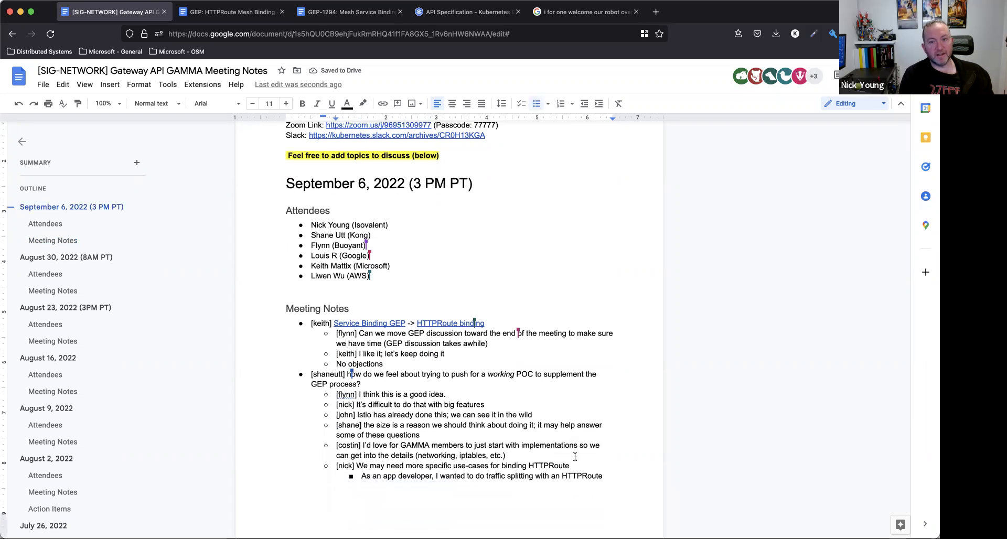
click(606, 477)
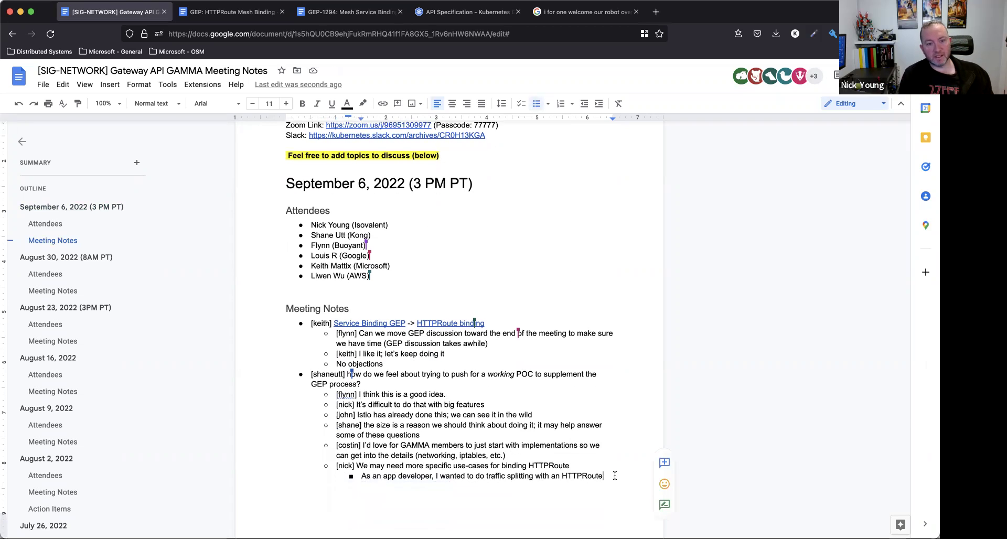
key(Return)
text(G)
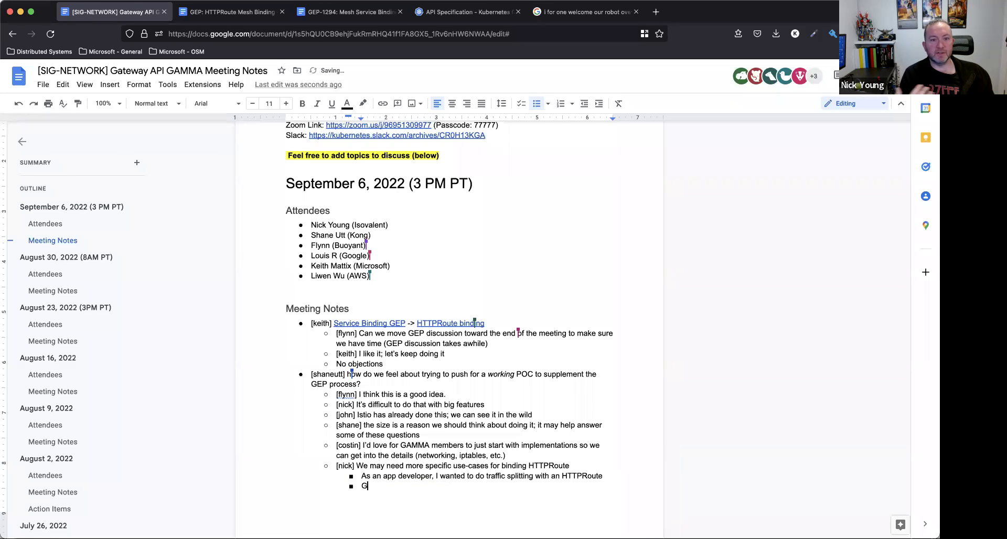
text(ives us some more )
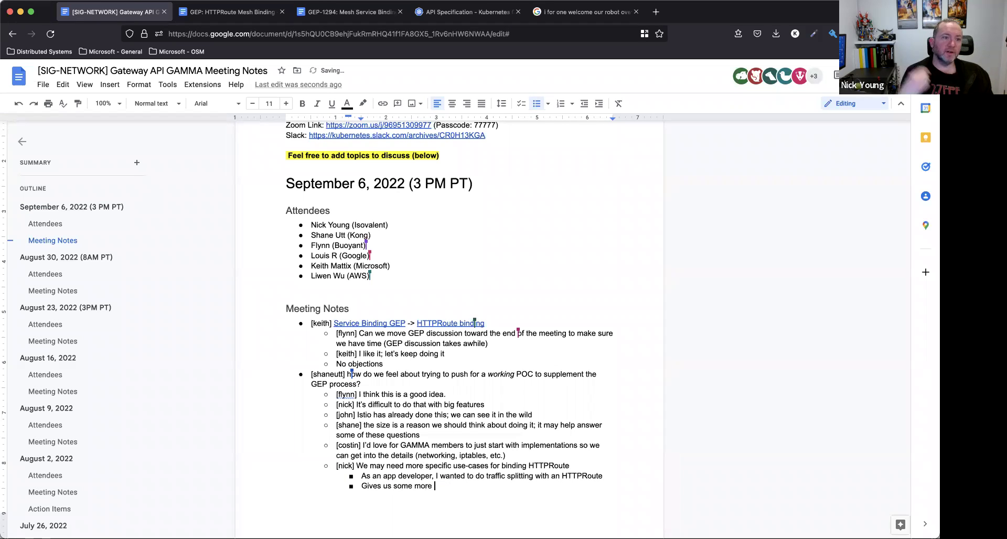
text(concrete)
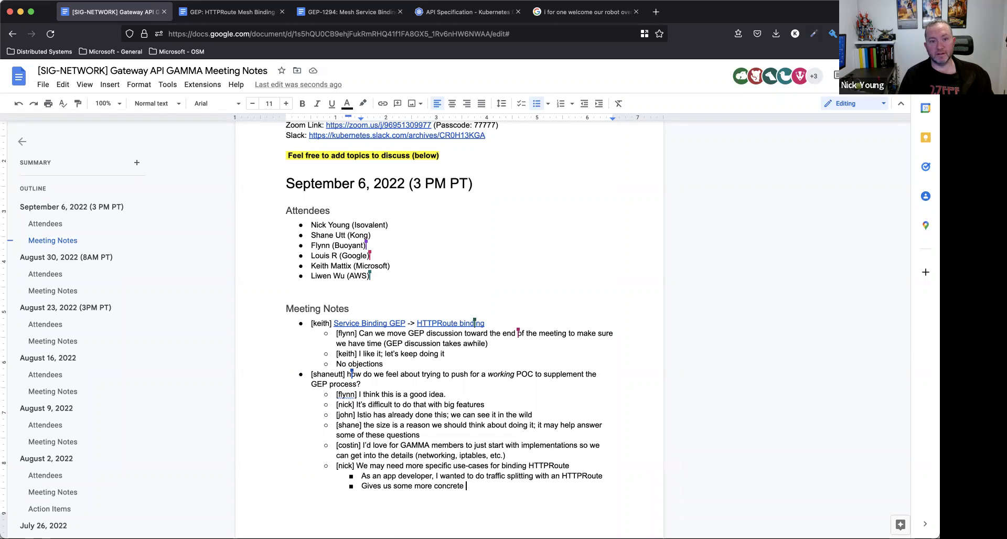
text(conversation )
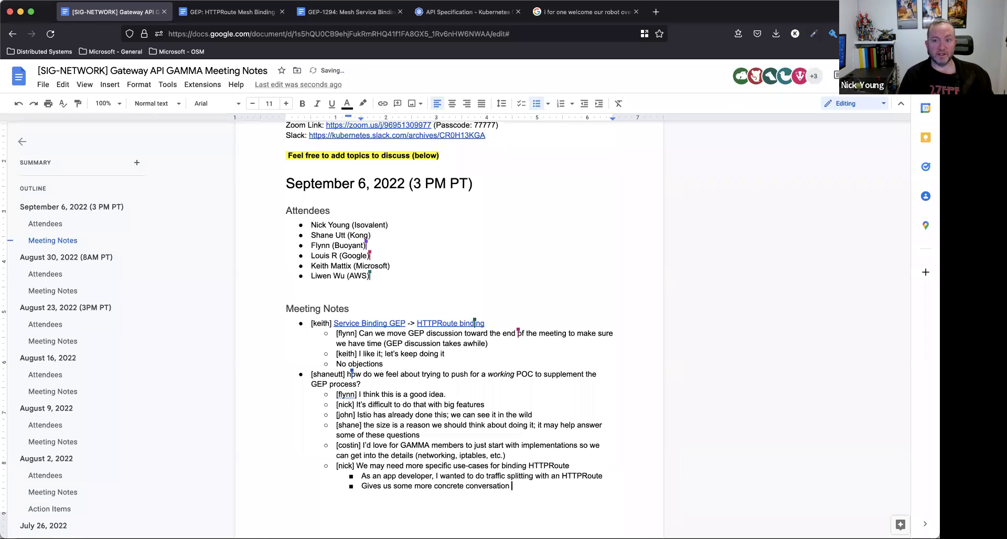
text(topics)
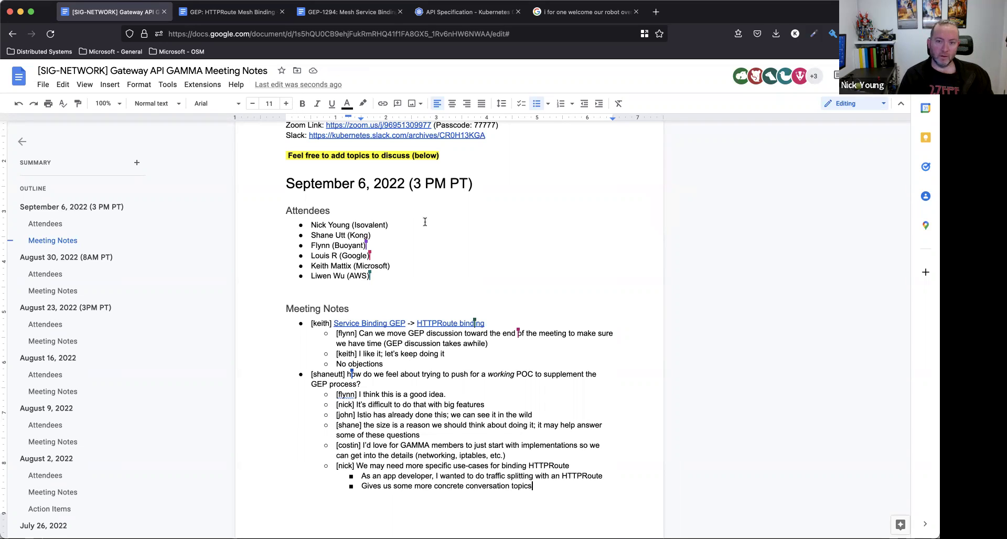
scroll(424, 222, down, 2)
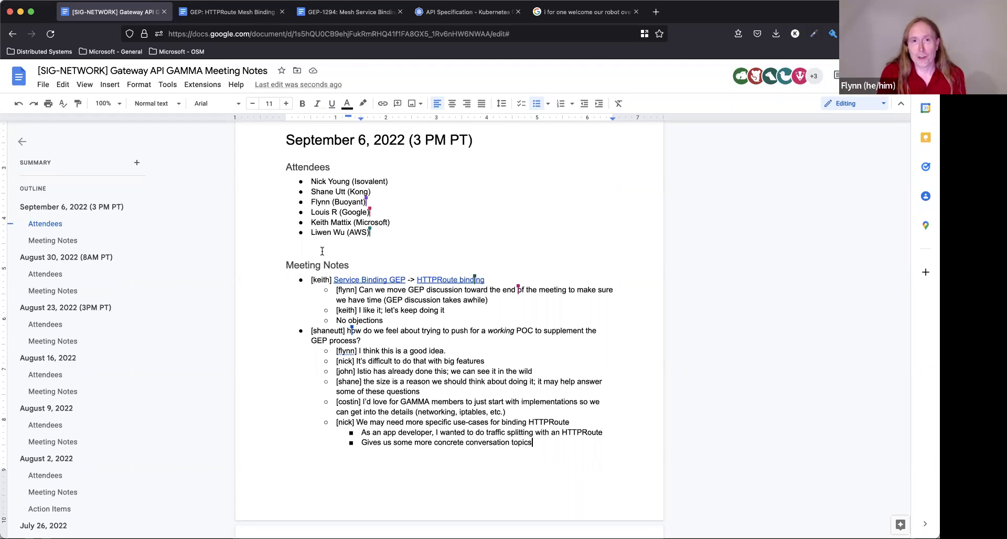
Step: Start an outdented 'I like this direction; I've' reply, then erase it
key(Return)
key(shift+Tab)
text([fl)
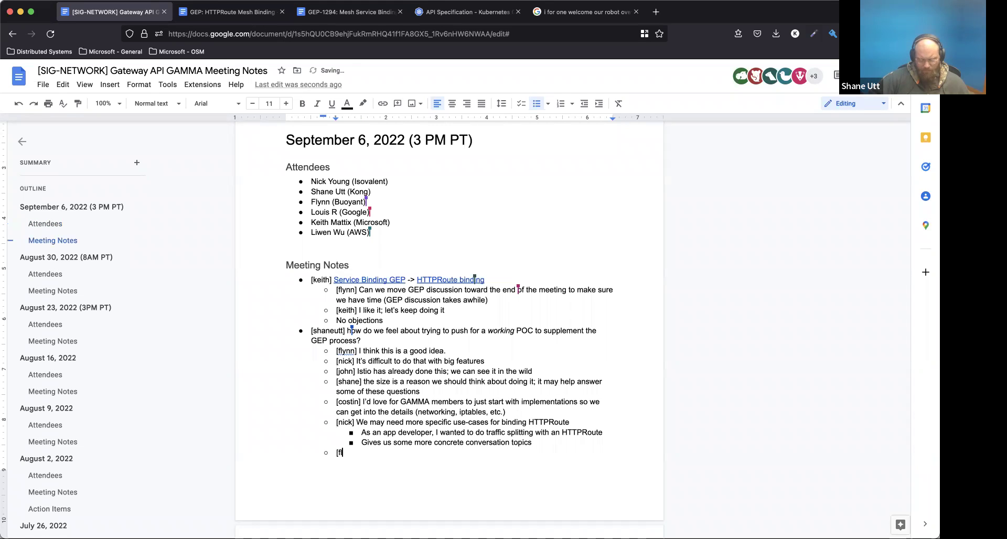
text(ynn] I like this direction)
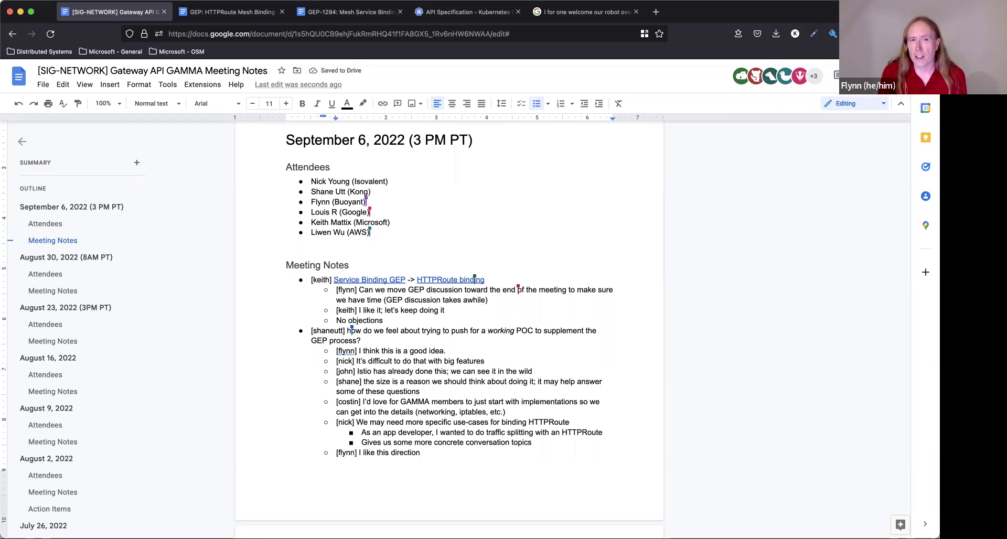
text(; I've)
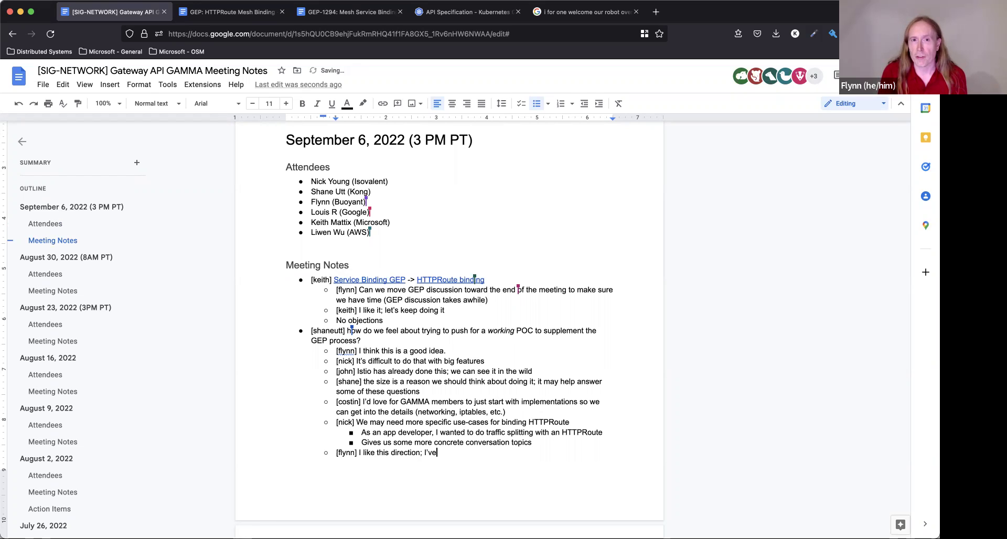
key(BackSpace)
key(BackSpace)
key(BackSpace)
key(BackSpace)
key(BackSpace)
key(BackSpace)
key(BackSpace)
key(BackSpace)
key(BackSpace)
key(BackSpace)
key(BackSpace)
key(BackSpace)
key(BackSpace)
key(BackSpace)
key(BackSpace)
key(BackSpace)
key(BackSpace)
key(BackSpace)
key(BackSpace)
key(BackSpace)
key(BackSpace)
key(BackSpace)
key(BackSpace)
key(BackSpace)
key(BackSpace)
key(BackSpace)
Step: Cut the 'good idea' reply from the top of the POC replies
key(Up)
key(Up)
key(Up)
key(Up)
key(Up)
key(Up)
key(Up)
key(Up)
key(Up)
key(Up)
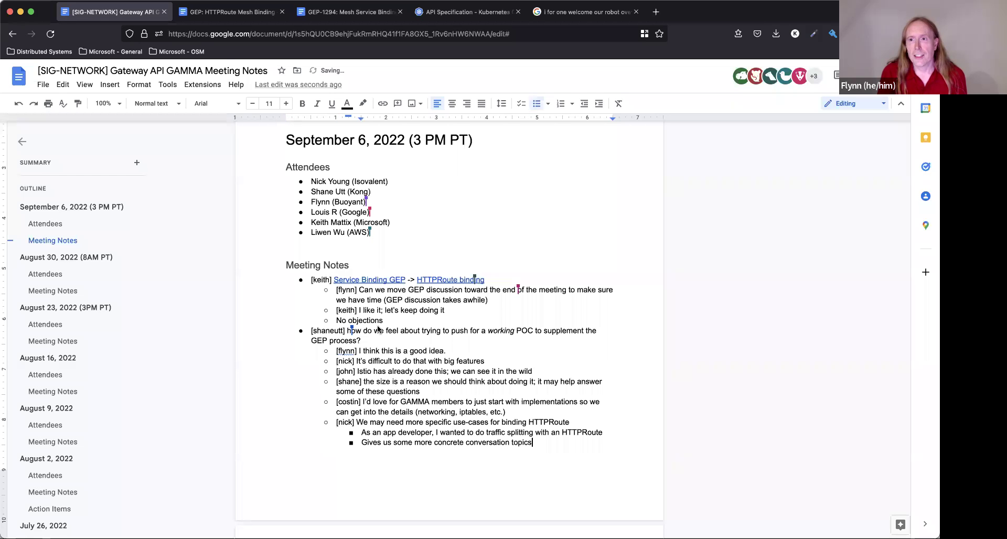
key(shift+Down)
key(ctrl+c)
key(BackSpace)
click(553, 439)
Step: Paste the 'good idea' reply as a new bullet, raised one level, last among the POC replies
key(Return)
key(shift+Tab)
key(ctrl+v)
Step: Add an indented sub-note that this was already done in the hackmd doc
key(Tab)
text([keith)
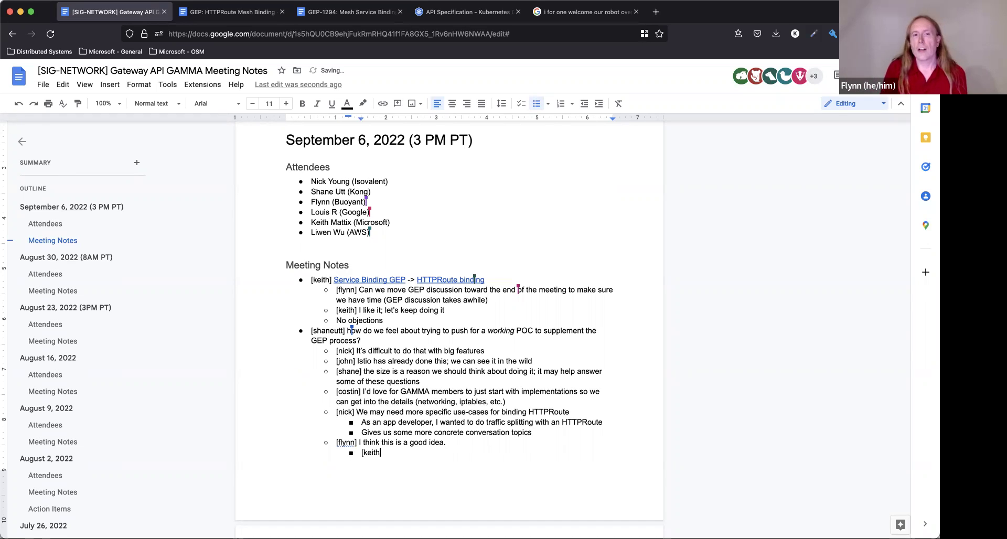
text(] you already did)
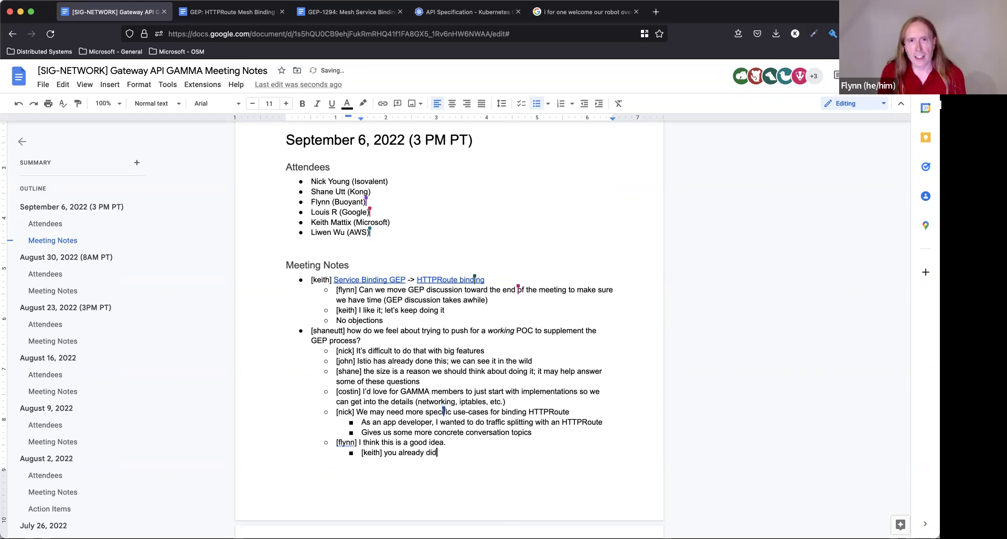
key(BackSpace)
key(BackSpace)
key(BackSpace)
key(BackSpace)
key(BackSpace)
key(BackSpace)
key(BackSpace)
key(BackSpace)
key(BackSpace)
key(BackSpace)
key(BackSpace)
key(BackSpace)
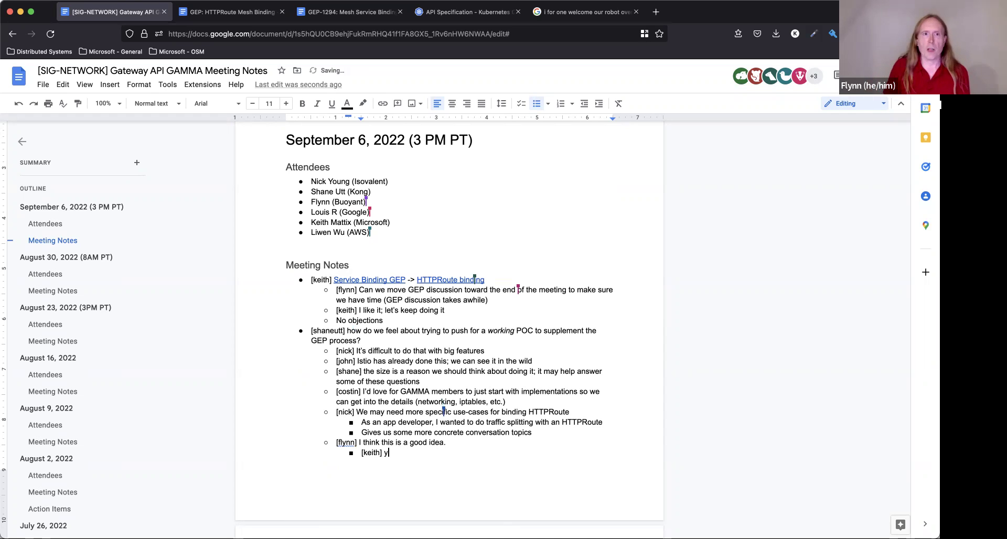
text(Flynn alread)
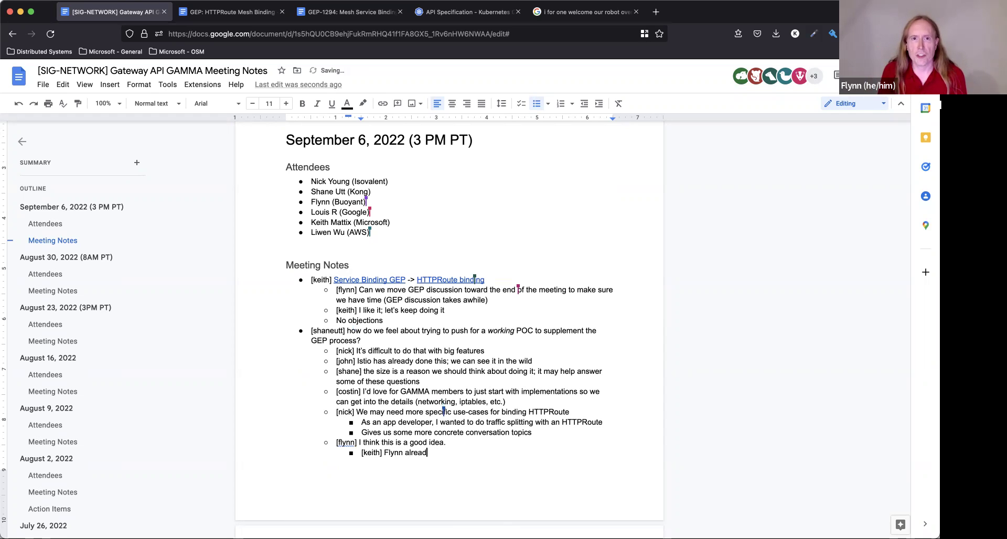
text(y did this in the )
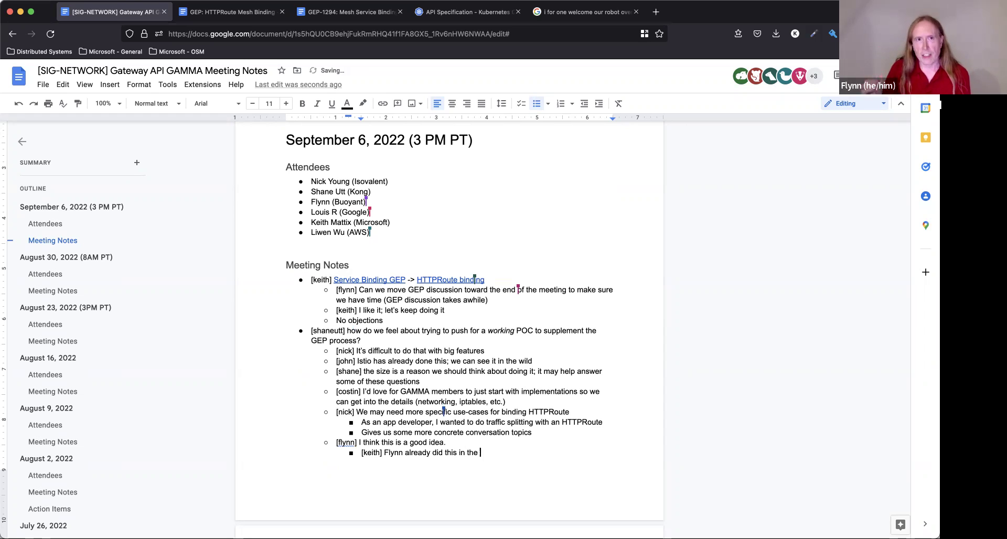
text(hackmd doc)
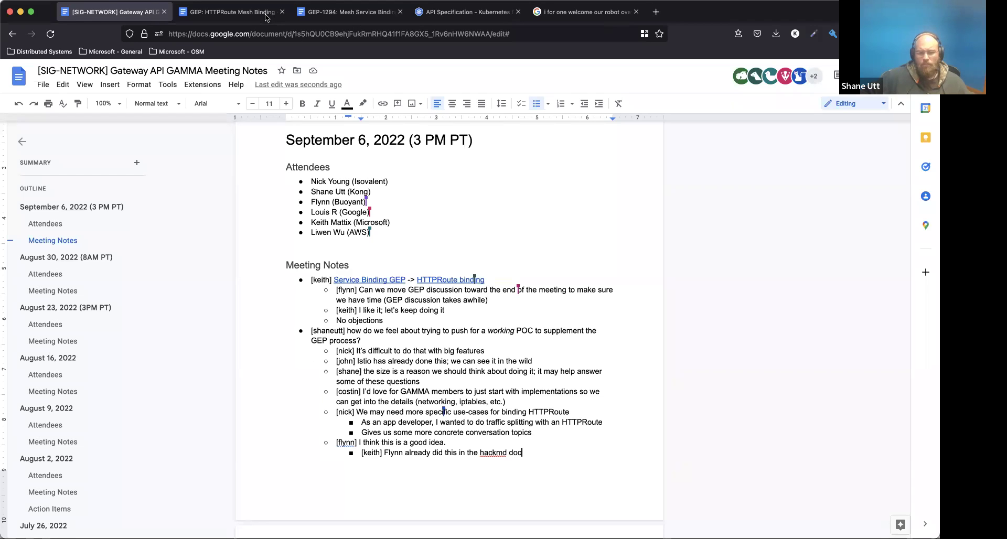
key(Return)
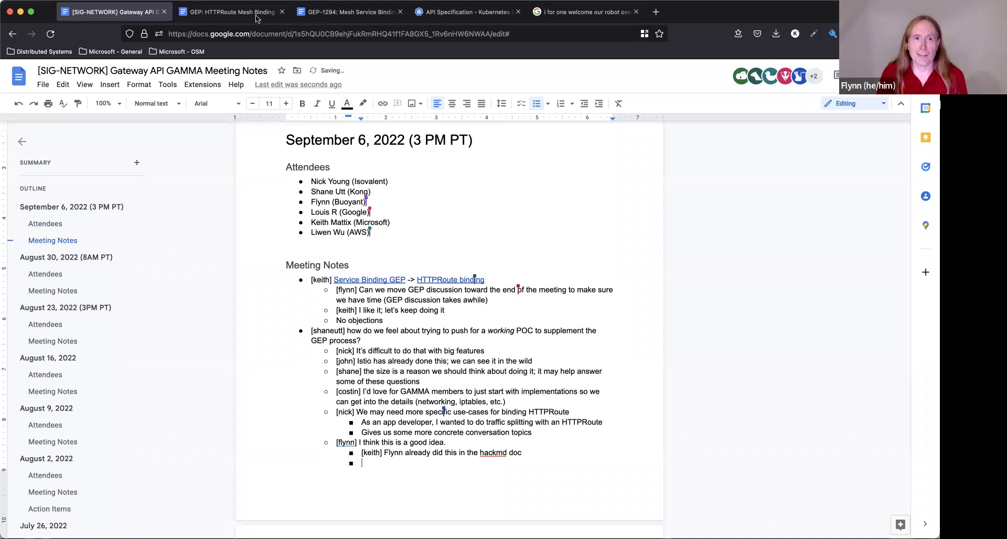
Step: Write the sub-note 'Perhaps we should ignore mesh objects and just see what breaks and'
text(I think)
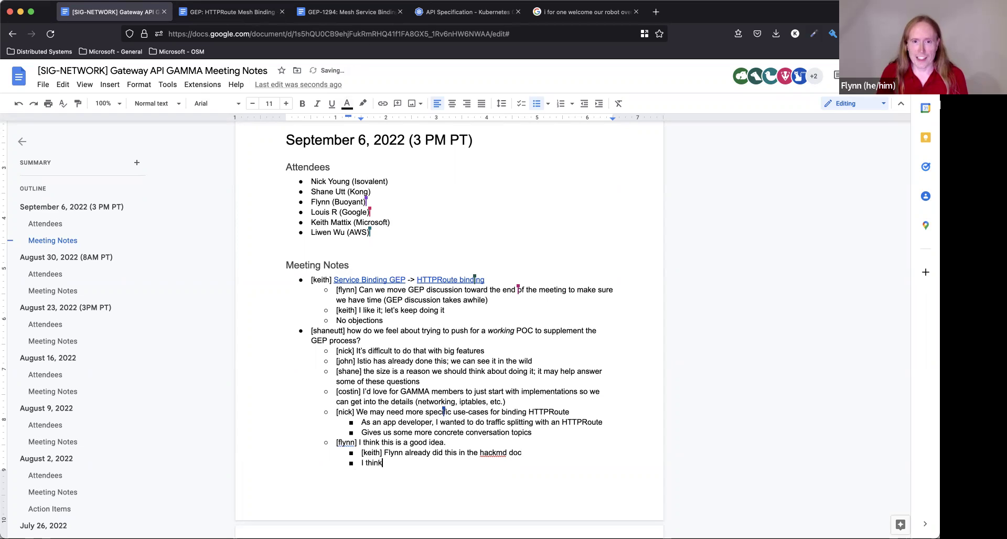
key(super+BackSpace)
text(We)
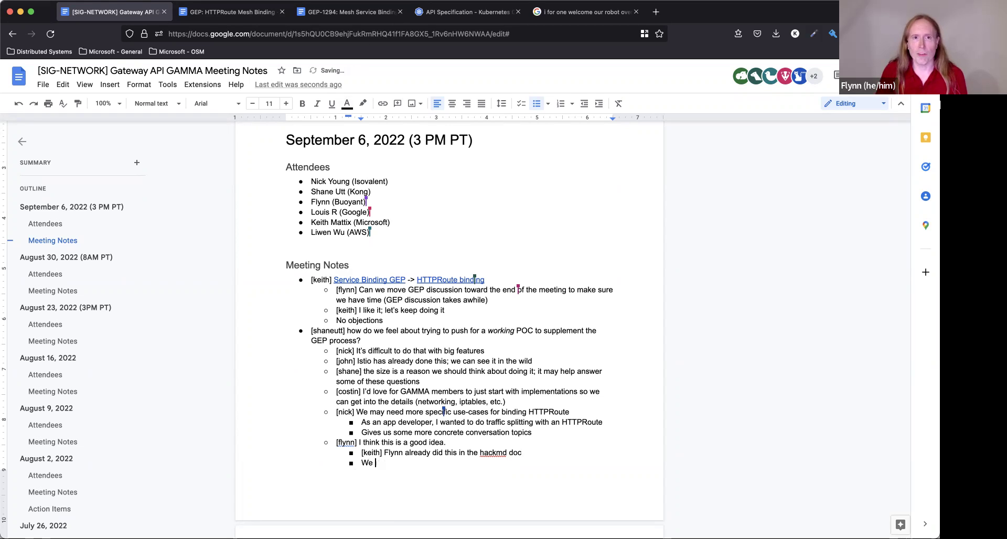
key(BackSpace)
key(BackSpace)
key(BackSpace)
text(Perhaps we should)
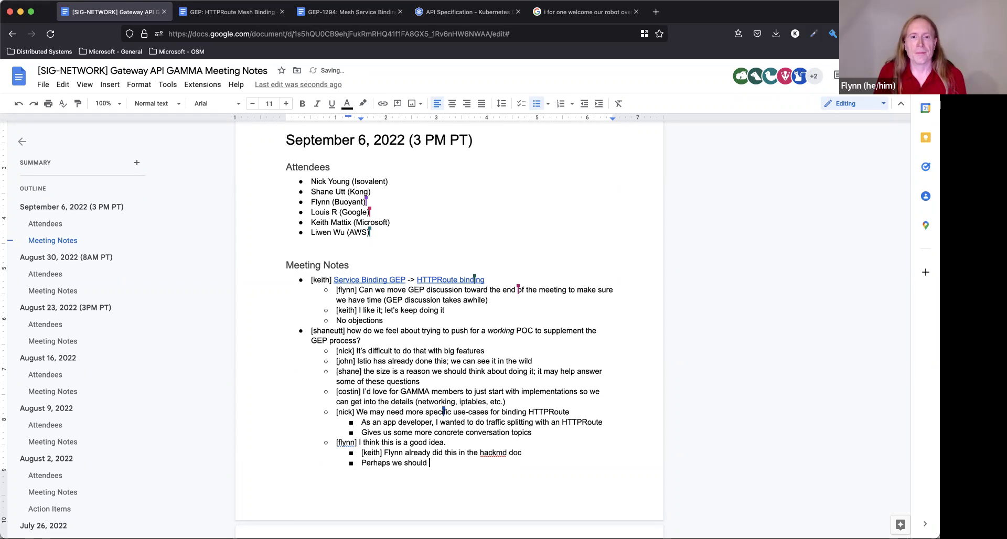
scroll(450, 314, down, 3)
text(ignore mesh objects )
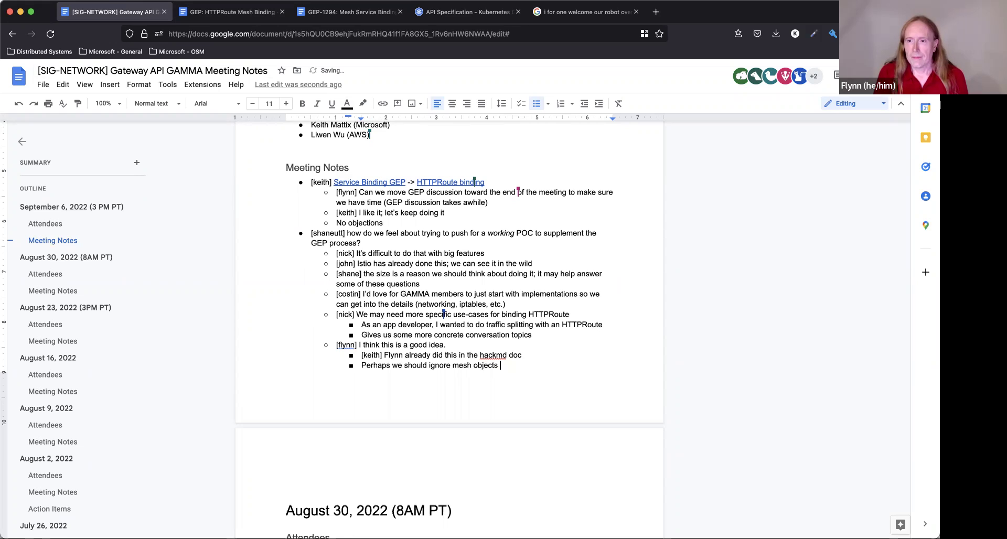
text(and just see what bre)
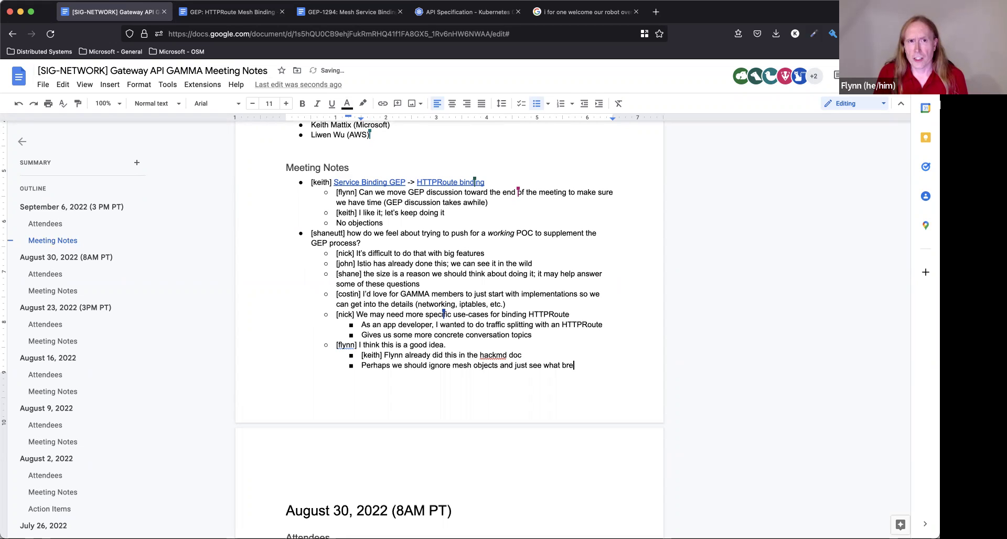
text(aks and)
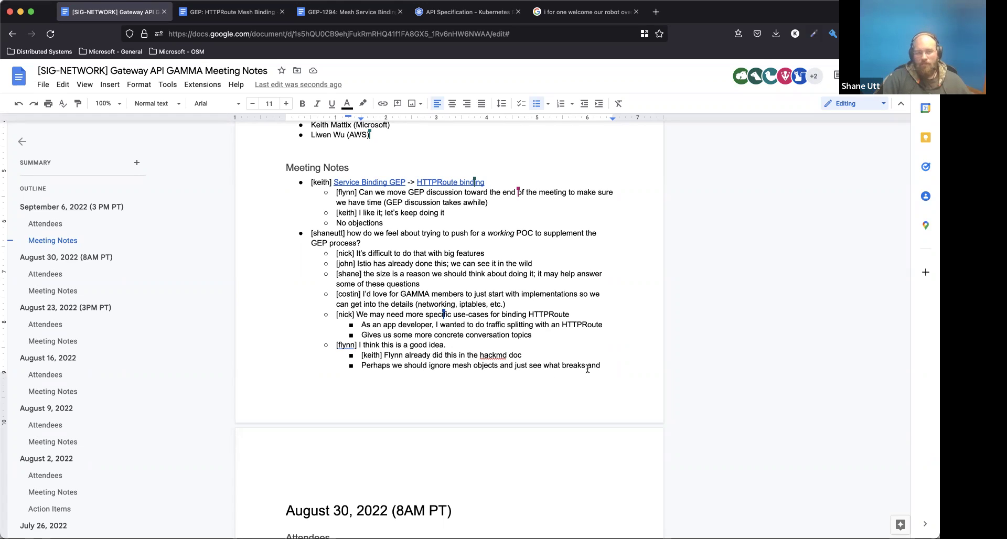
double_click(594, 365)
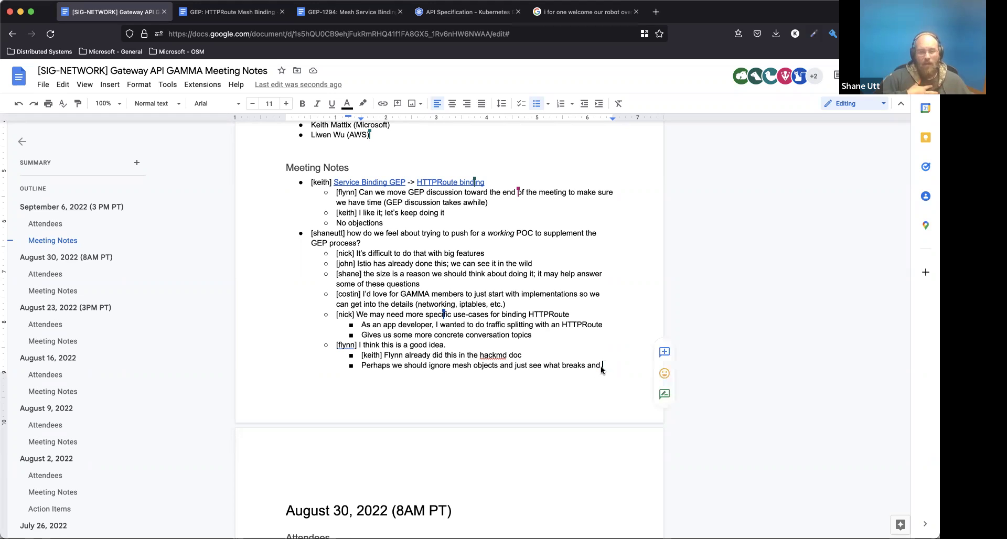
Step: Complete the note with 'when, for example, a Gateway has to interact with a mesh'
text(when, for example, )
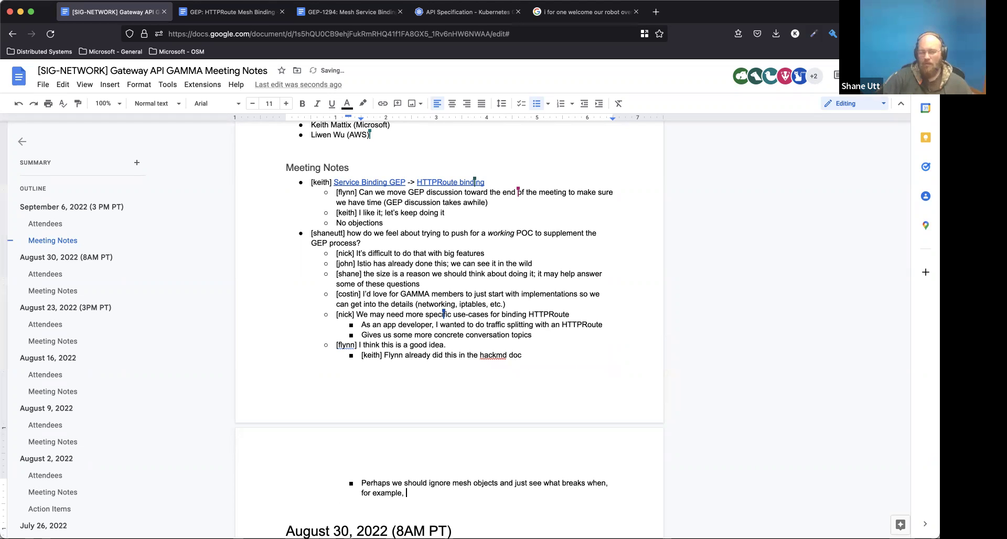
text(a Gateway )
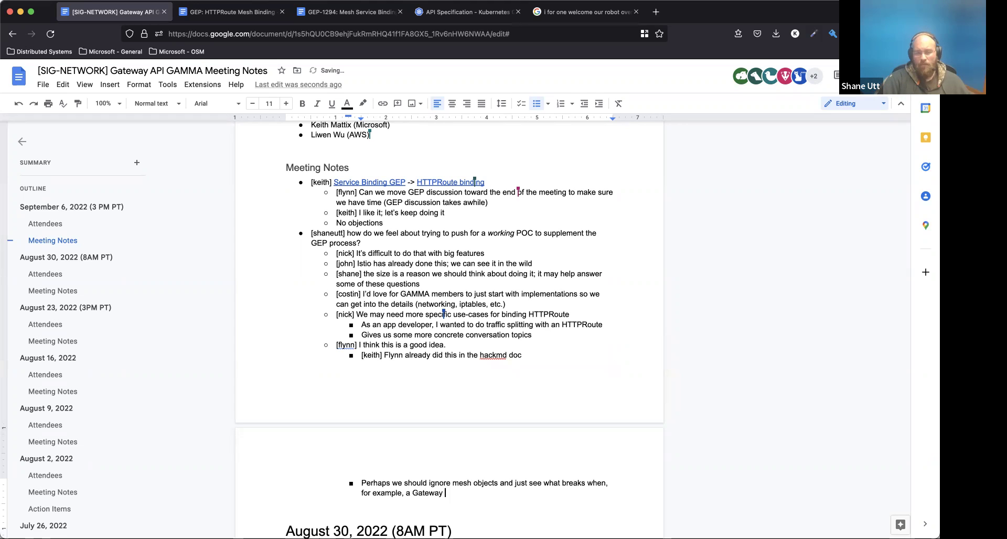
text(has to interact with a)
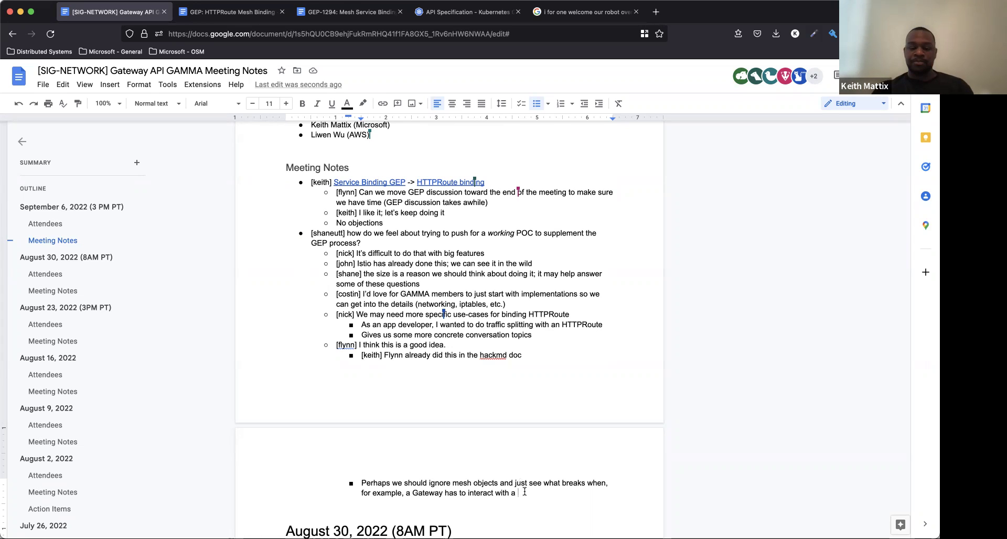
text(mes)
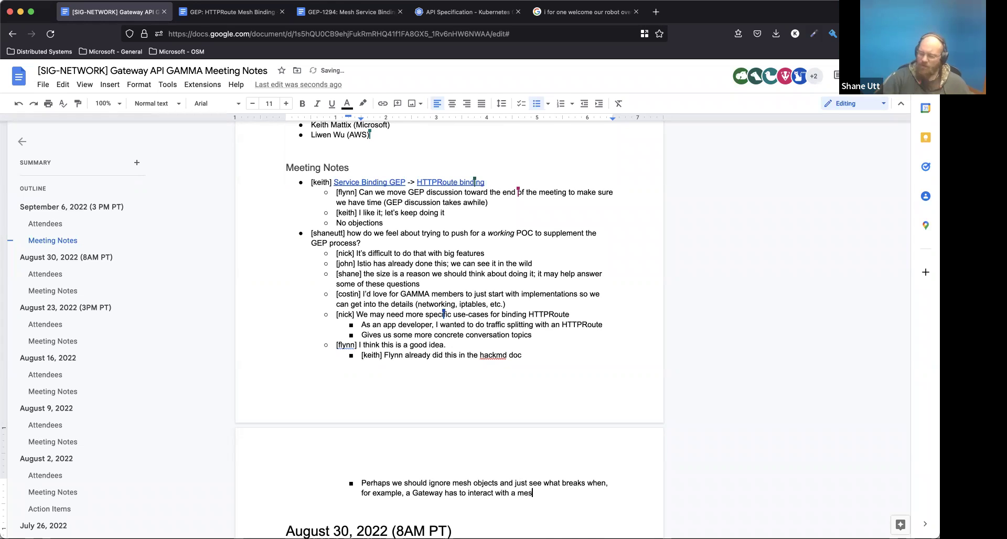
text(h)
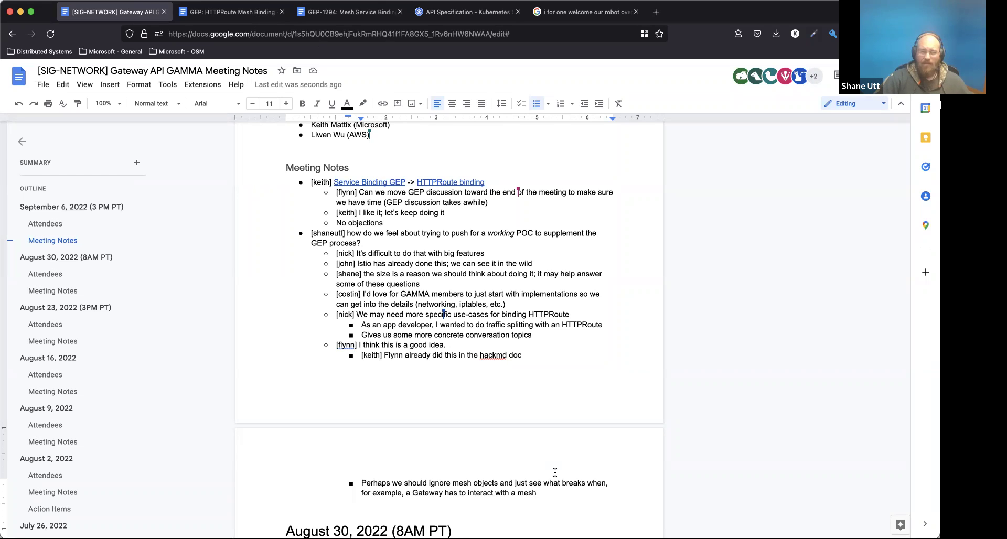
click(557, 497)
Step: Add an outdented 'Action Items (everyone)' bullet with an indented sub-bullet beneath it
key(Return)
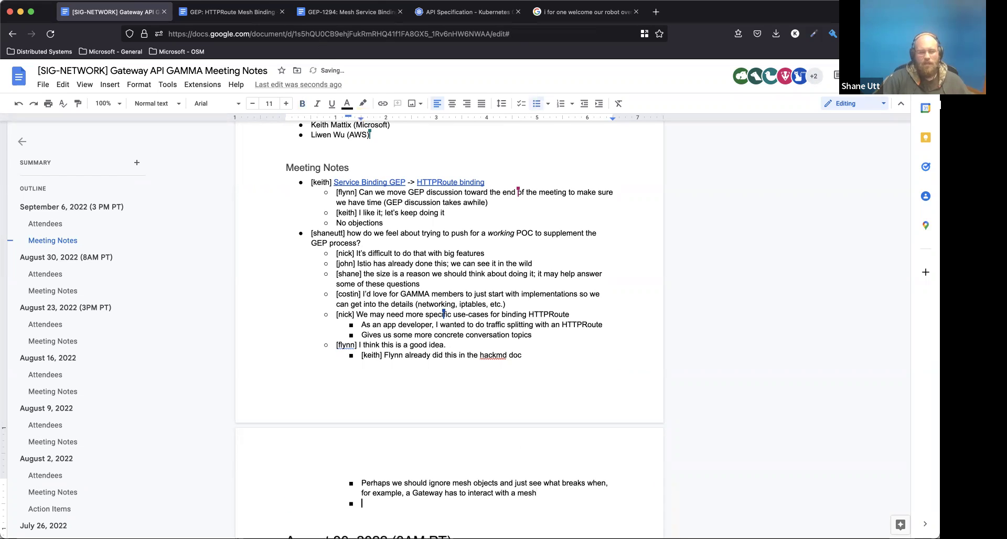
key(shift+Tab)
text(Action Items)
key(Return)
key(Tab)
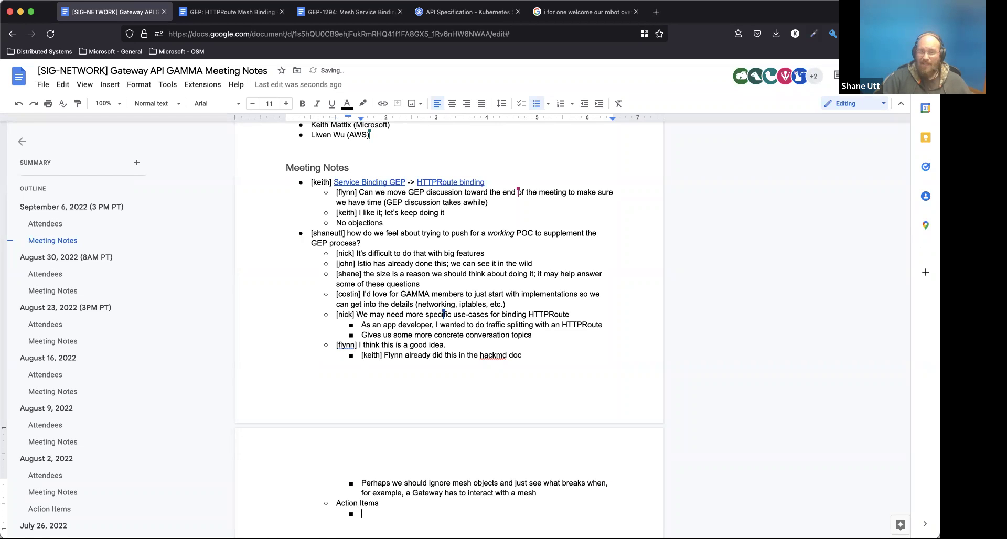
key(Up)
text((everyone))
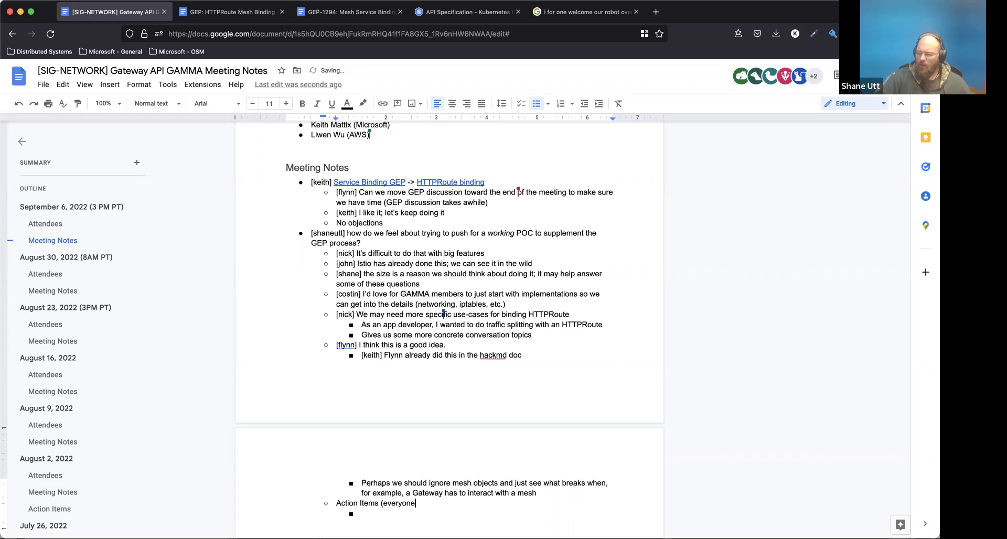
Step: Add the action item 'Take a look at the Istio implementation' and start another item
key(Down)
text(Take a look at the Istio implementation)
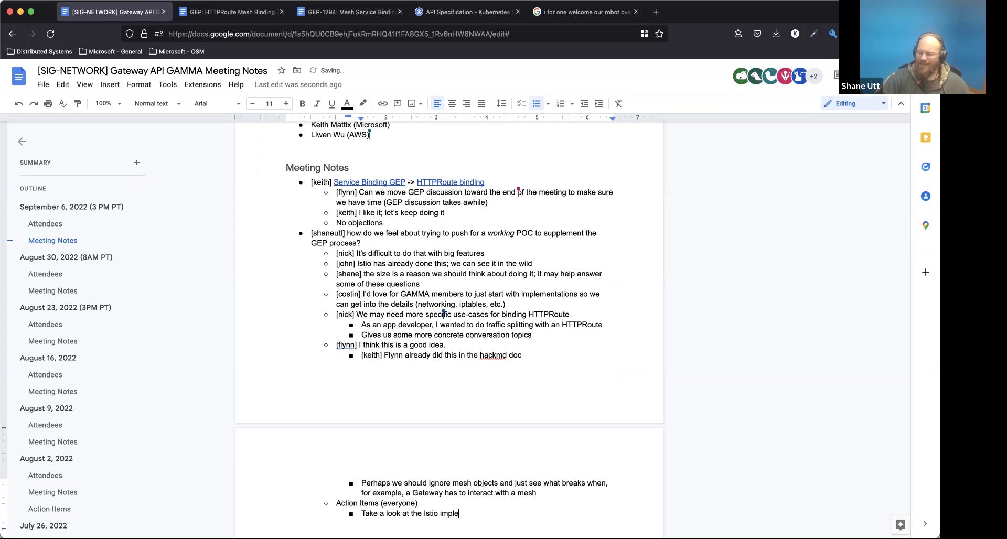
key(Return)
text(Can we start)
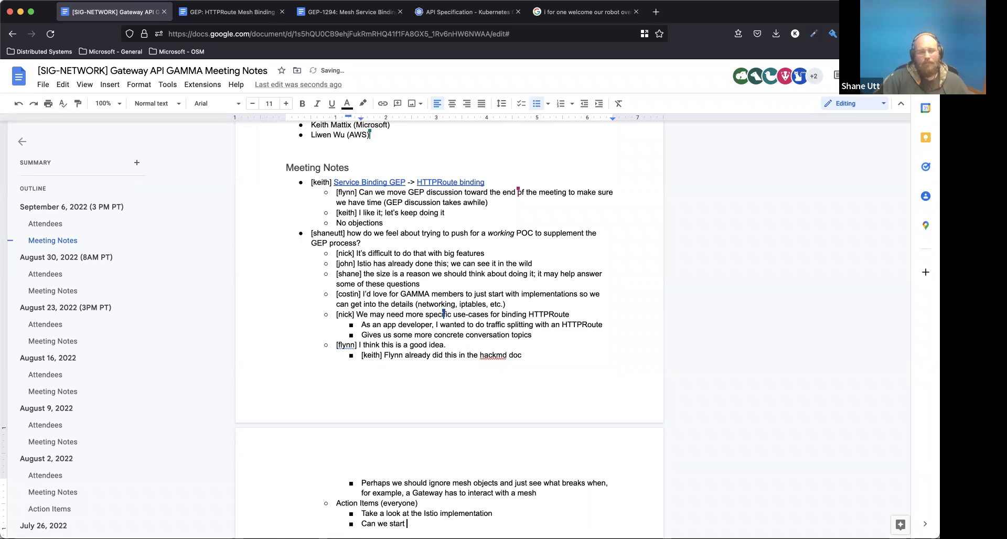
key(super+BackSpace)
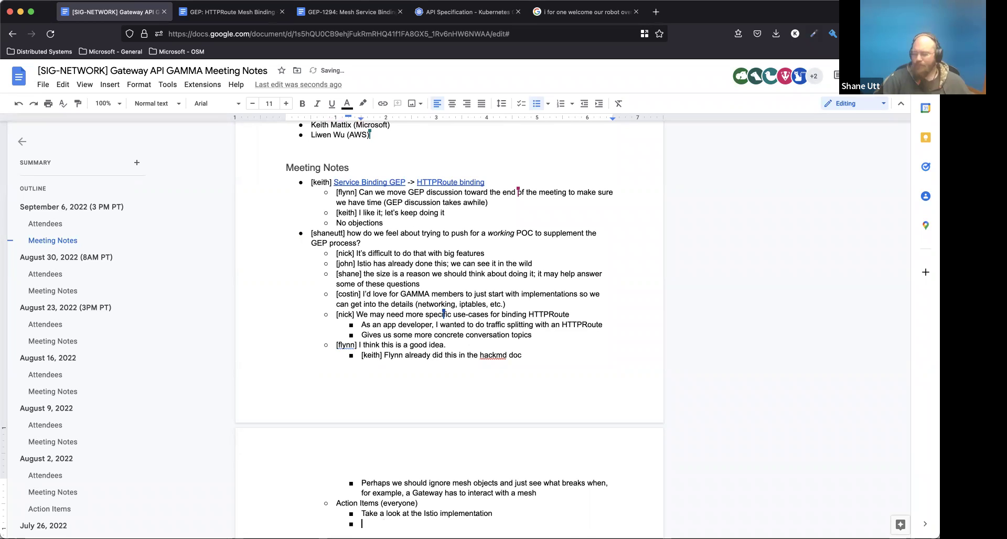
Step: Move the '(everyone)' label from the Action Items heading onto the Istio item
text(Start int)
click(380, 503)
shift+click(424, 505)
key(BackSpace)
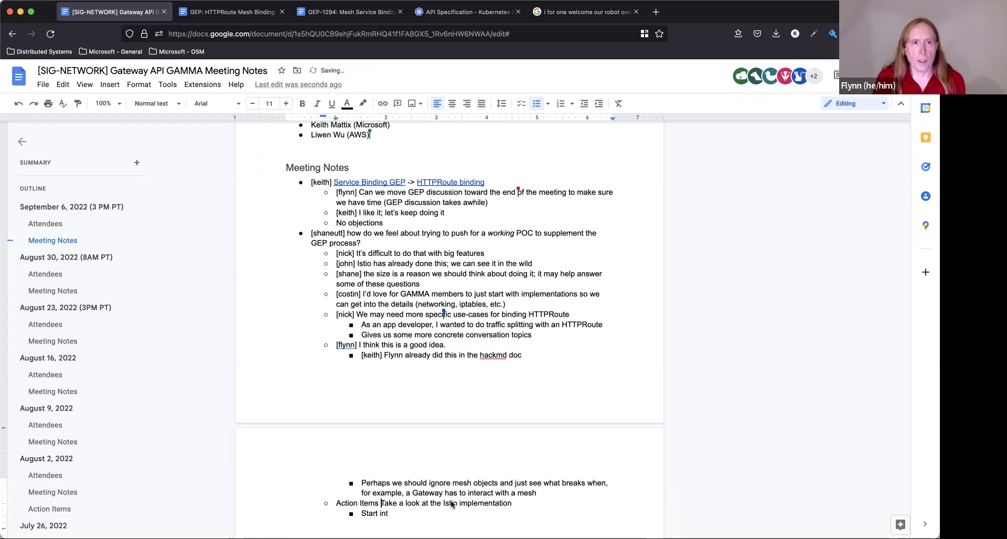
key(Return)
key(Tab)
click(515, 516)
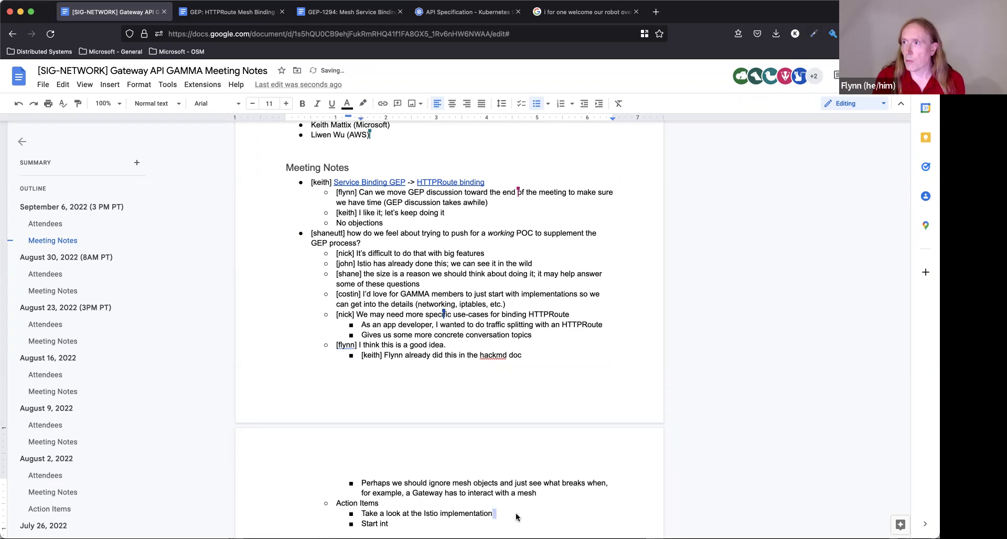
text((everyone))
key(Return)
key(BackSpace)
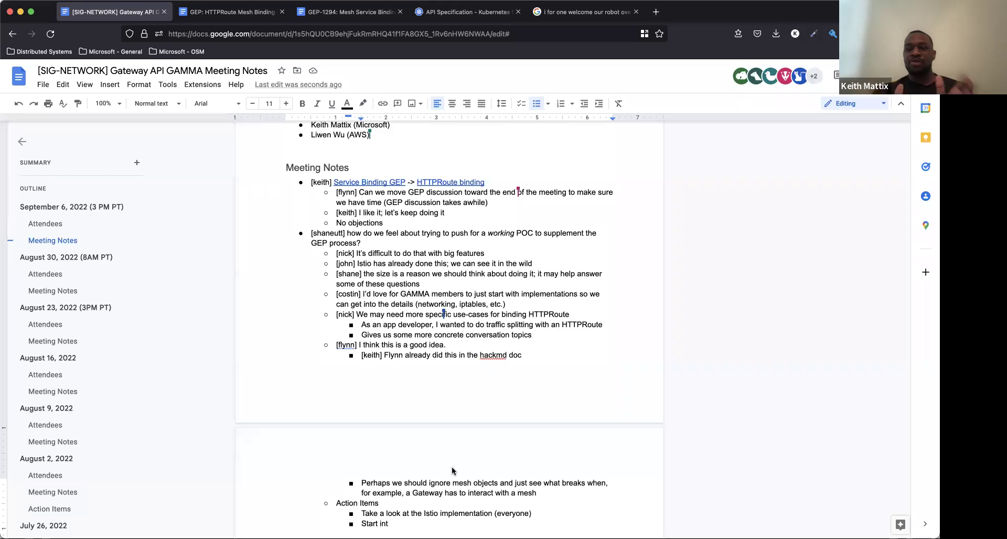
Step: Finish the item 'Start integrating the hackmd doc into the GEP document' with its assignees
click(442, 520)
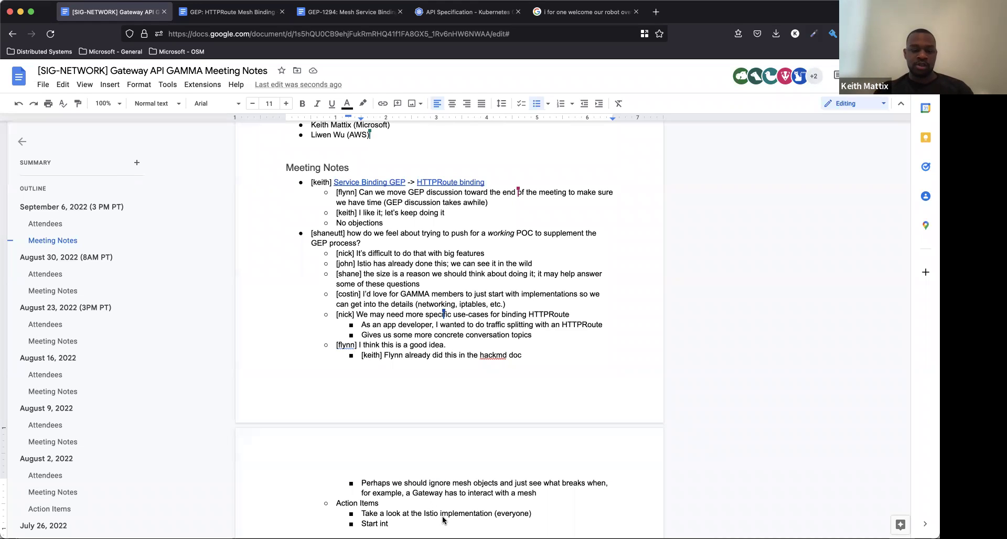
text(egrat)
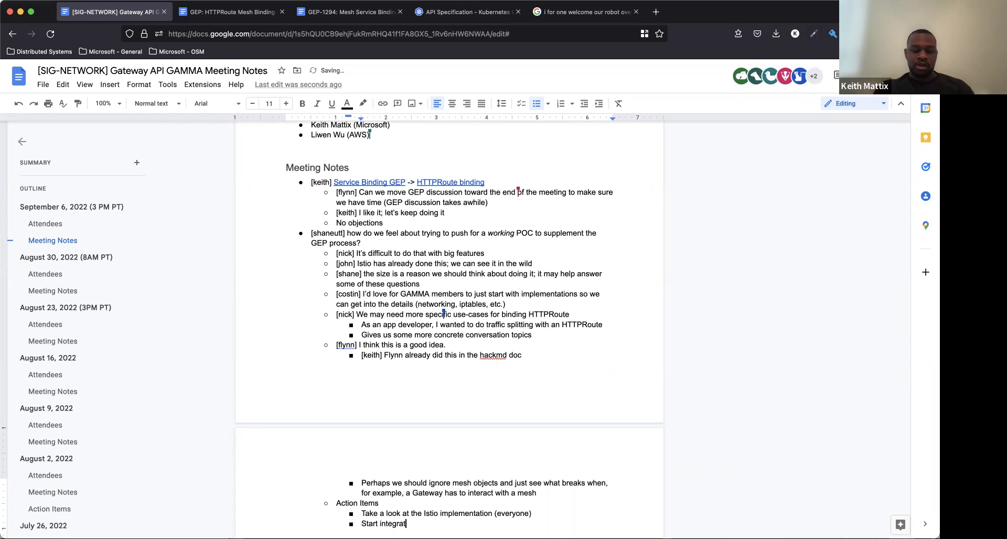
text(ing )
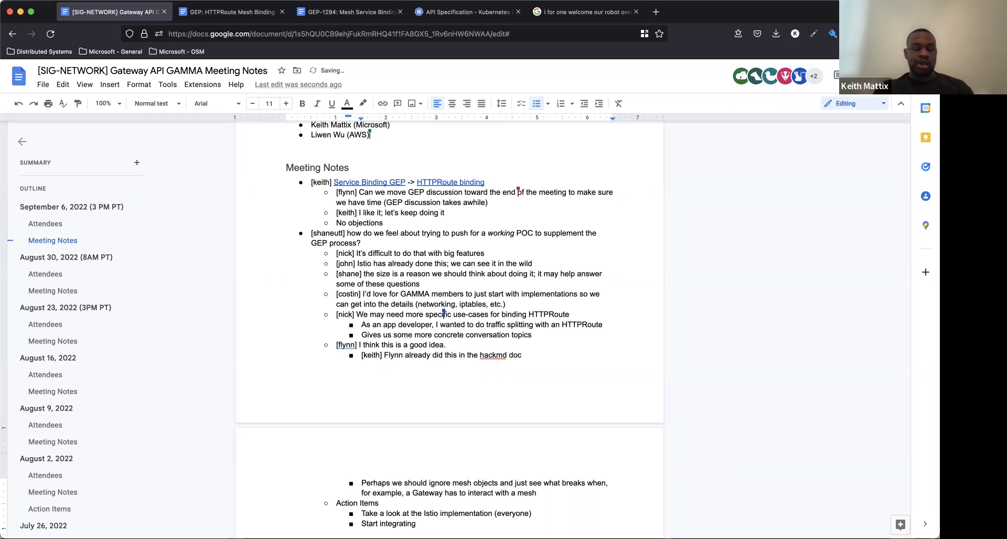
text(the hackmd doc into the GEP document (flyn)
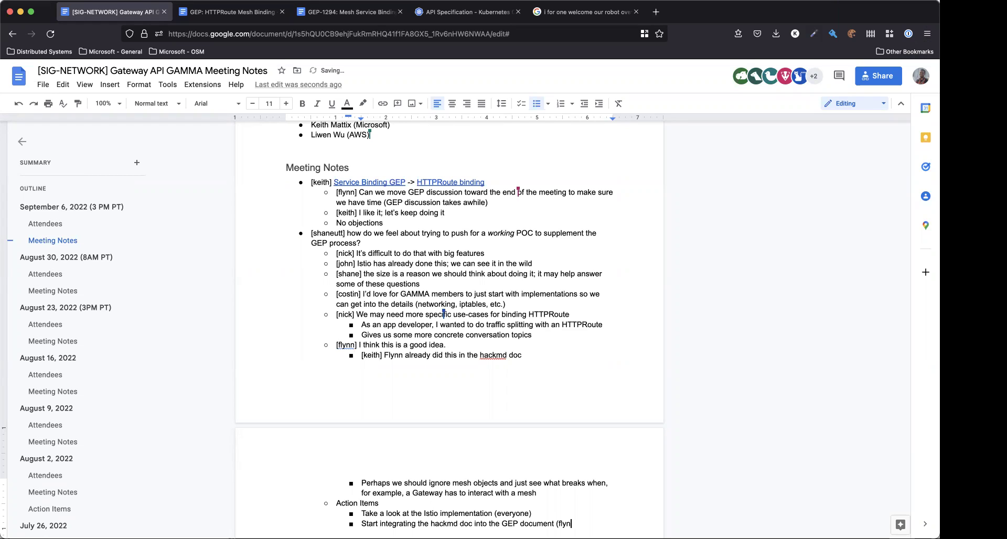
text(n/keith))
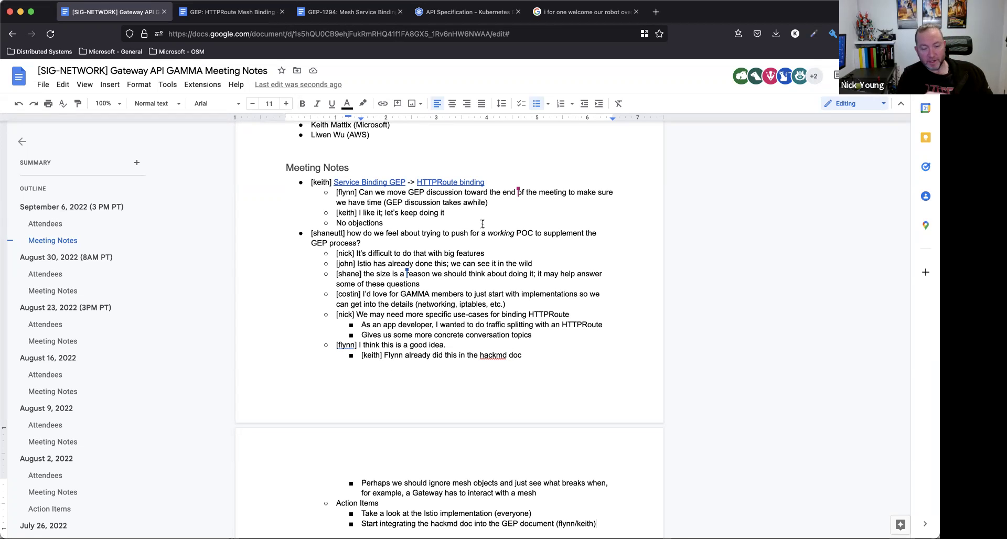
scroll(483, 223, down, 3)
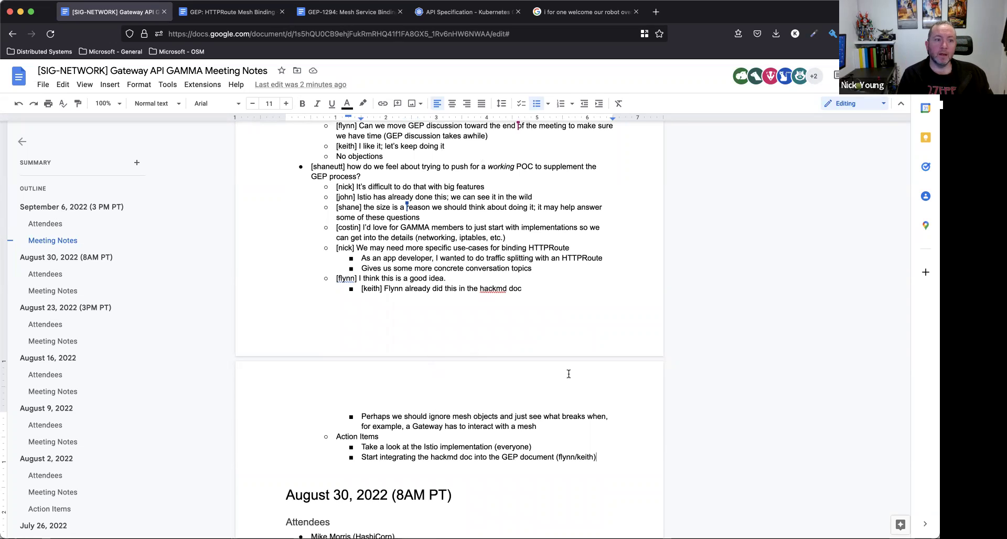
click(532, 291)
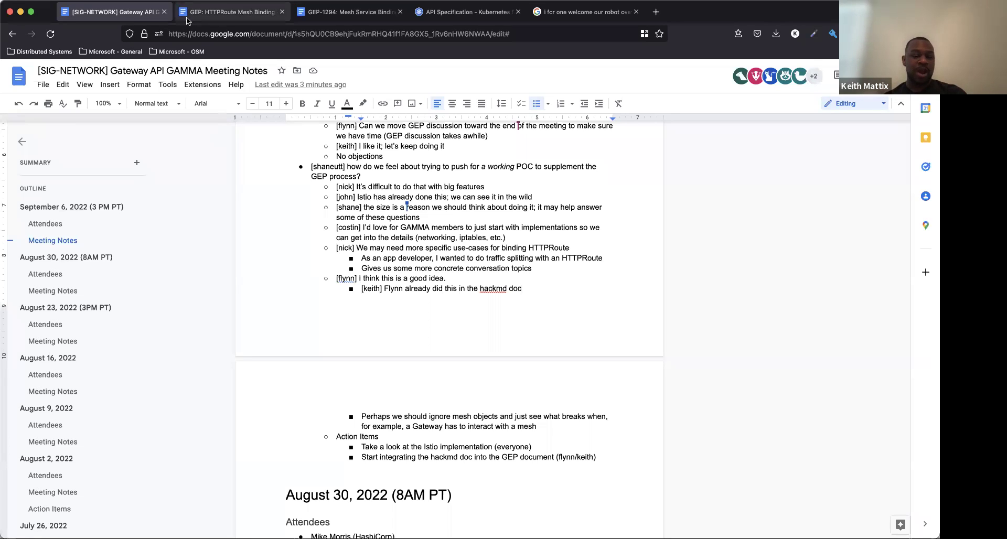
click(239, 14)
Step: Scroll through the HTTPRoute Mesh Binding GEP document and its comments to review the opening sections
scroll(263, 180, down, 3)
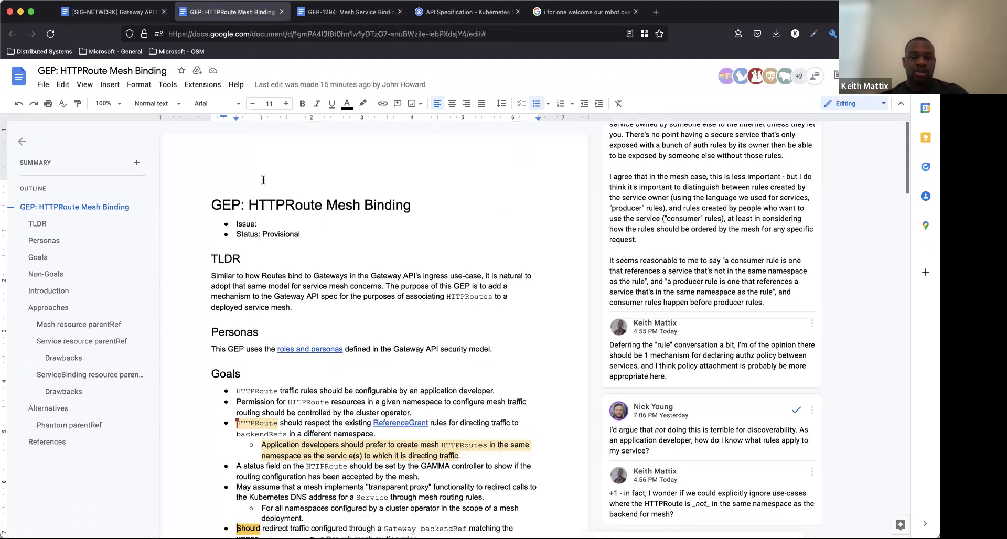
scroll(315, 157, up, 2)
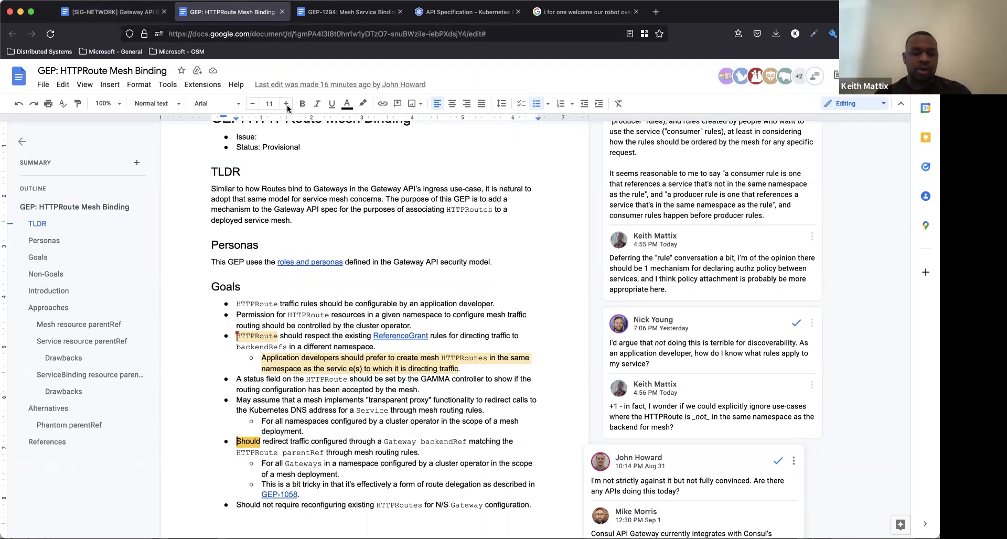
scroll(404, 313, up, 3)
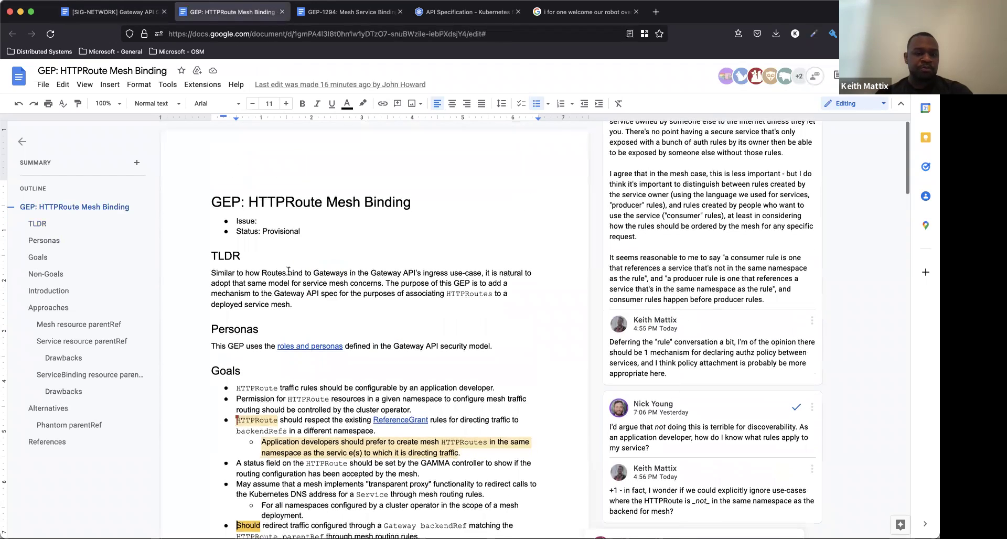
scroll(288, 270, down, 5)
scroll(288, 270, up, 4)
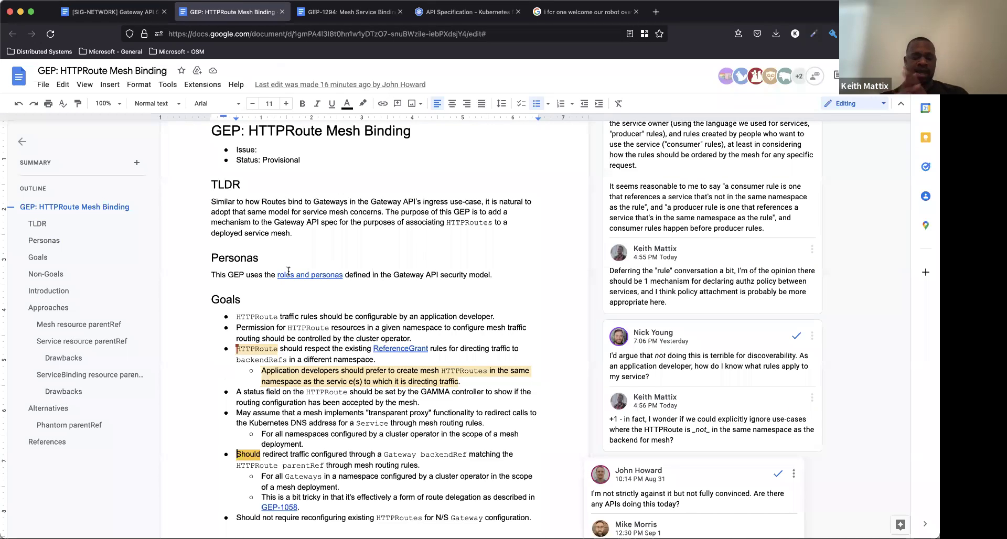
scroll(289, 271, down, 5)
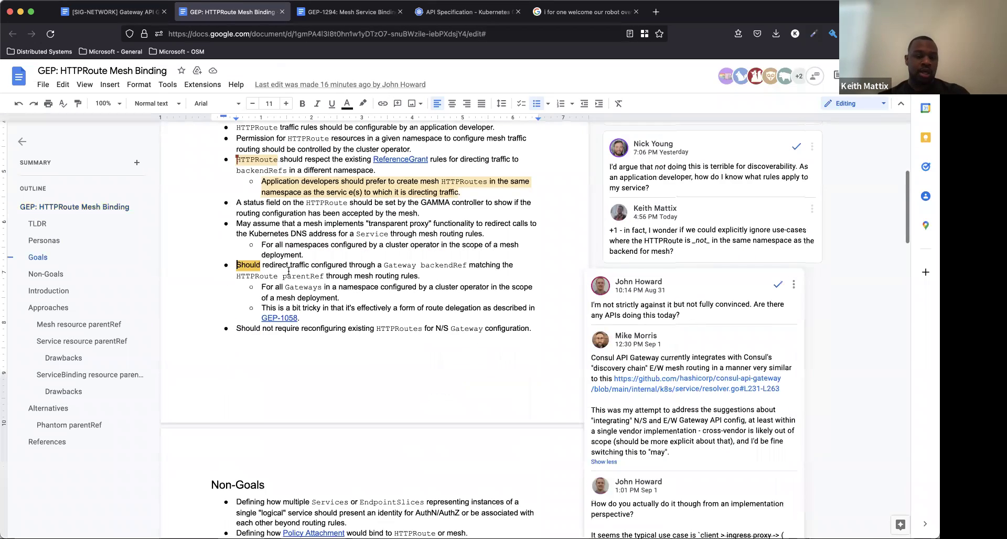
scroll(289, 270, down, 15)
scroll(289, 270, down, 20)
scroll(288, 270, up, 15)
scroll(289, 270, up, 4)
scroll(288, 270, up, 10)
scroll(289, 270, up, 5)
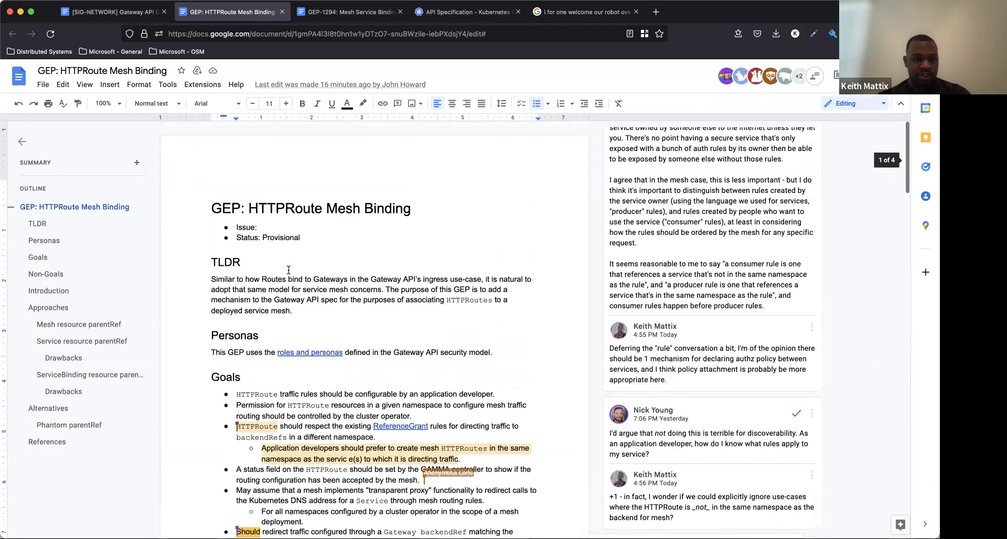
scroll(289, 270, down, 4)
scroll(289, 270, up, 4)
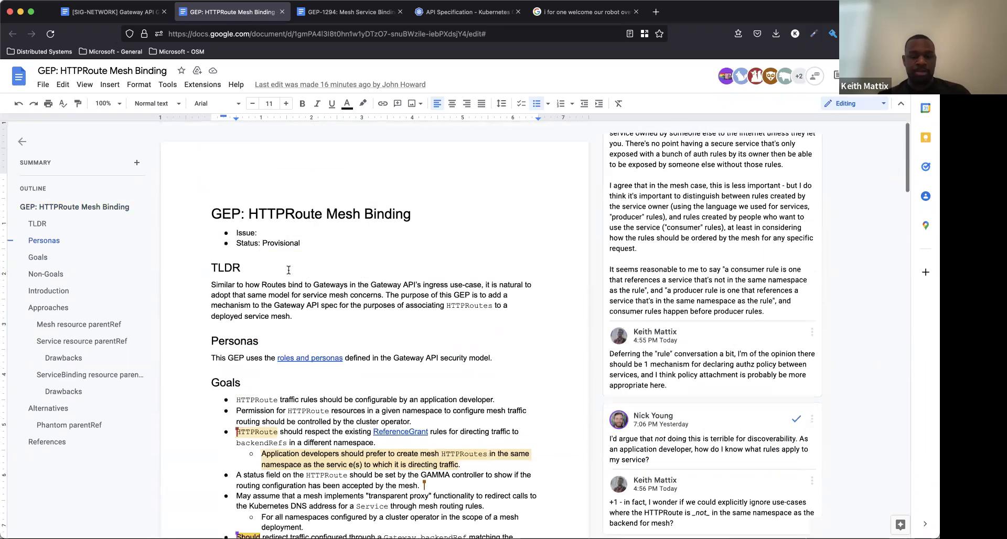
key(super+t)
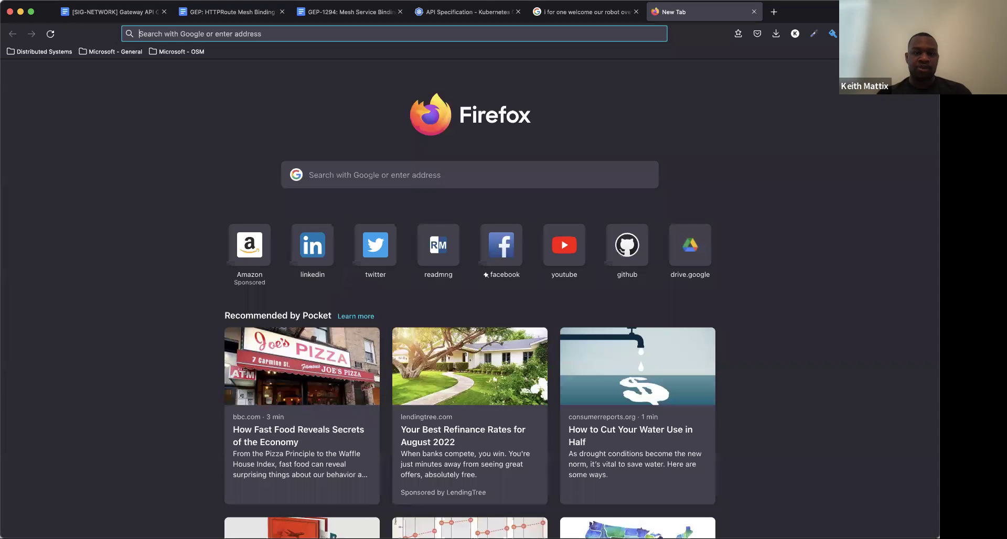
key(super+w)
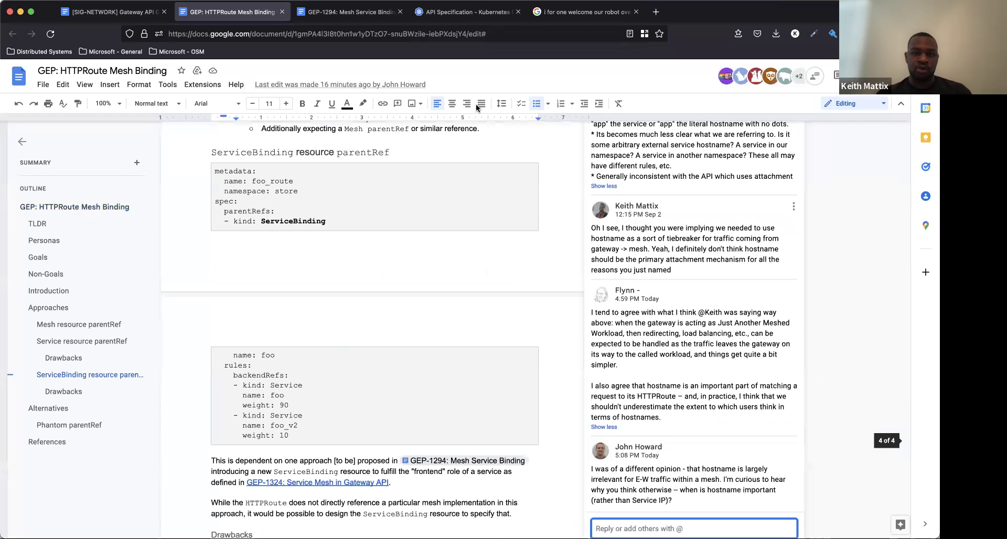
Step: Open GEP-1324: Service Mesh in Gateway API via Reference > Enhancement Proposals > Approved GEPs
click(448, 16)
scroll(247, 123, up, 10)
scroll(246, 123, up, 10)
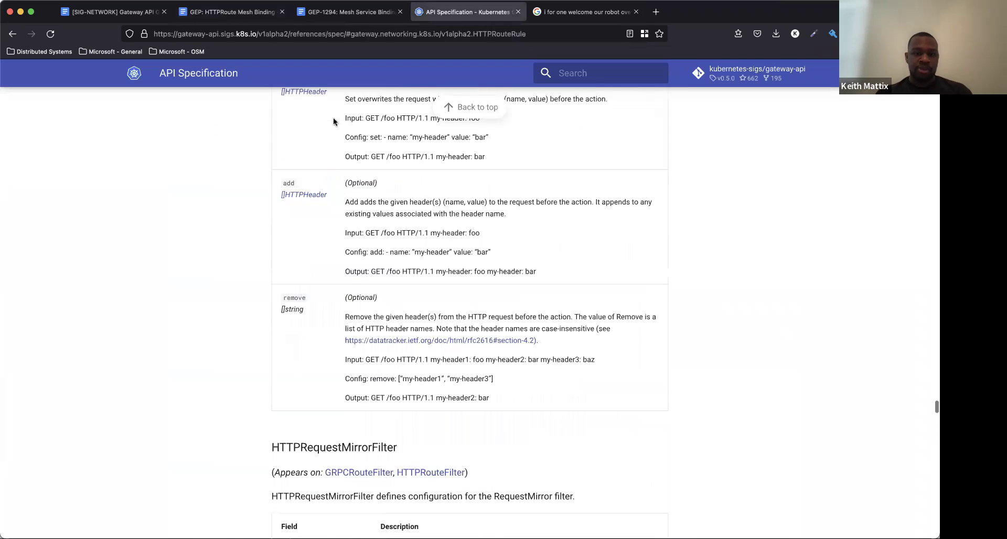
click(473, 107)
click(571, 72)
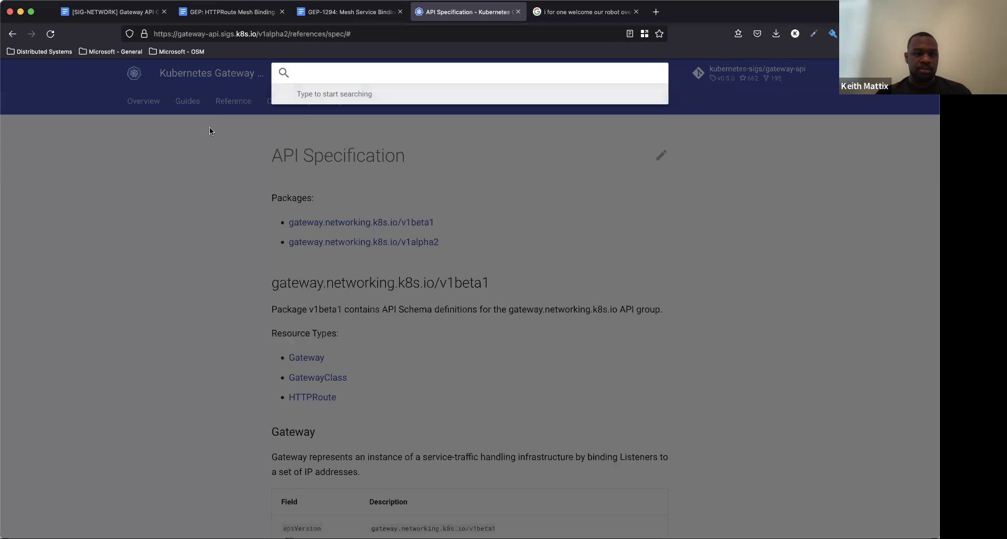
click(234, 101)
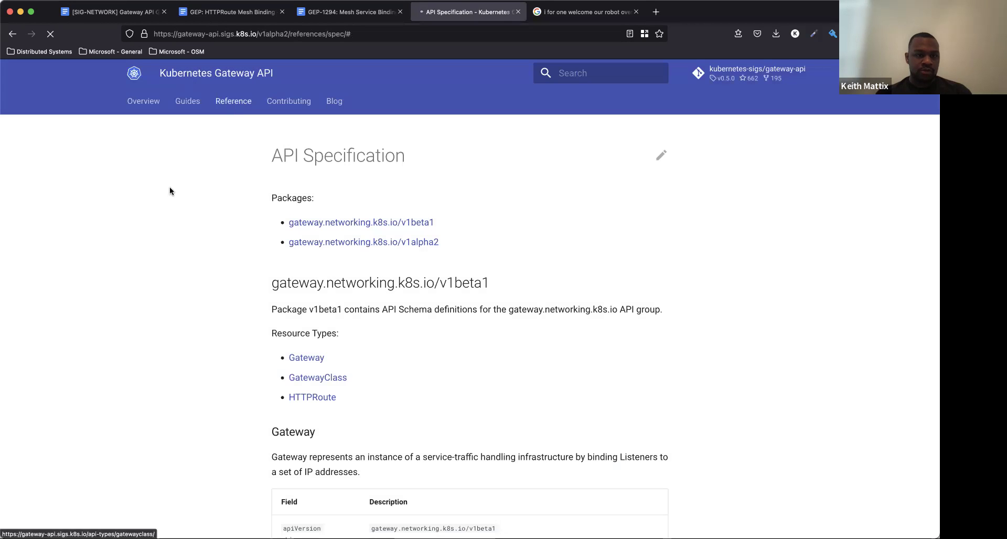
click(150, 270)
click(181, 306)
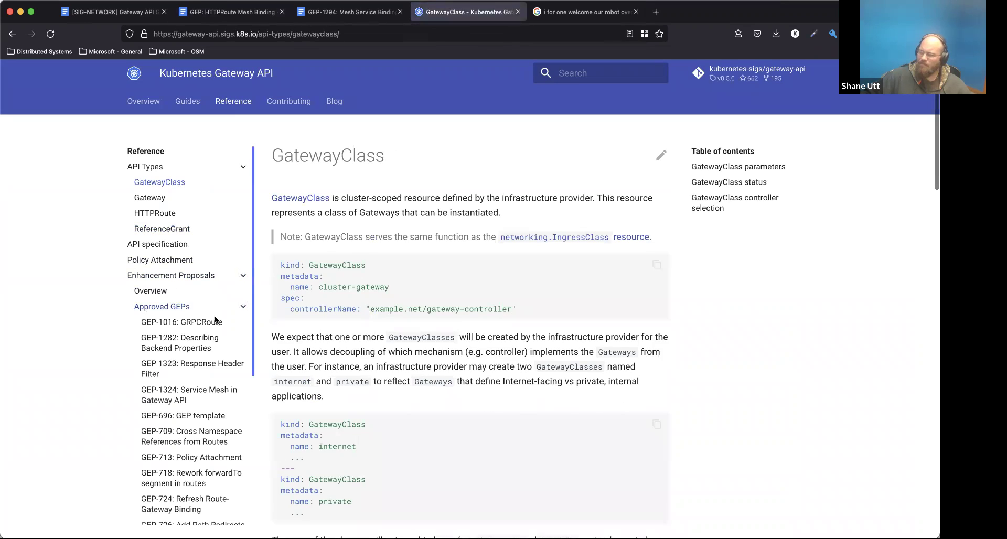
click(183, 390)
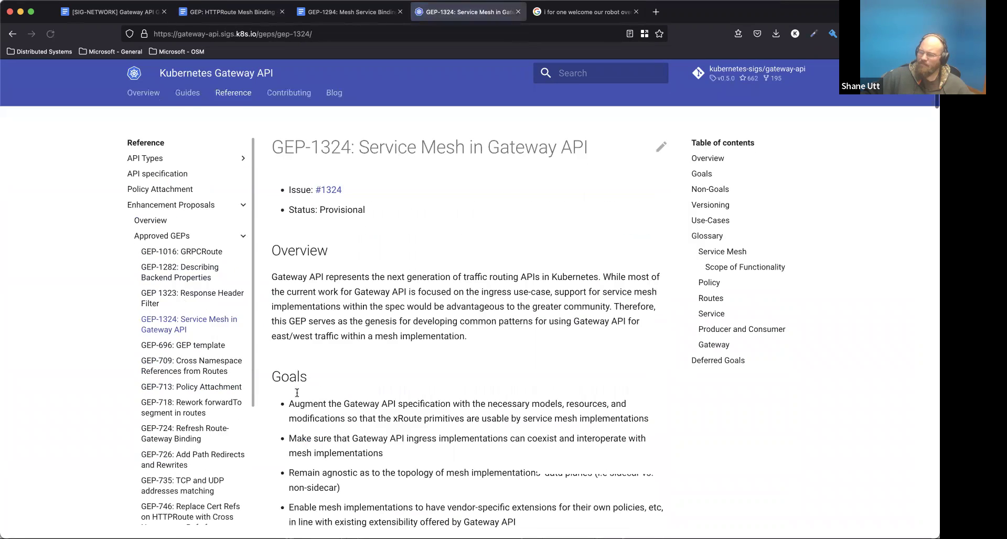
Step: Highlight GEP-1324's service-producer canary deployment use case under Use-Cases
scroll(297, 392, down, 10)
scroll(296, 393, down, 5)
scroll(315, 399, up, 15)
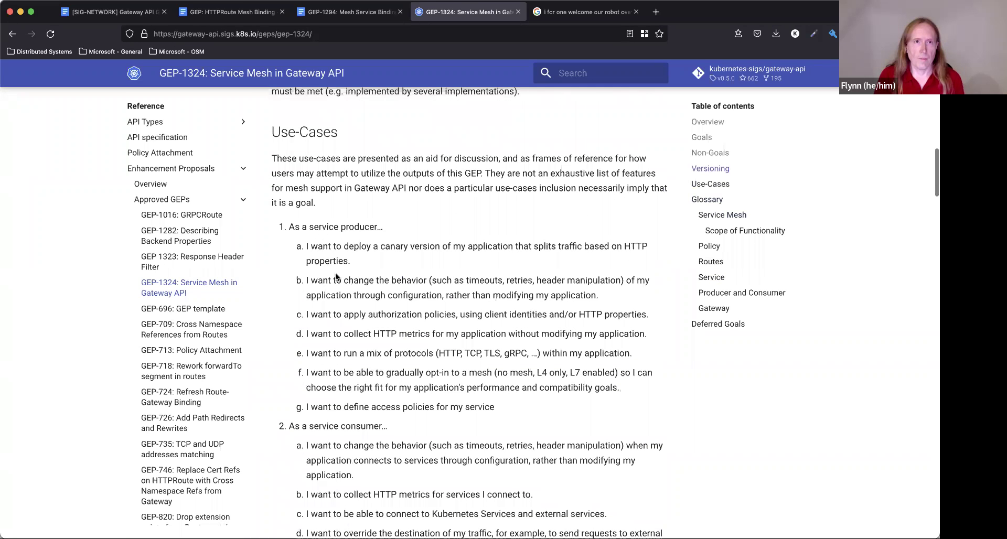
drag(335, 280, 393, 279)
triple_click(352, 256)
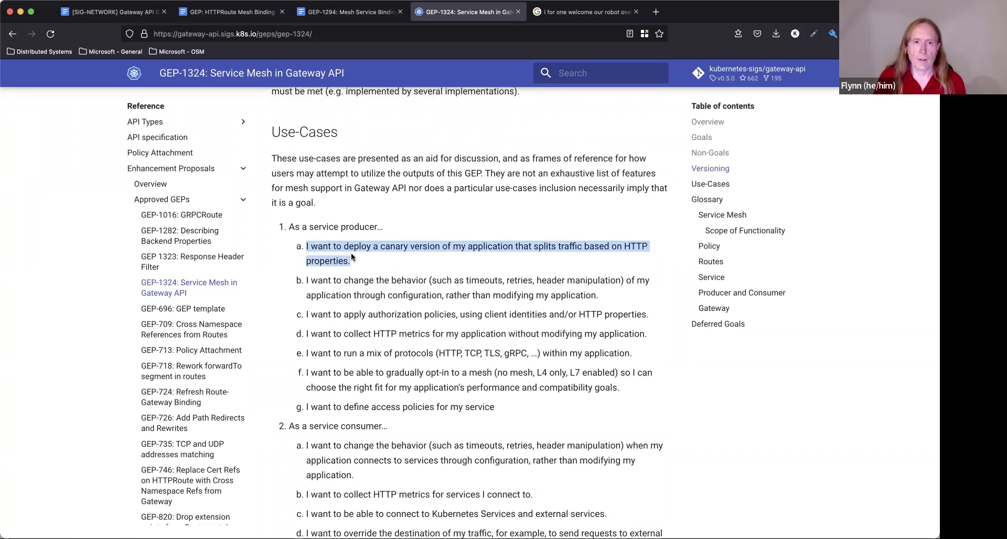
click(352, 257)
triple_click(351, 257)
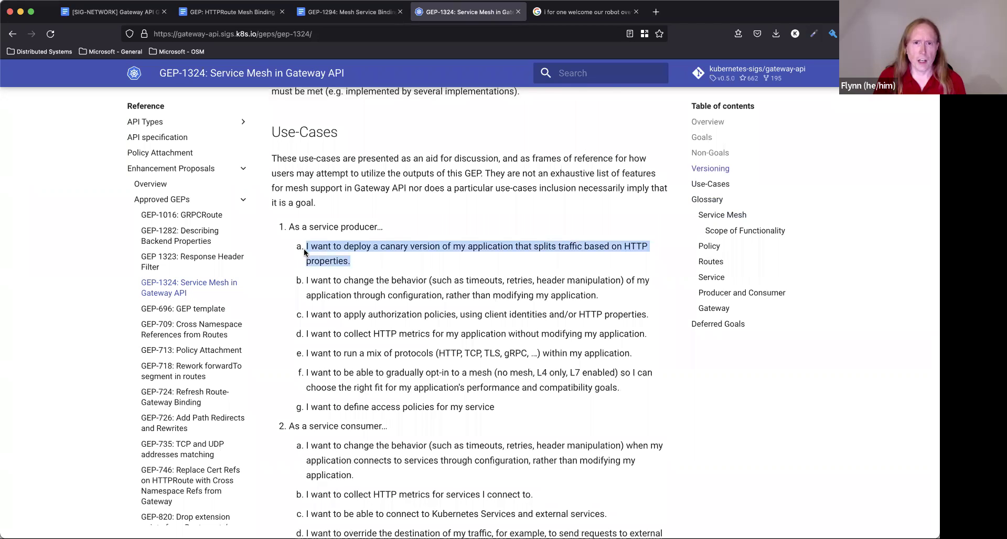
drag(307, 249, 373, 258)
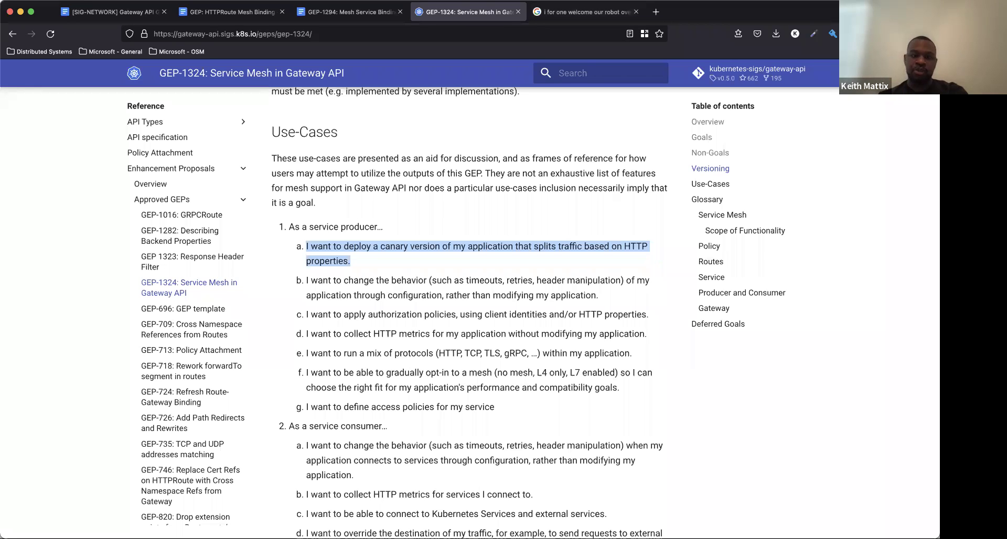
click(357, 9)
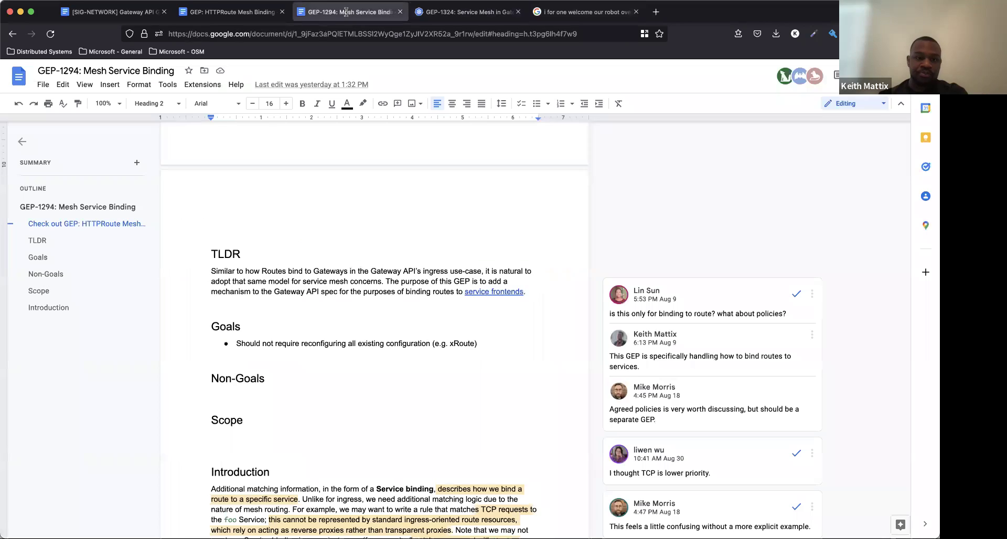
Step: Close the GEP-1294 Mesh Service Binding doc and highlight the Personas sentence in the HTTPRoute doc
click(210, 29)
key(ctrl+w)
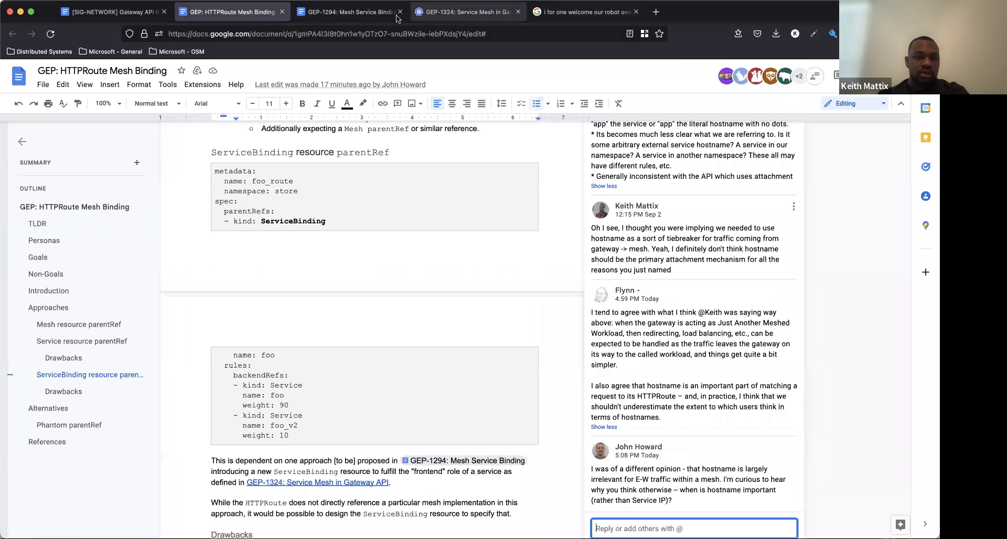
scroll(219, 234, down, 3)
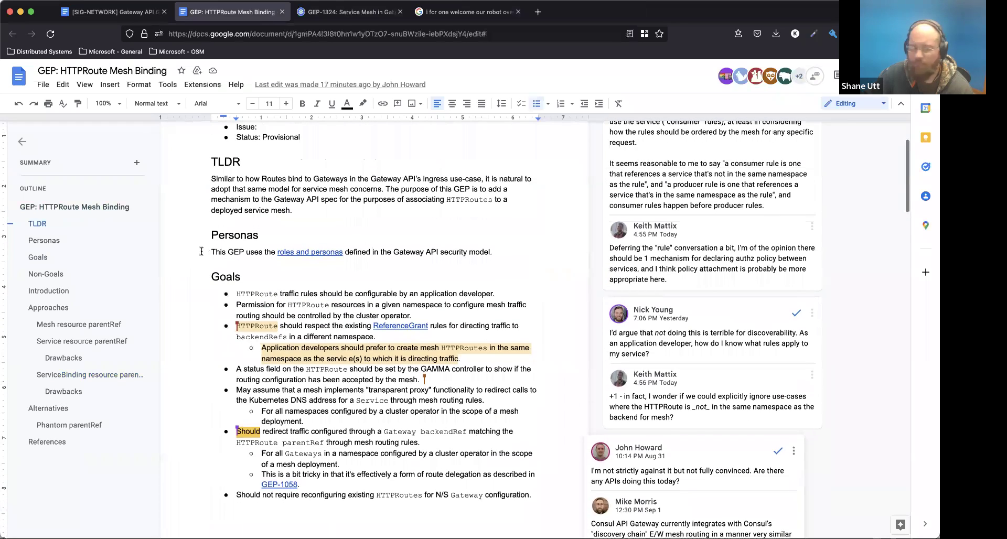
drag(211, 252, 495, 256)
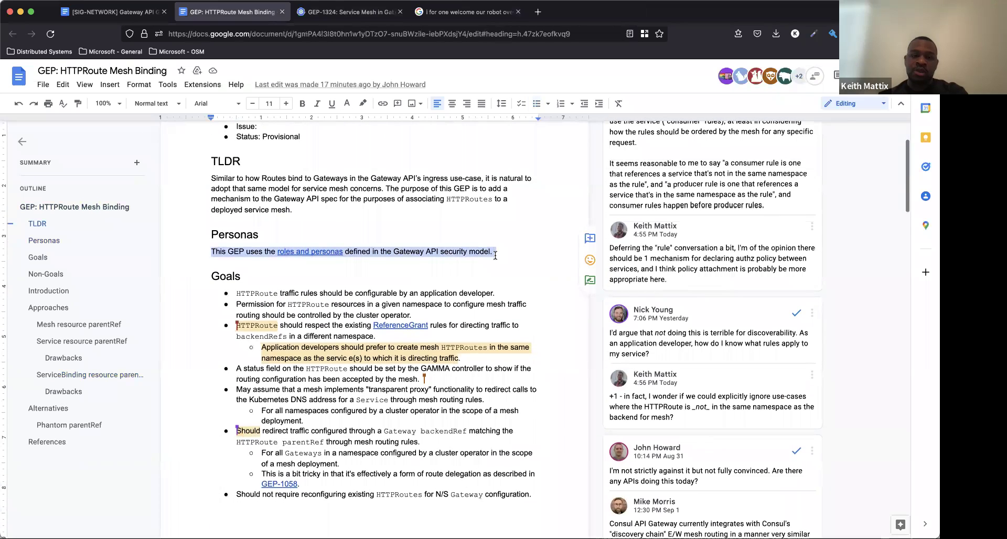
Step: Scroll through Goals and Non-Goals to Approaches and highlight the Mesh resource parentRef heading
scroll(495, 255, down, 5)
scroll(495, 255, up, 3)
scroll(495, 255, up, 3)
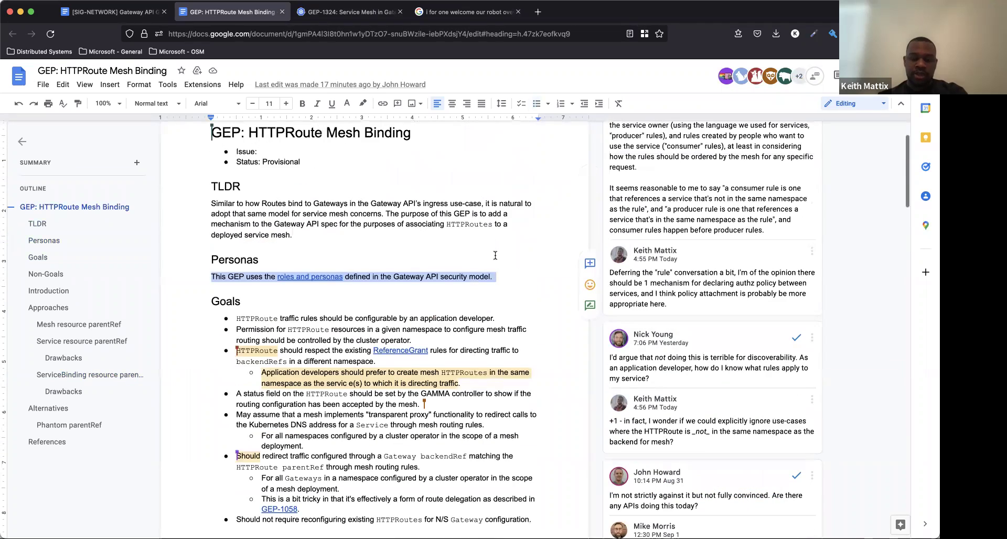
scroll(495, 255, down, 2)
scroll(495, 256, down, 4)
scroll(495, 255, up, 3)
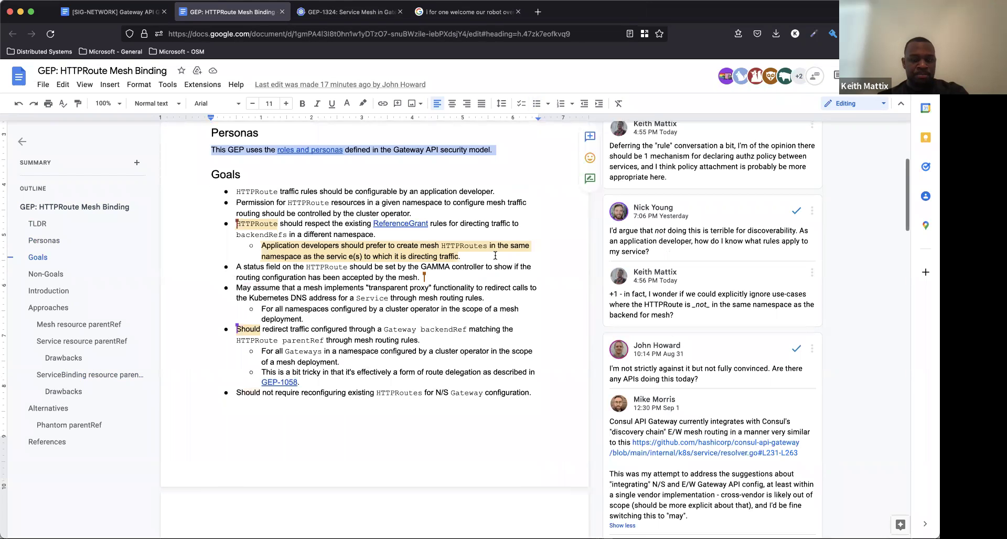
scroll(495, 256, down, 6)
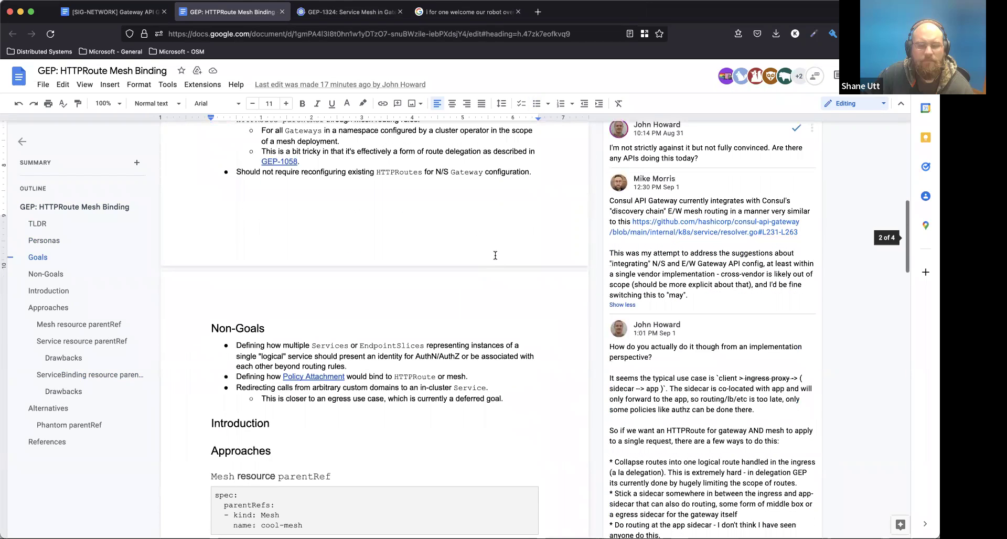
scroll(495, 256, down, 4)
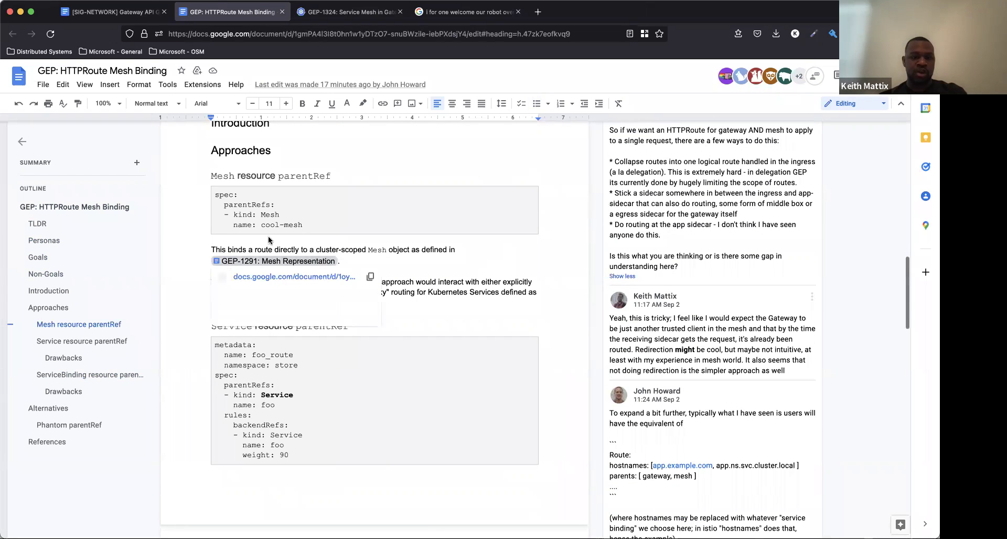
triple_click(213, 175)
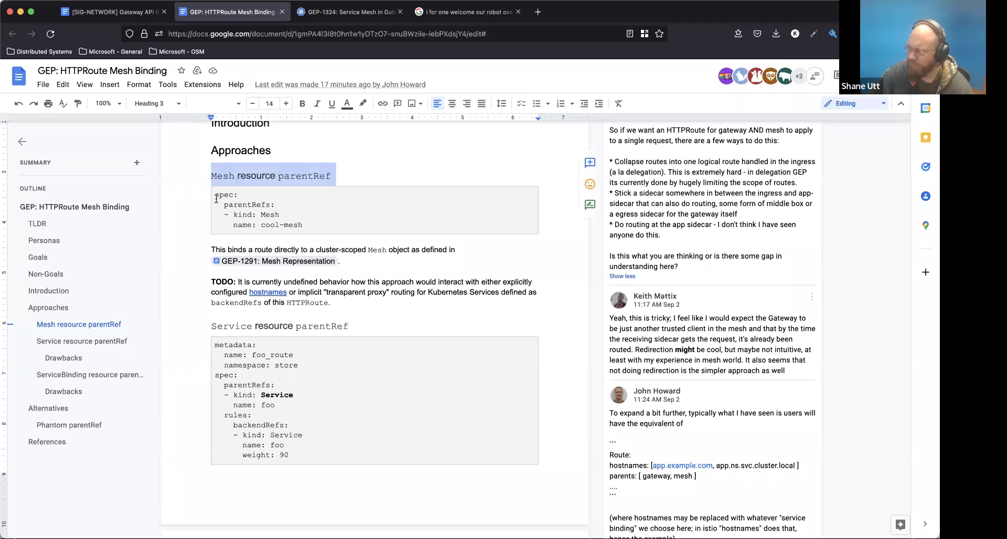
drag(213, 195, 303, 226)
click(292, 232)
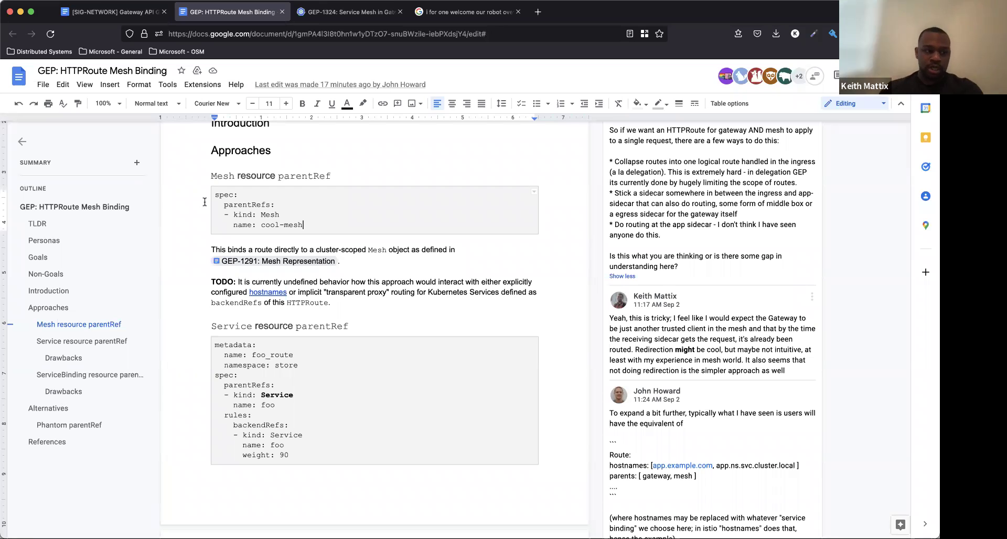
triple_click(249, 176)
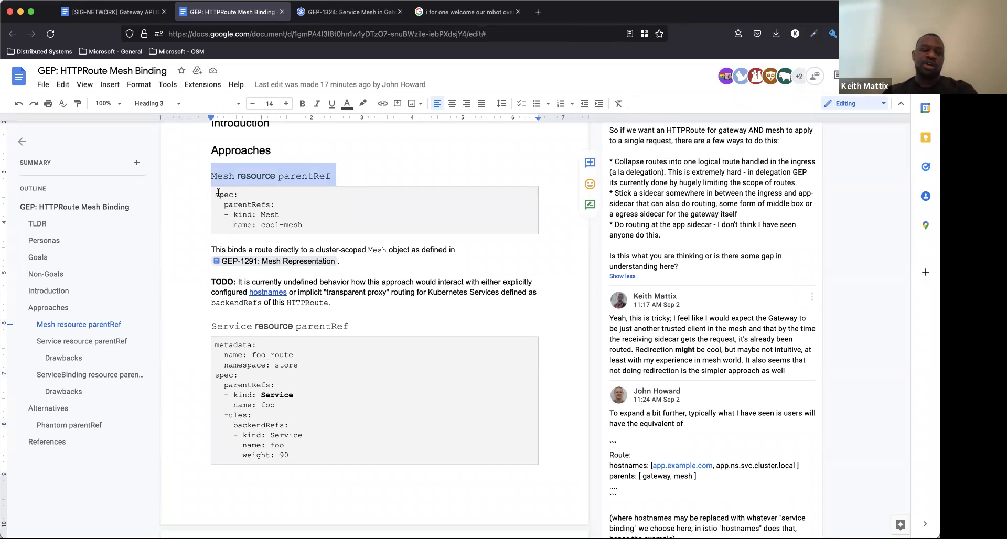
mouse_move(211, 187)
mouse_down()
mouse_move(360, 220)
mouse_move(304, 225)
mouse_move(214, 198)
mouse_up()
drag(207, 250, 457, 253)
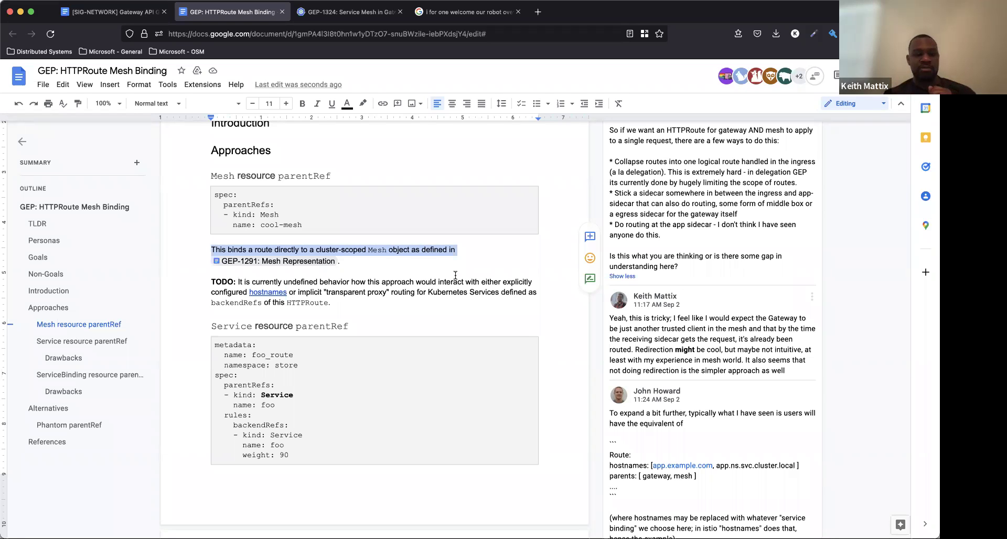
scroll(455, 275, up, 2)
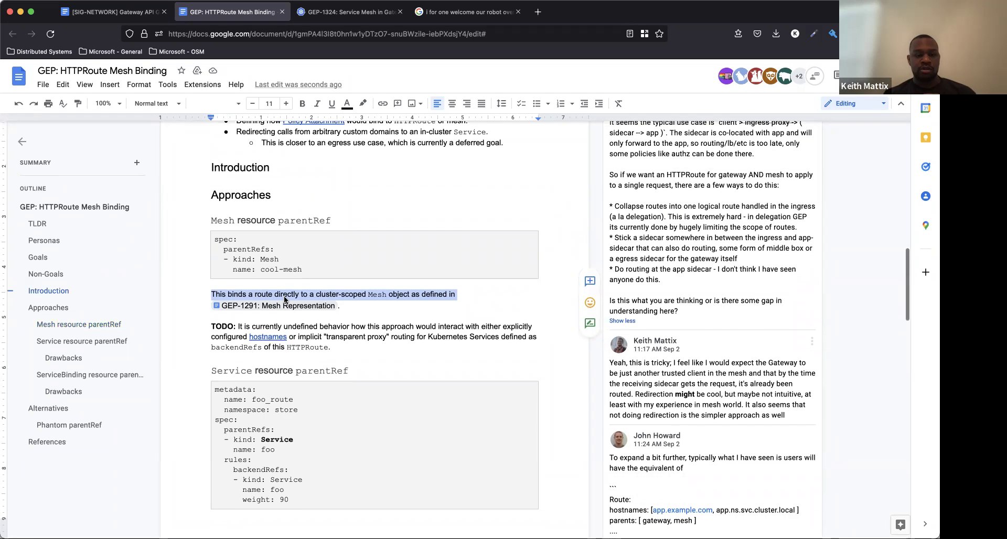
mouse_move(285, 299)
triple_click(424, 332)
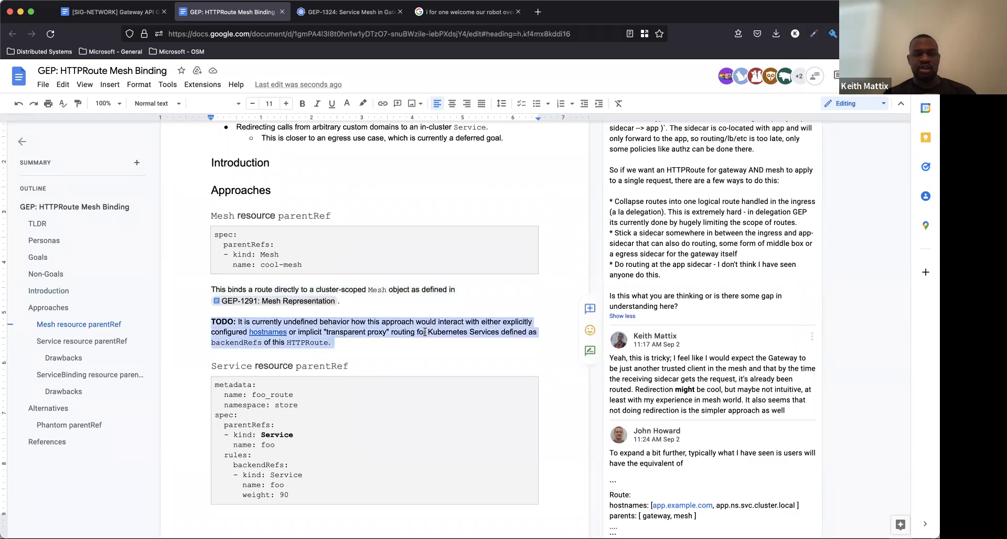
click(425, 331)
scroll(425, 332, down, 3)
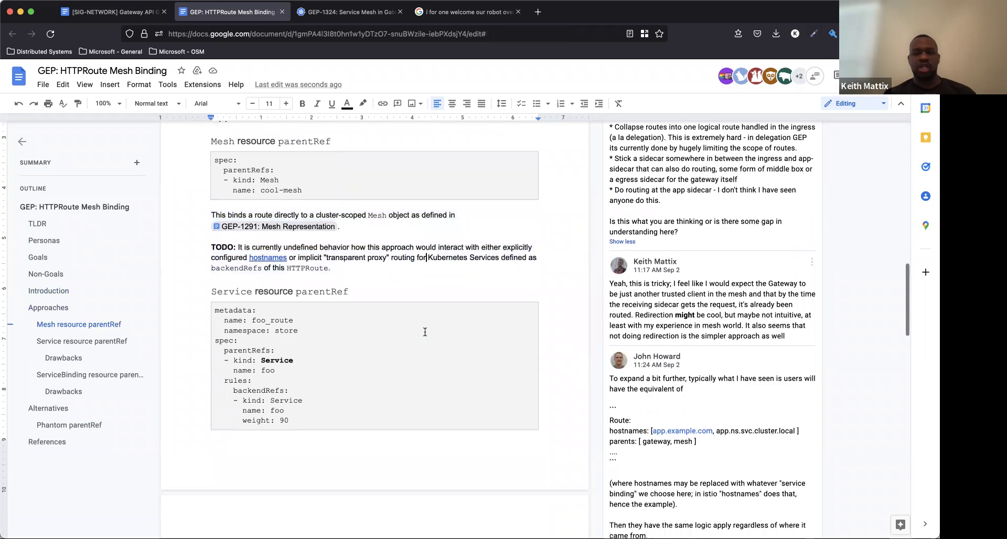
Step: Highlight the Service resource parentRef heading and the parentRefs and backendRefs parts of its example
scroll(425, 332, down, 3)
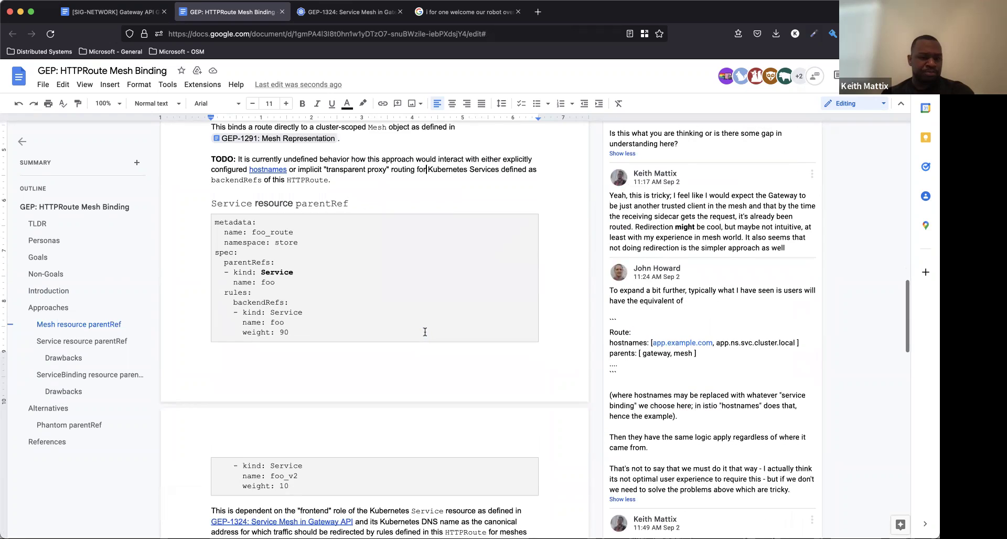
scroll(425, 332, up, 1)
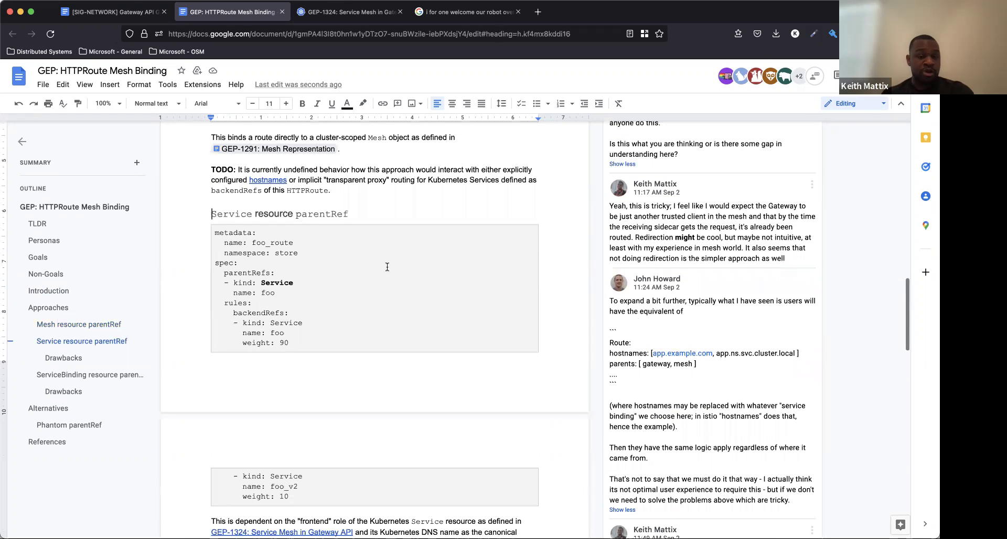
triple_click(396, 334)
click(365, 330)
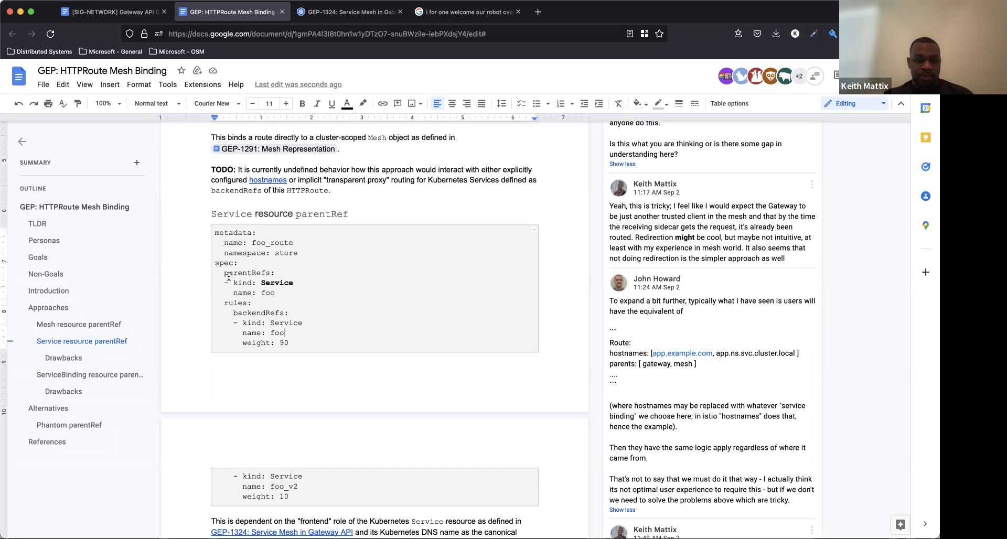
drag(228, 274, 336, 291)
drag(234, 317, 295, 346)
click(310, 346)
click(236, 324)
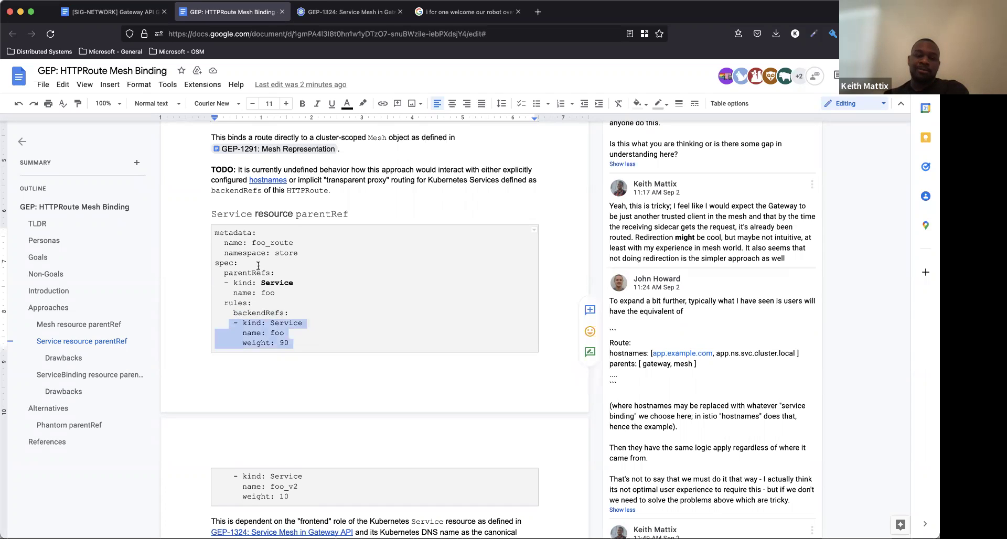
Step: Highlight the full 90/10 foo/foo_v2 route example, then the sentence on the Service frontend role
drag(216, 231, 323, 488)
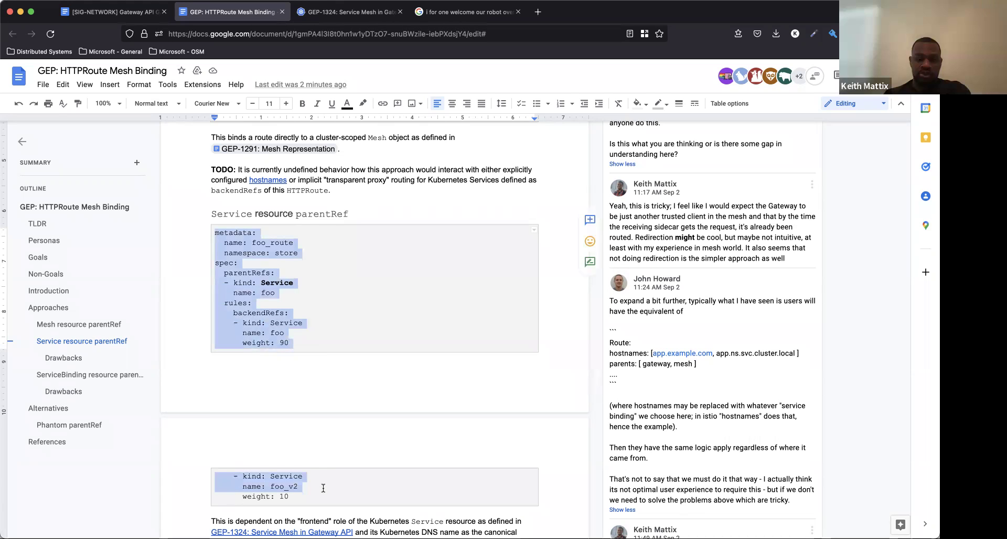
click(236, 224)
scroll(236, 223, down, 2)
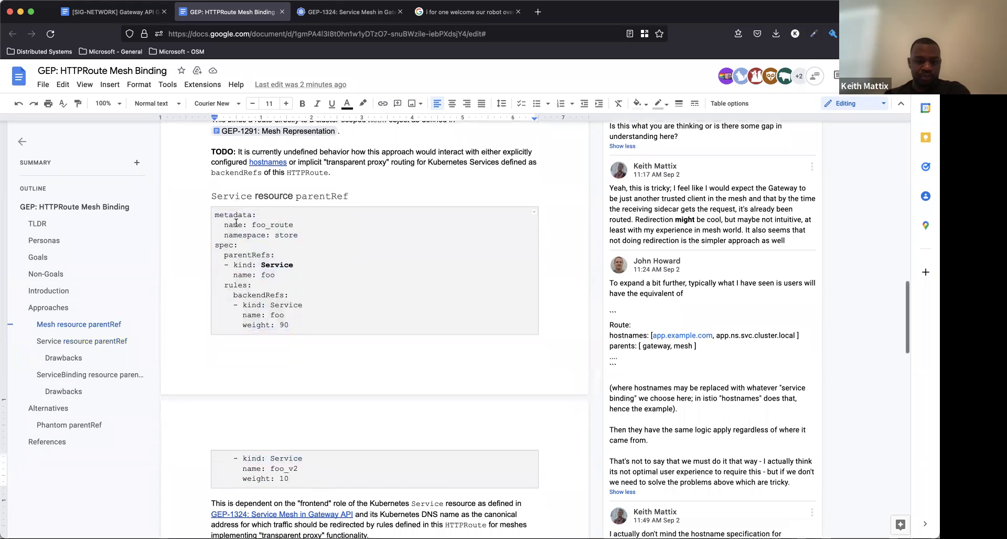
scroll(235, 222, down, 2)
drag(209, 460, 402, 461)
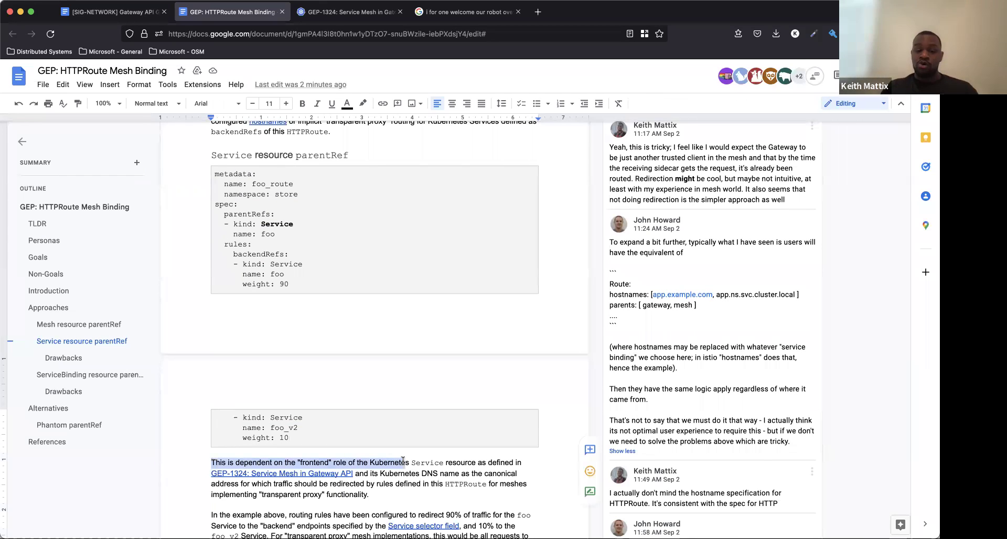
click(418, 485)
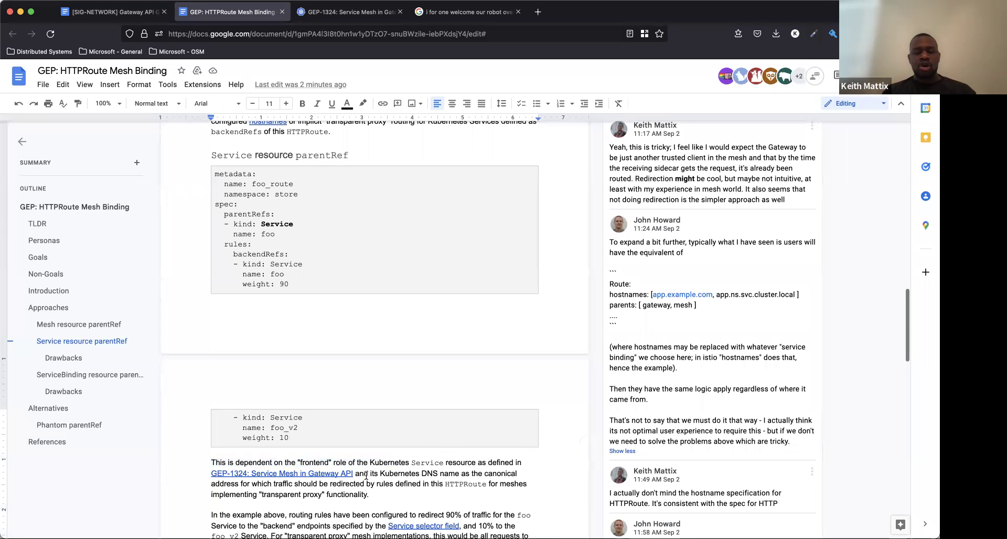
scroll(366, 474, up, 1)
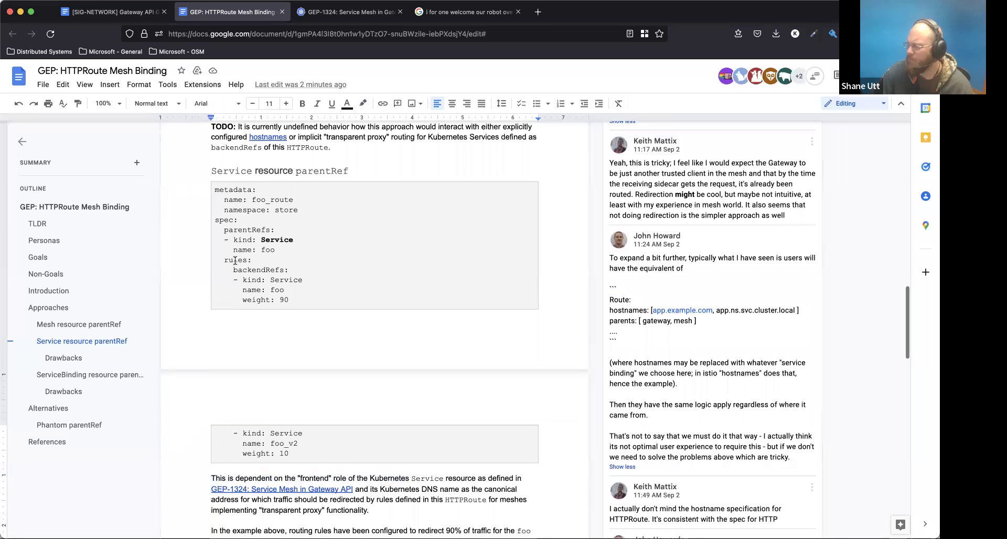
click(225, 241)
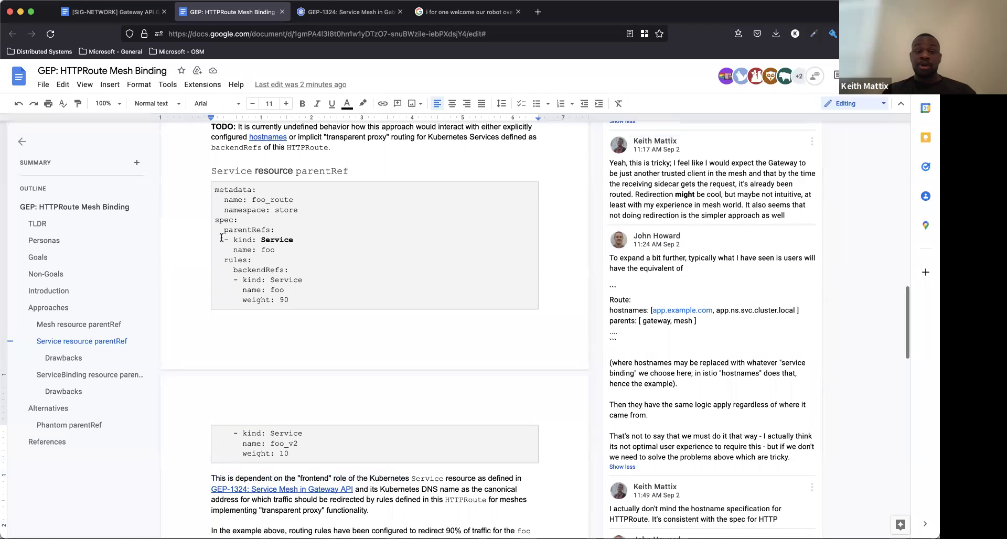
drag(264, 239, 273, 249)
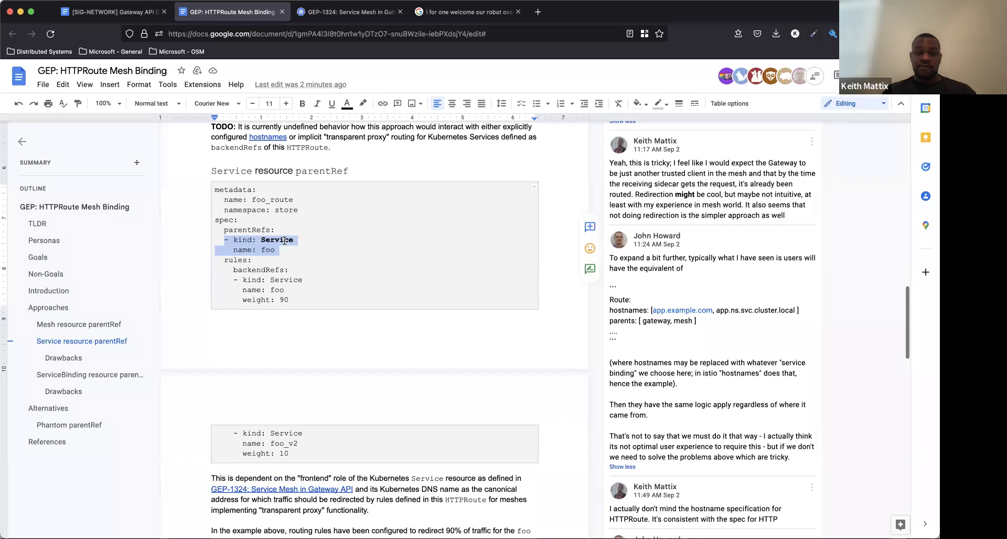
triple_click(276, 241)
mouse_move(221, 233)
mouse_down()
mouse_move(299, 251)
mouse_move(225, 240)
mouse_move(224, 231)
mouse_move(281, 251)
mouse_move(236, 240)
mouse_move(226, 221)
mouse_move(226, 231)
mouse_up()
click(311, 251)
click(225, 231)
click(226, 230)
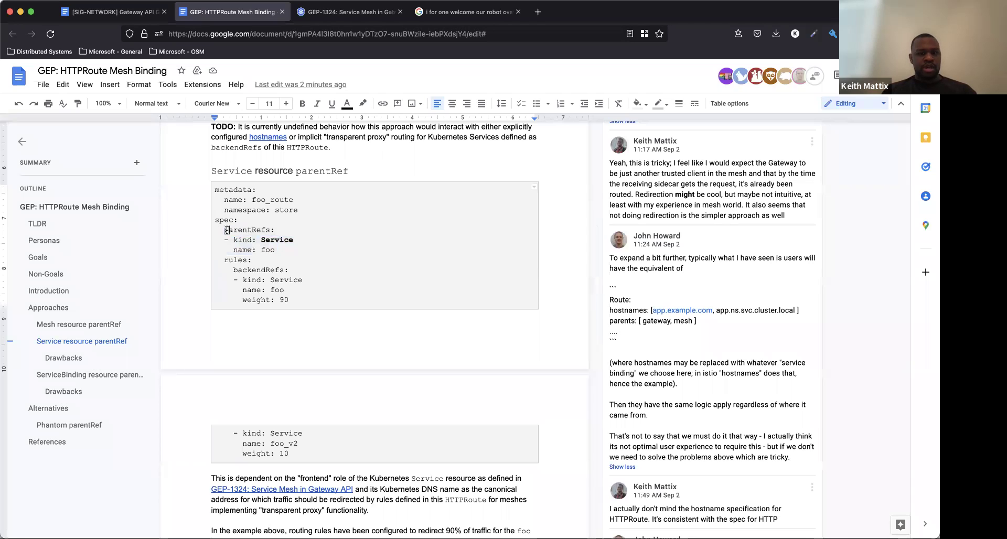
drag(224, 230, 280, 251)
click(231, 232)
click(284, 247)
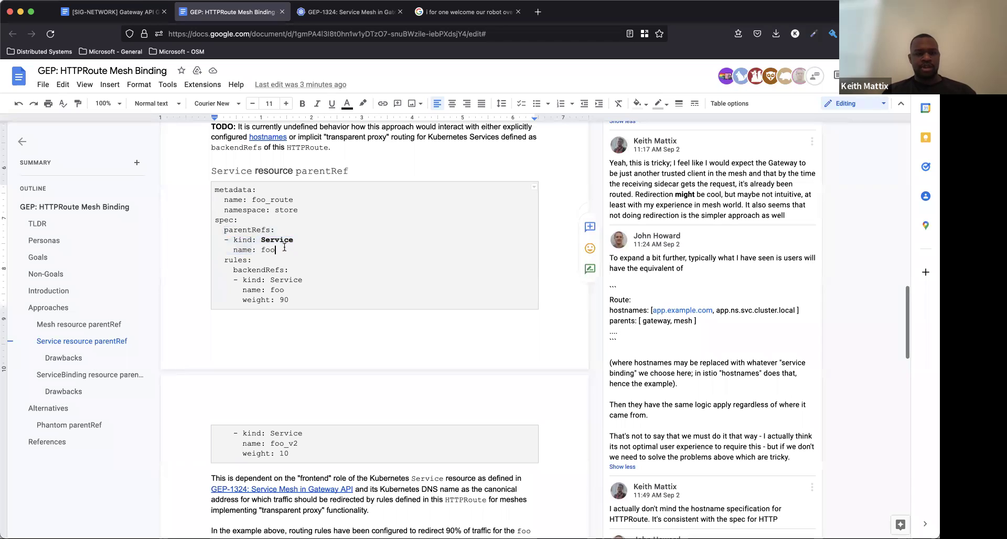
drag(224, 210, 302, 209)
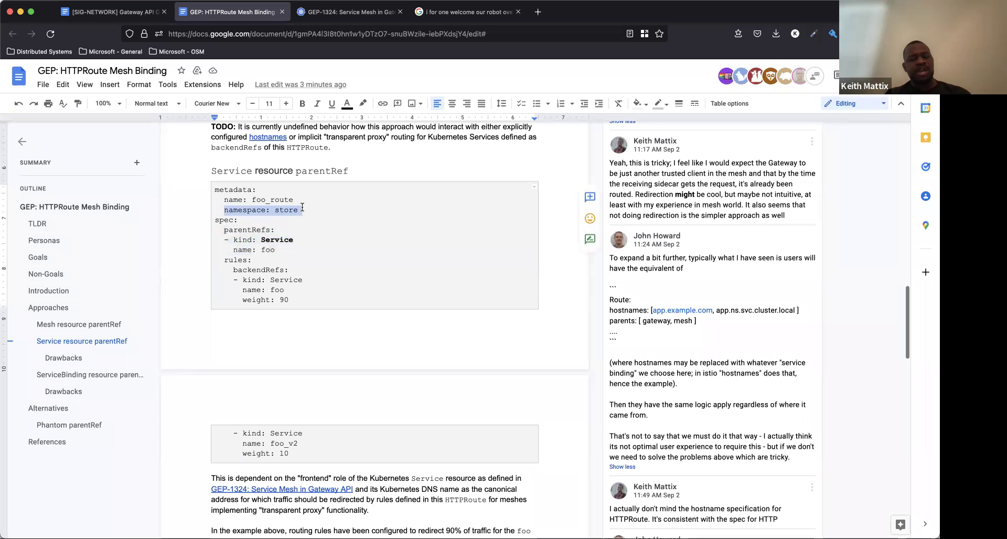
scroll(302, 207, down, 3)
scroll(302, 208, down, 2)
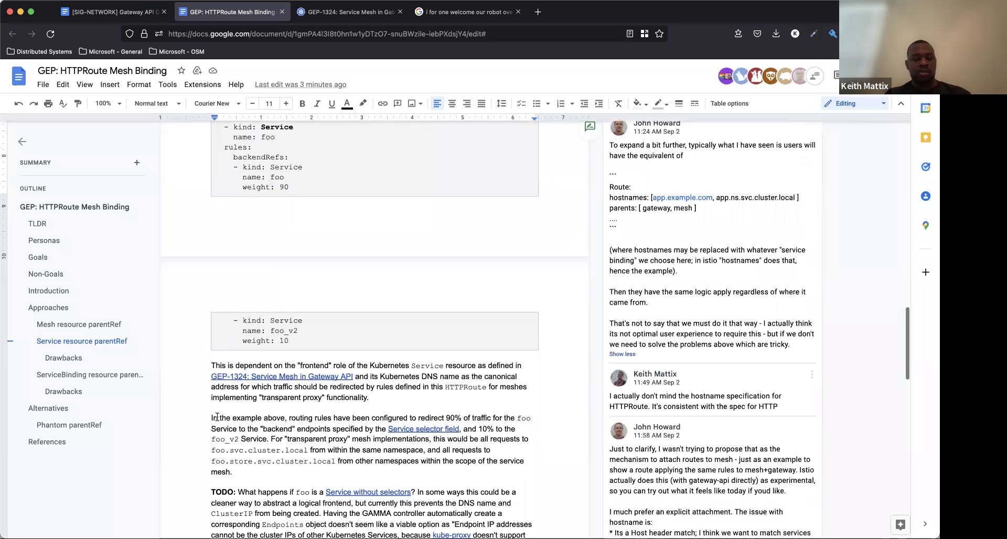
scroll(216, 417, down, 2)
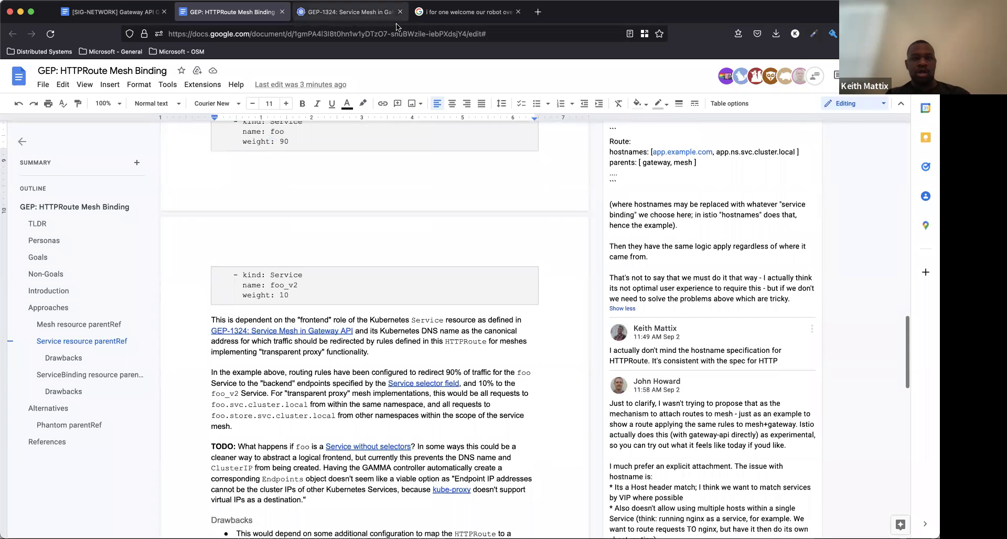
drag(336, 34, 359, 34)
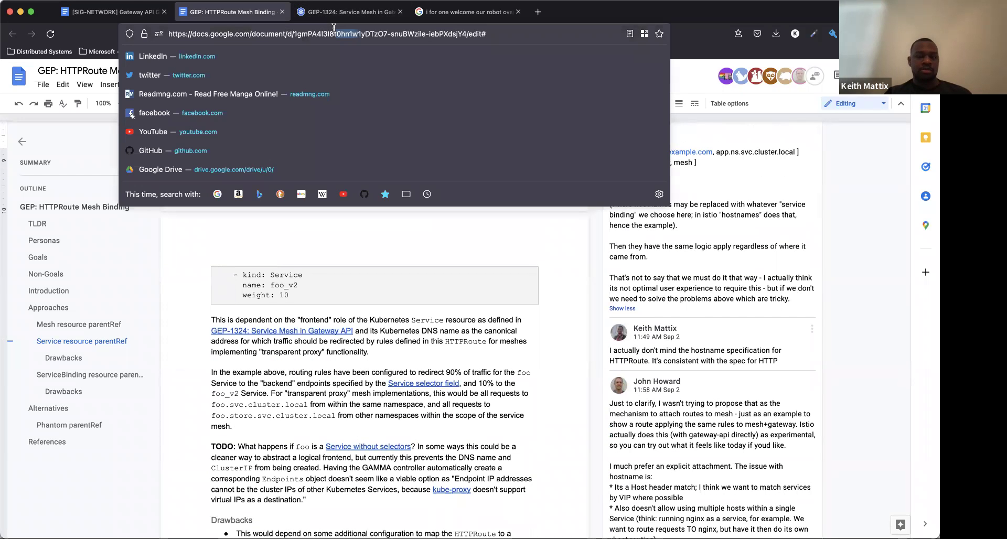
click(187, 359)
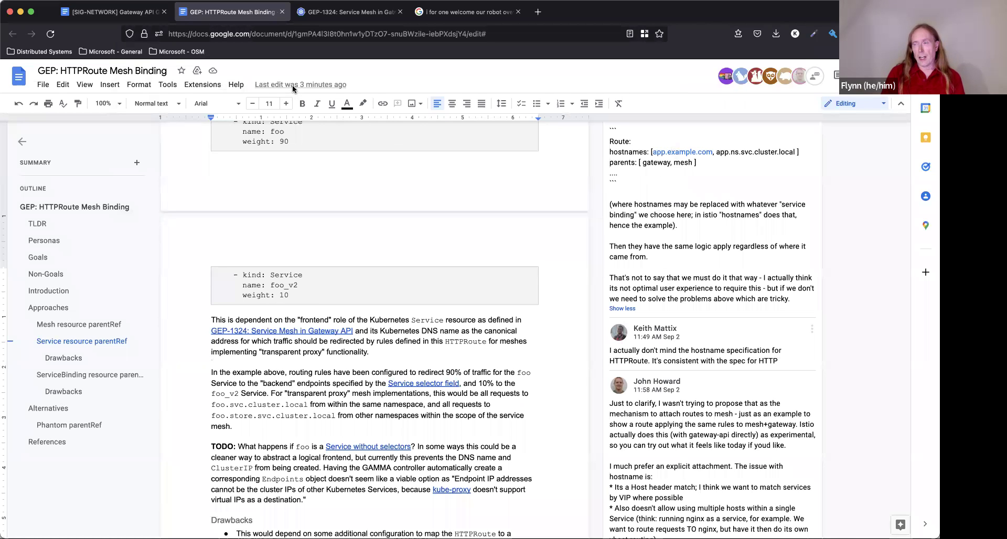
scroll(303, 253, up, 5)
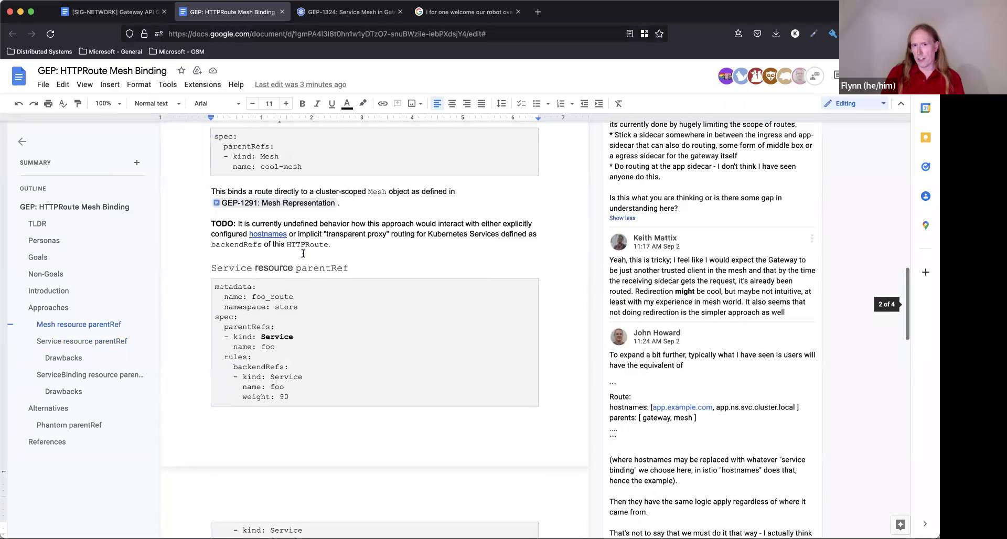
scroll(303, 253, down, 1)
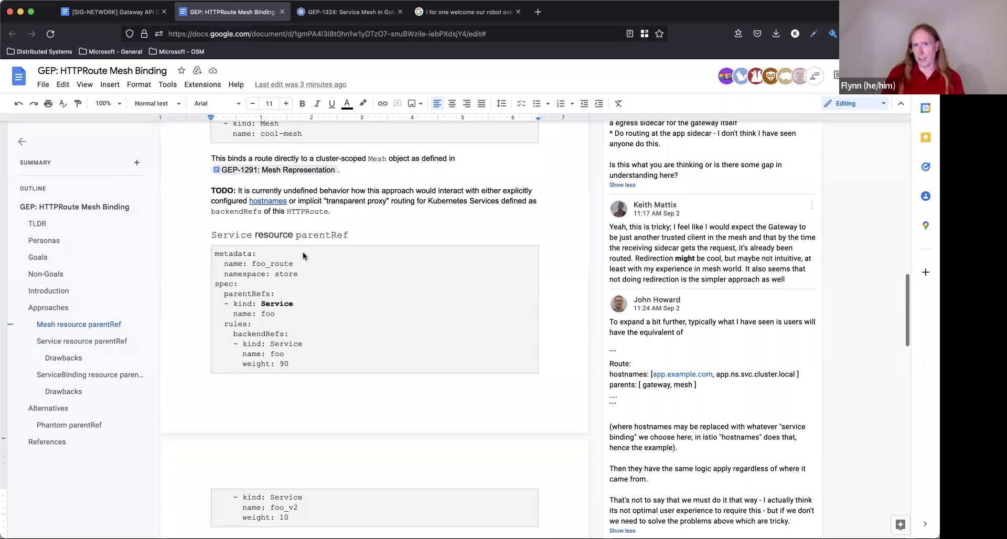
scroll(304, 253, up, 1)
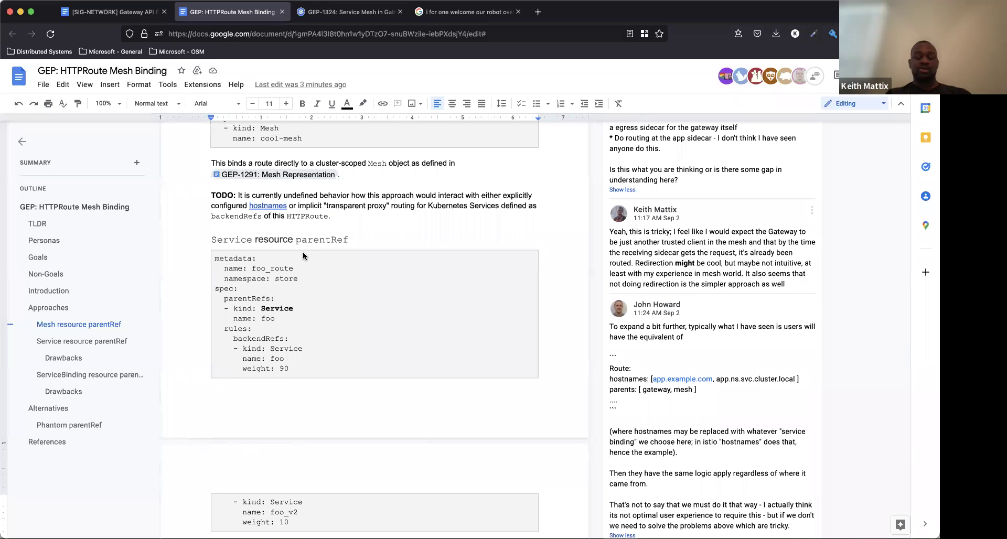
scroll(303, 256, down, 3)
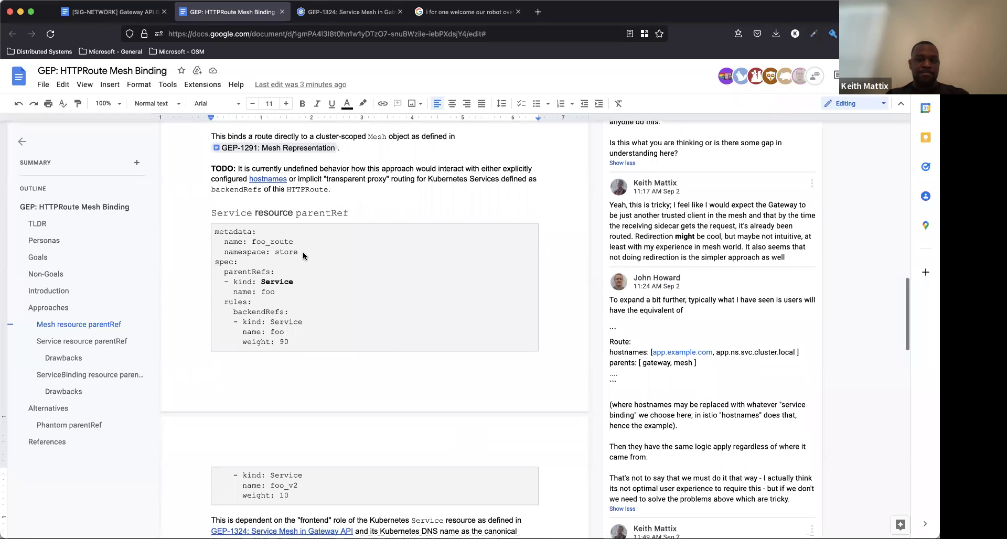
click(276, 262)
scroll(276, 262, down, 3)
triple_click(389, 401)
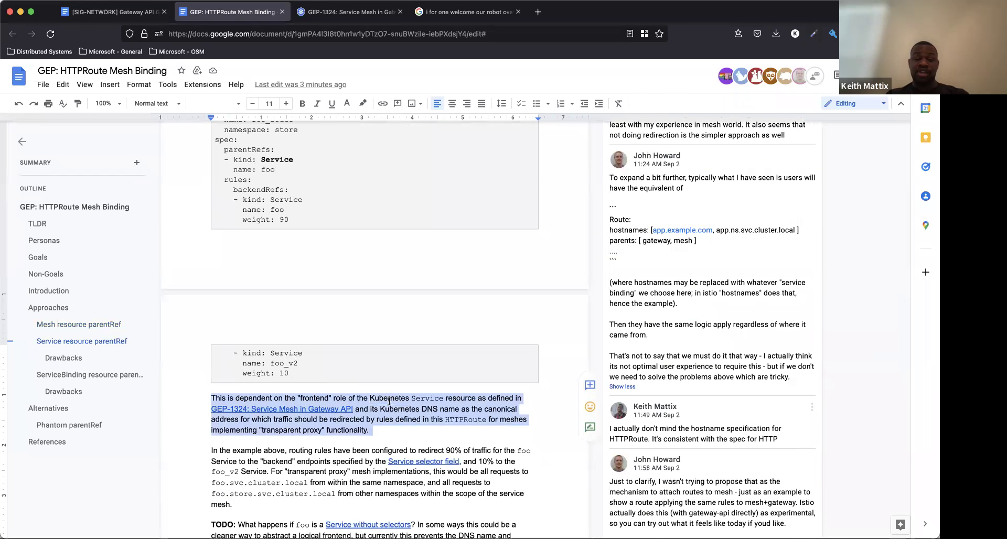
triple_click(389, 401)
scroll(376, 409, down, 1)
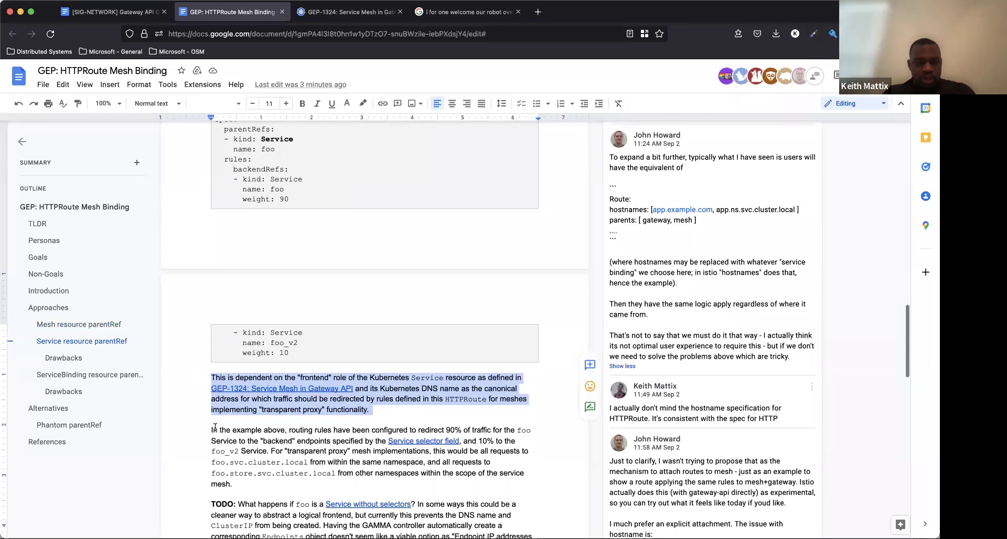
drag(215, 428, 518, 441)
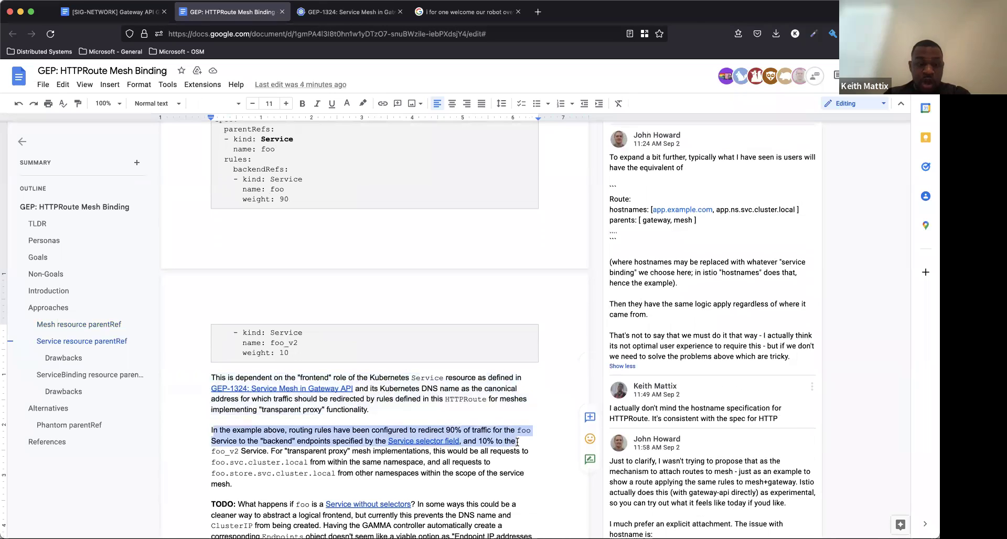
drag(296, 442, 514, 477)
scroll(514, 477, up, 1)
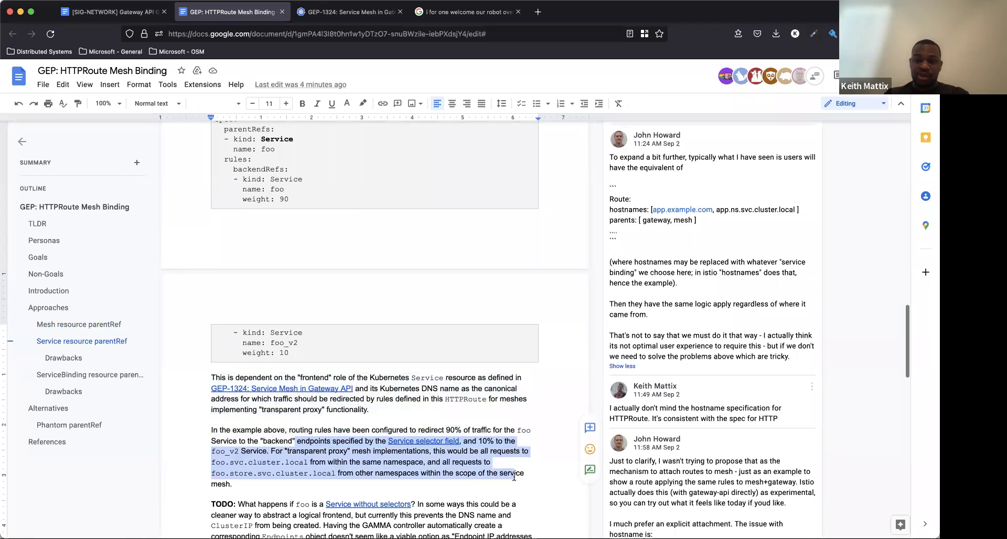
click(325, 381)
click(212, 381)
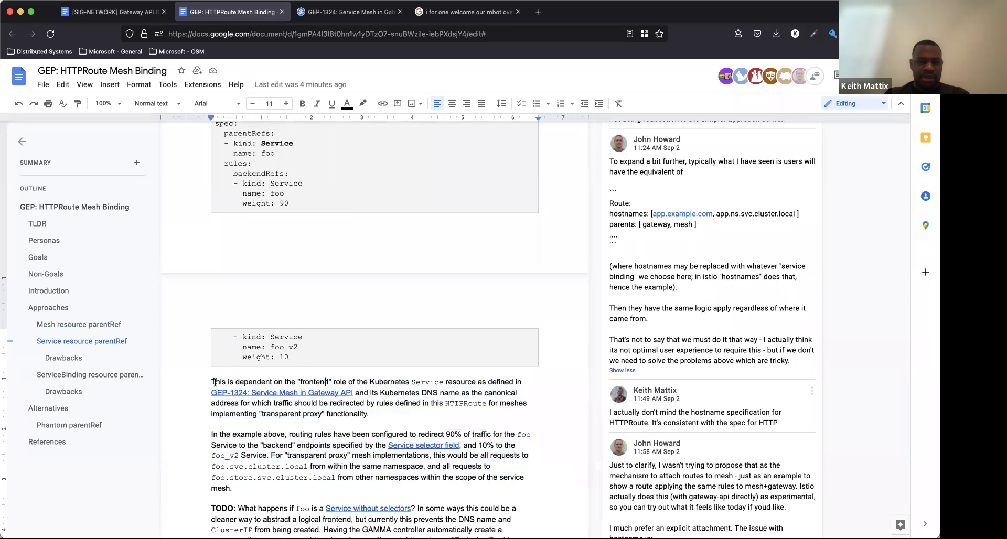
shift+click(434, 417)
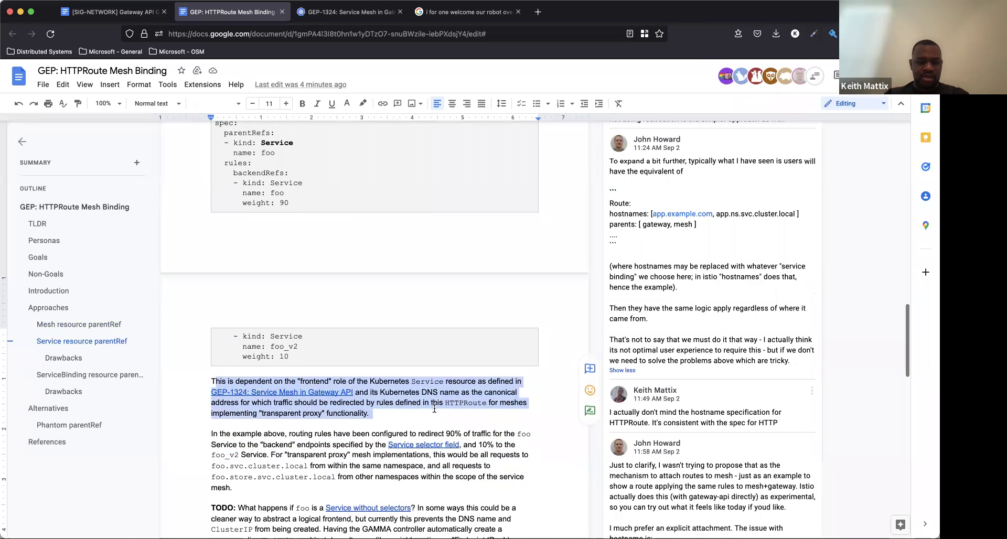
scroll(378, 419, down, 1)
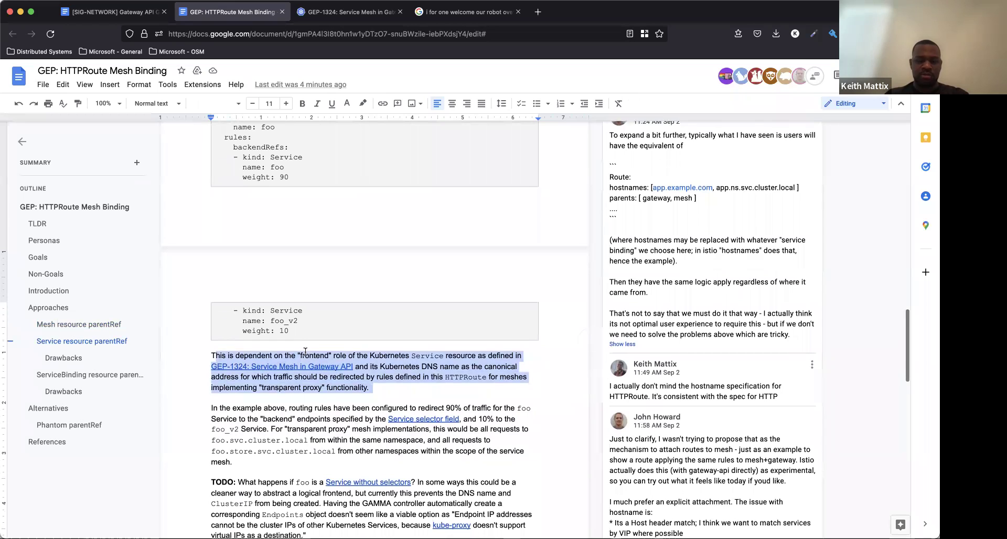
triple_click(287, 453)
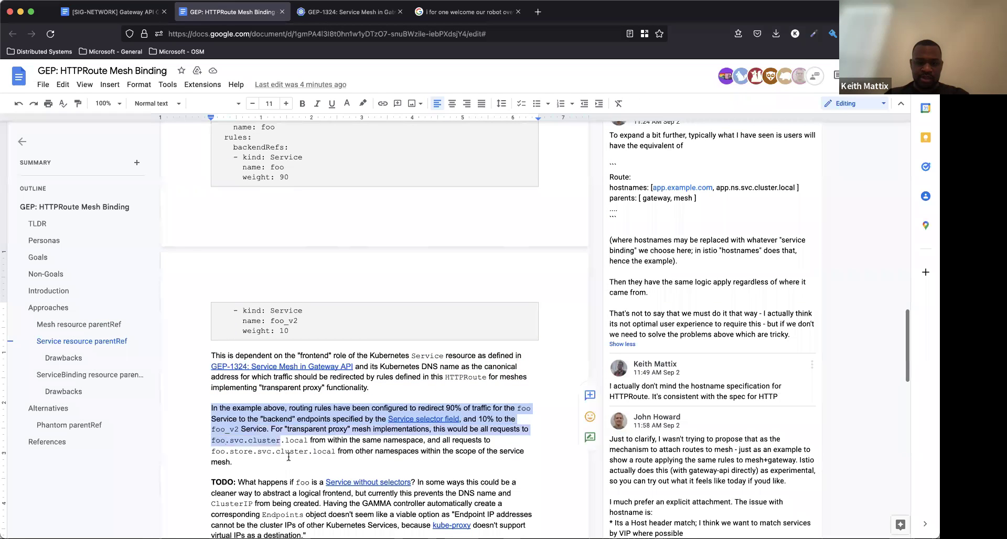
drag(271, 429, 346, 434)
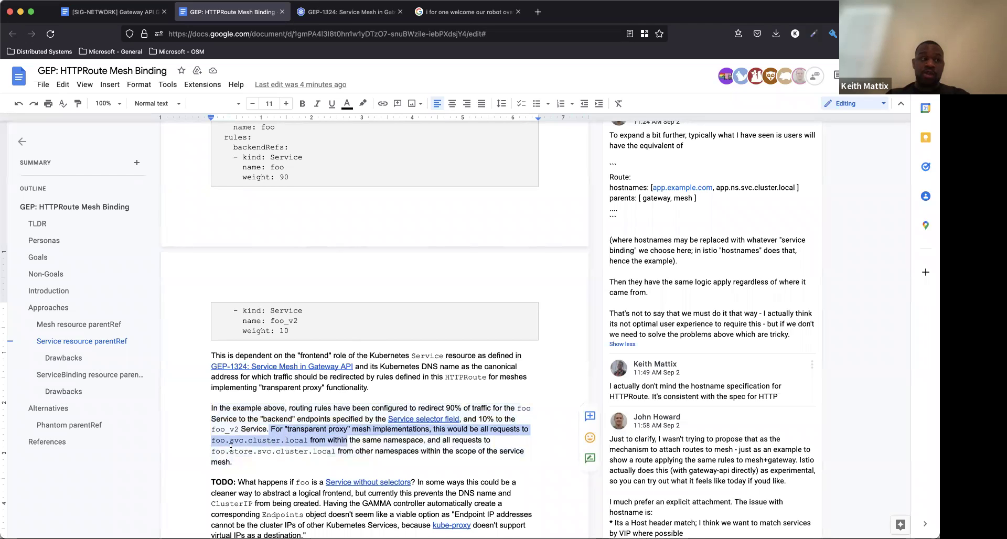
drag(212, 451, 334, 447)
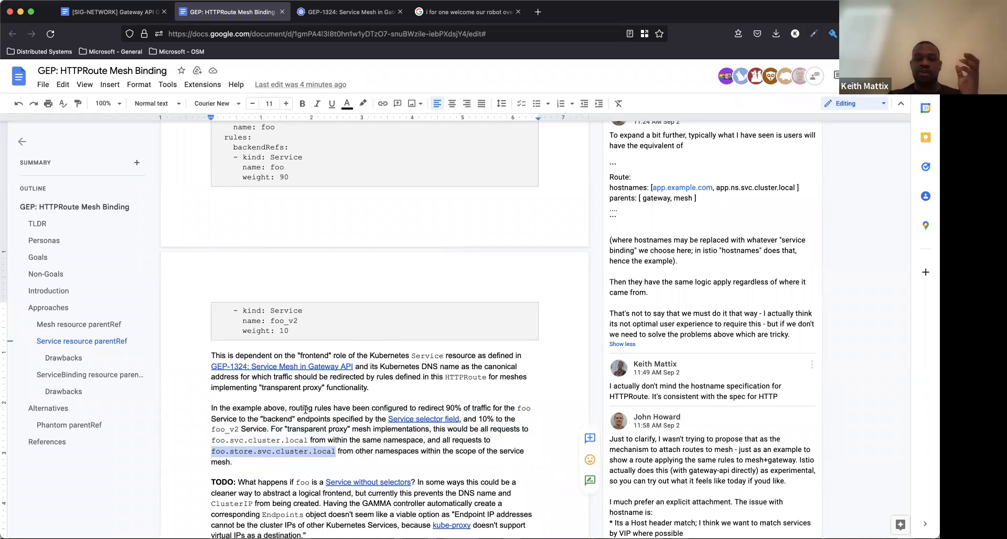
drag(204, 418, 212, 473)
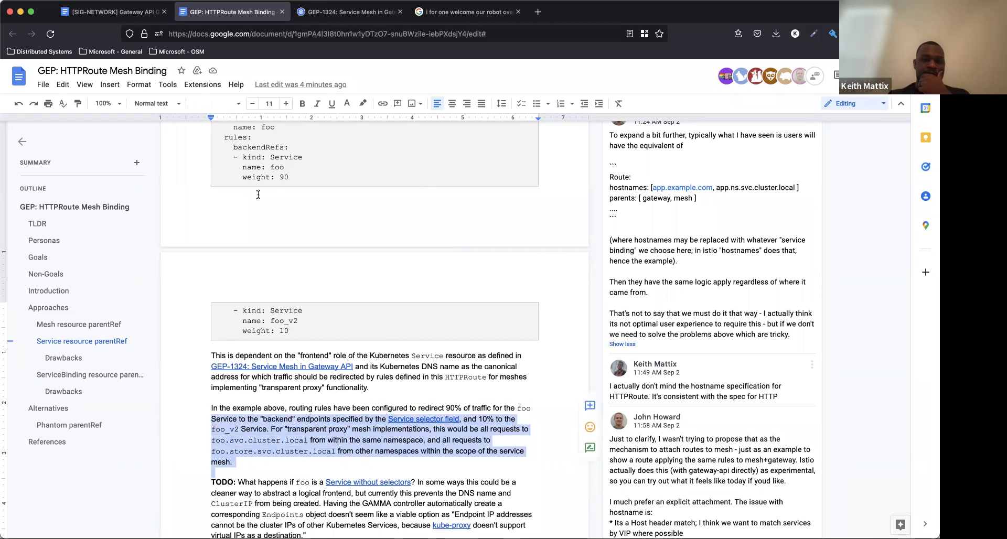
drag(207, 354, 348, 458)
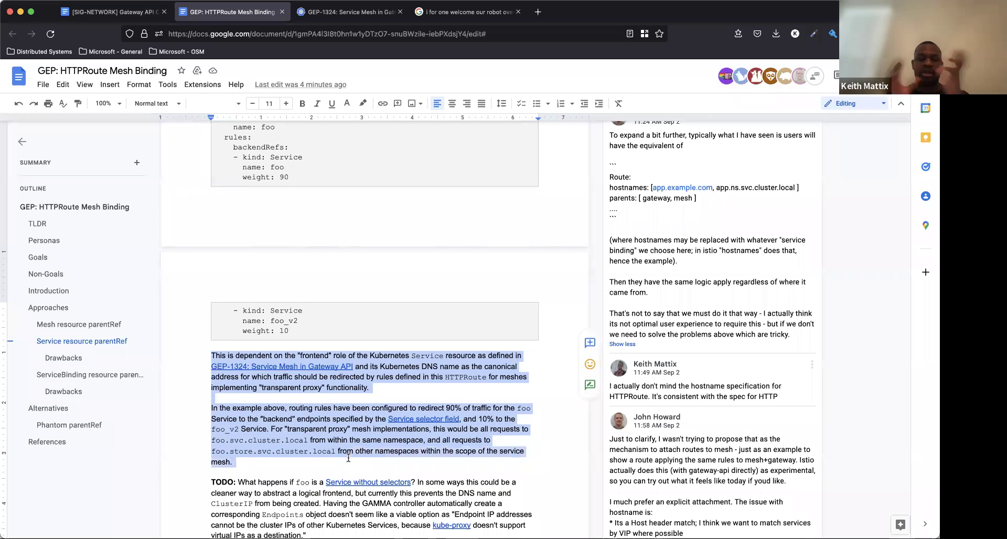
click(209, 352)
drag(209, 352, 437, 388)
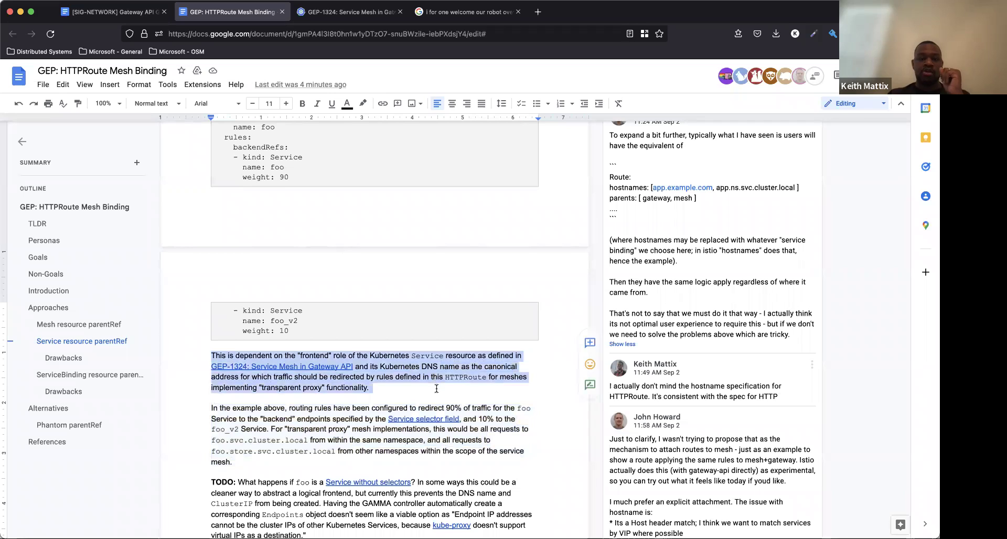
drag(209, 407, 301, 459)
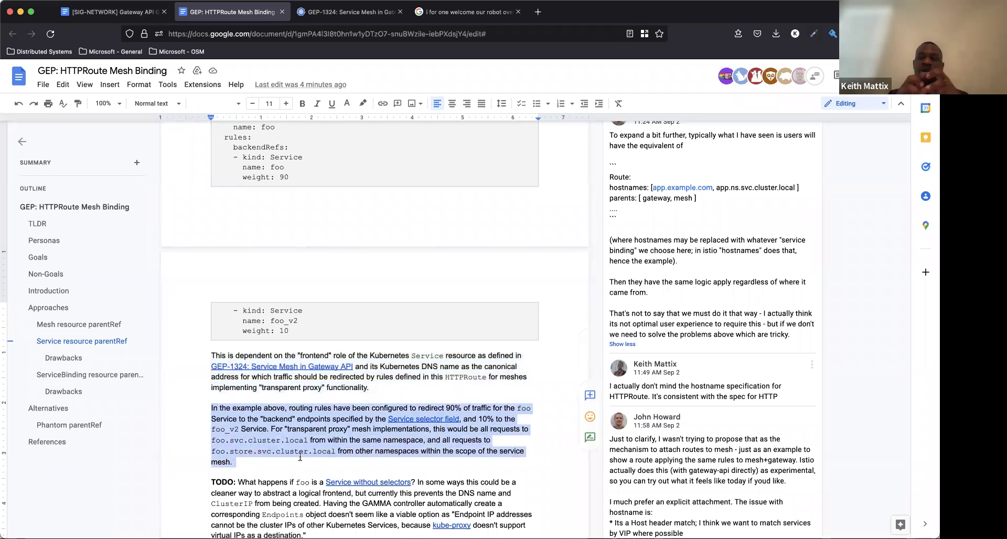
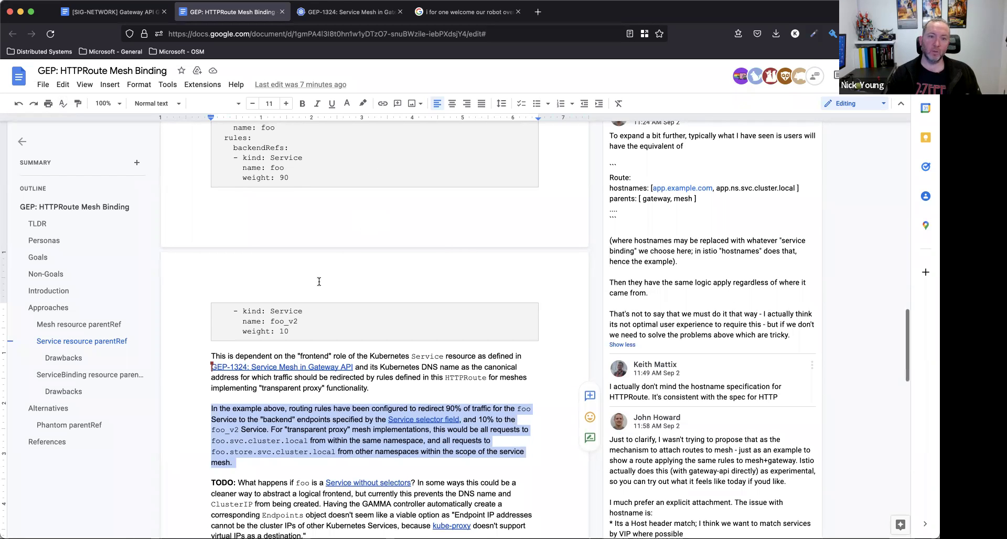
Step: Scroll up to the Service resource parentRef YAML example and the Mesh binding paragraph above it
scroll(319, 282, up, 5)
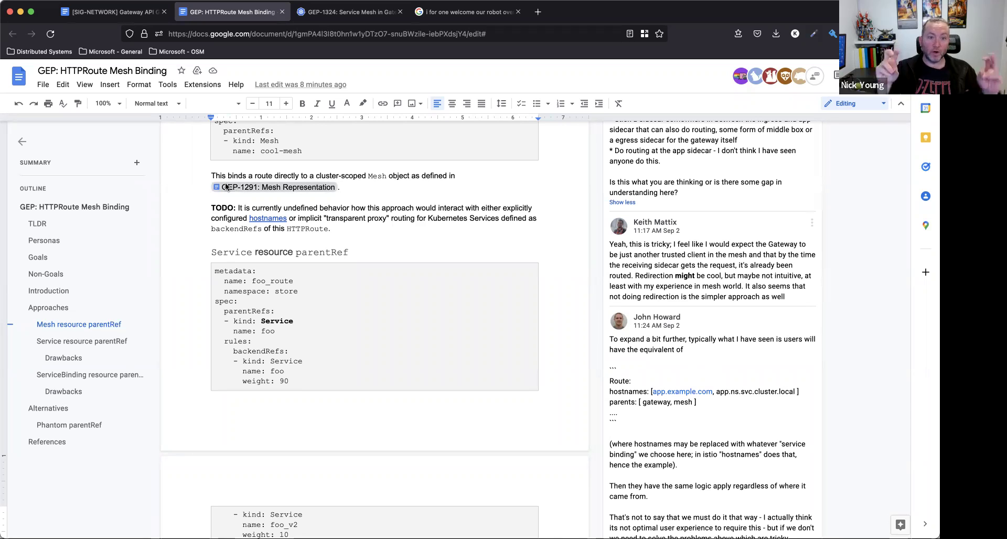
Step: Select the whole 'In the example above' paragraph explaining the 90% foo / 10% foo_v2 split
mouse_move(228, 185)
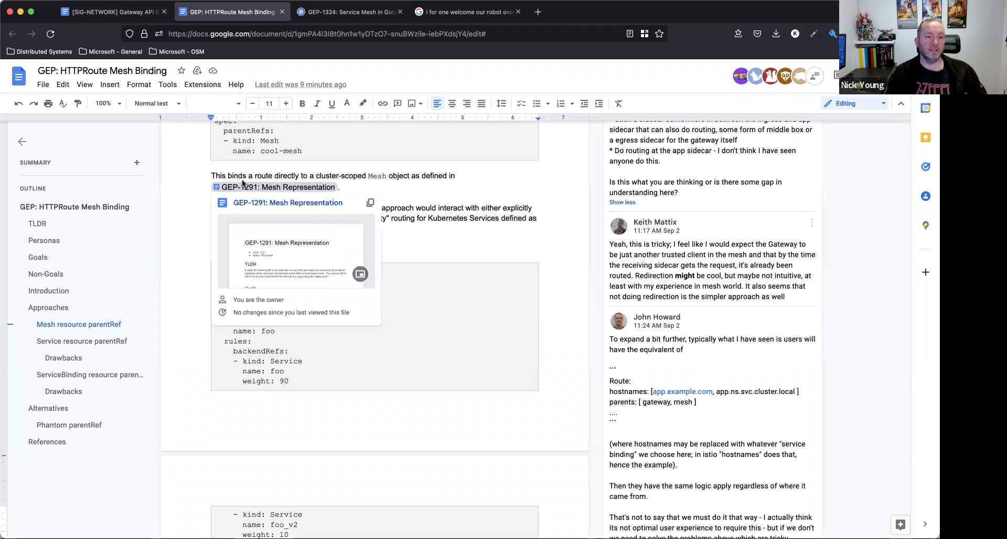
scroll(327, 382, down, 1)
scroll(327, 383, down, 5)
triple_click(327, 383)
scroll(327, 382, down, 1)
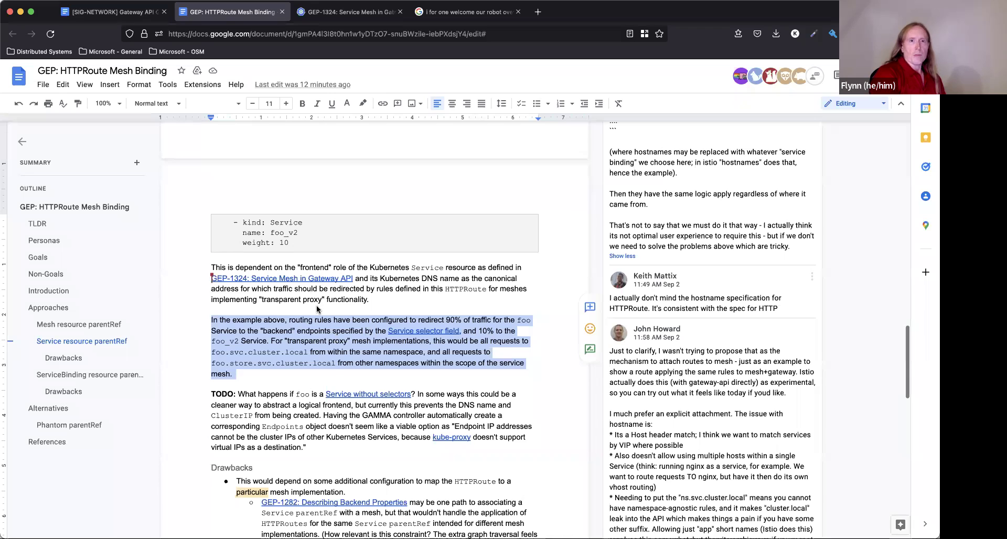
Step: Deselect the routing paragraph using the blank area above the YAML block
click(318, 309)
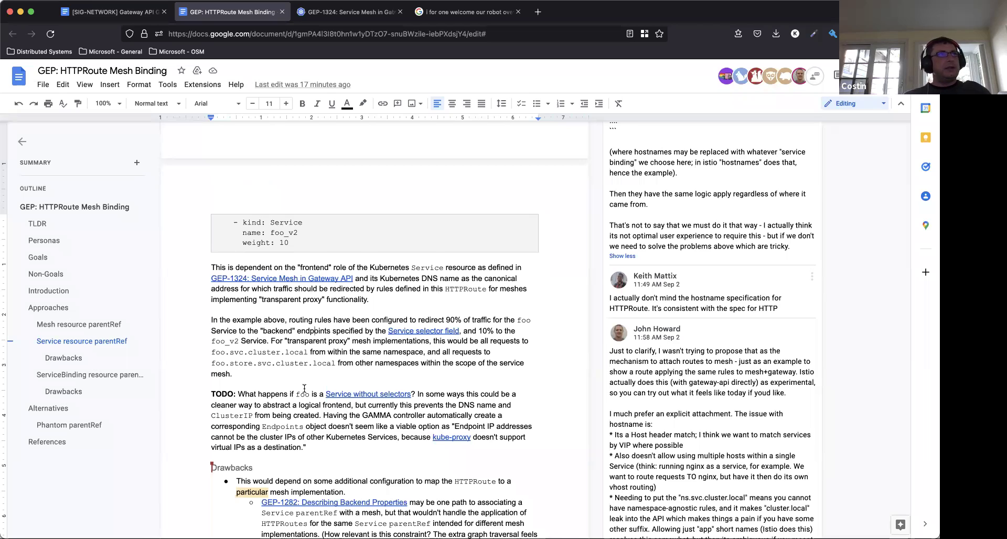
scroll(305, 389, down, 5)
scroll(304, 387, down, 3)
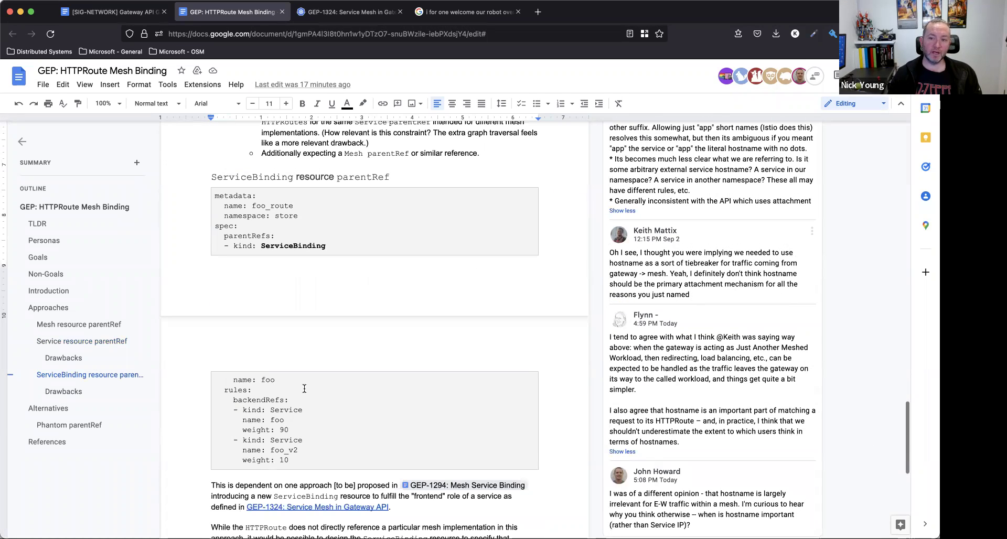
scroll(304, 389, down, 1)
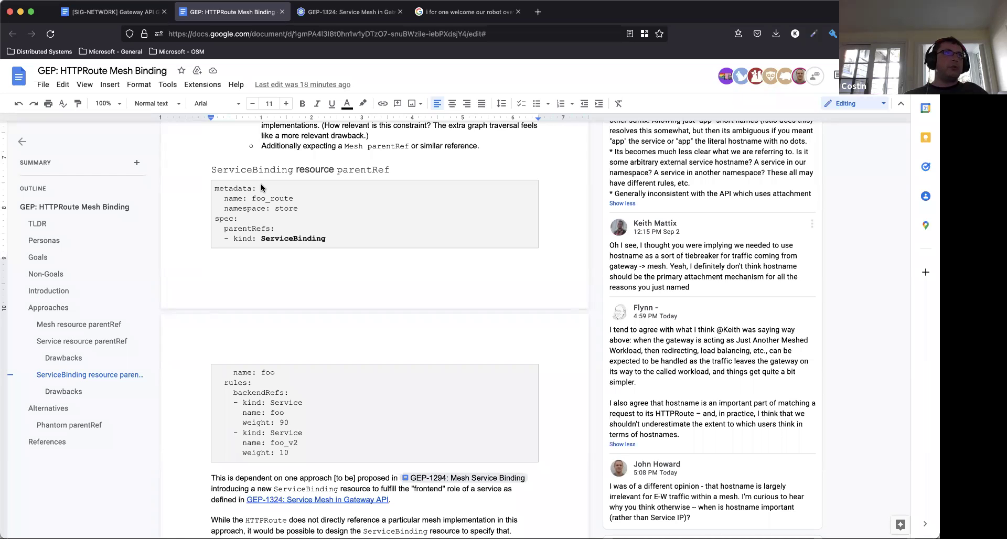
click(677, 511)
click(677, 509)
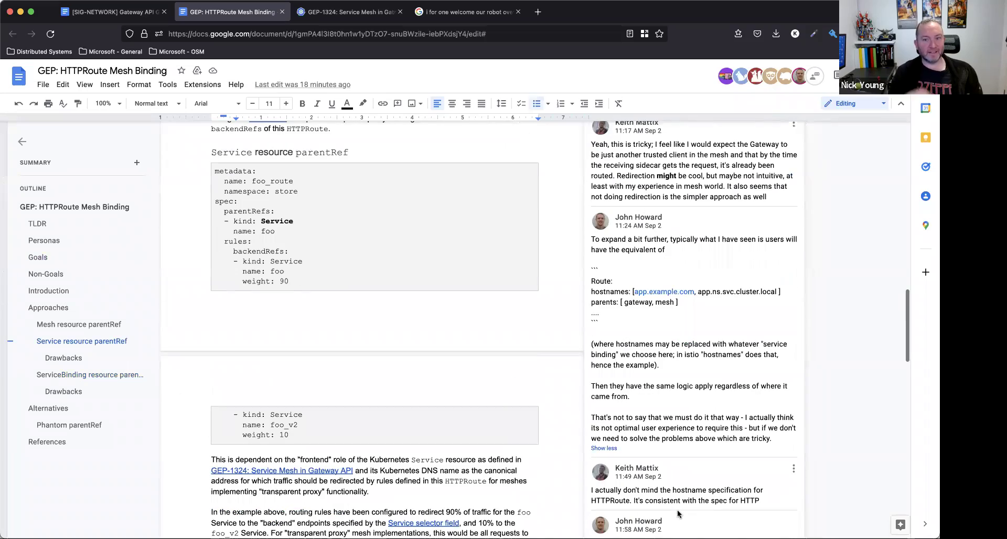
scroll(549, 335, down, 7)
scroll(549, 335, up, 11)
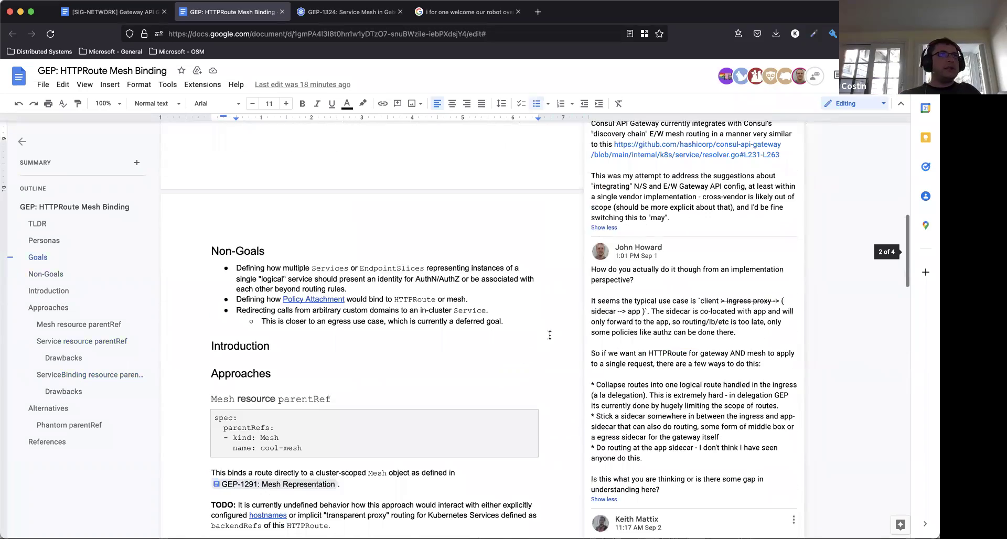
scroll(550, 335, down, 10)
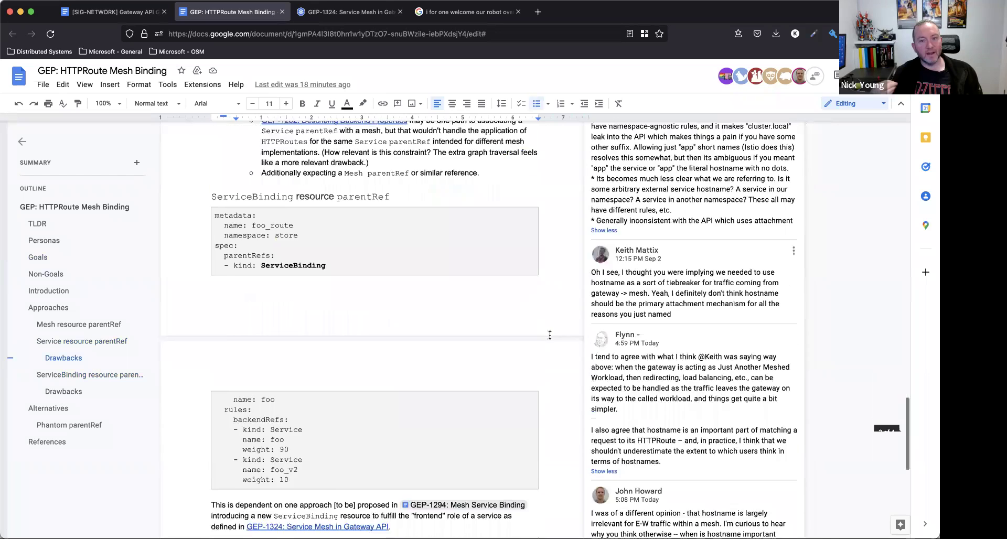
scroll(550, 336, up, 2)
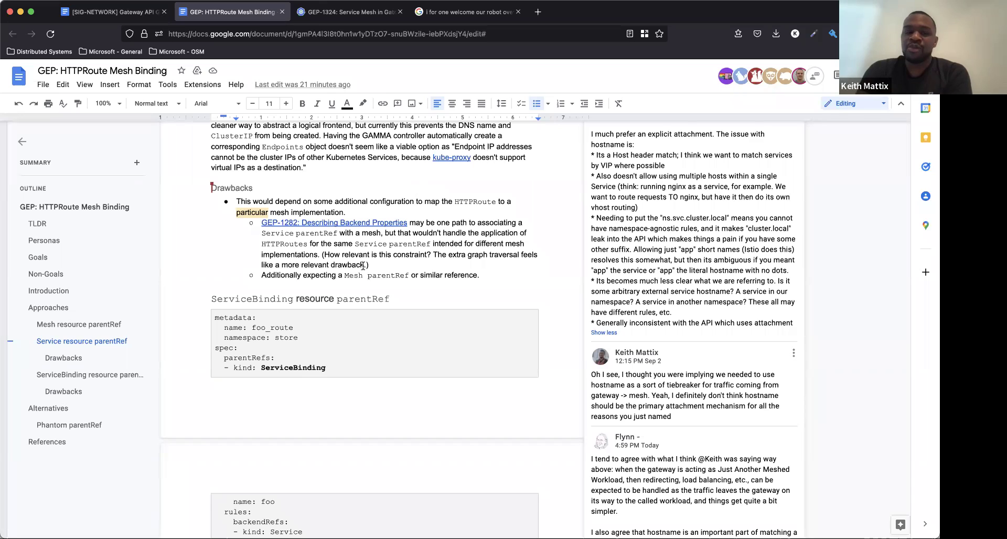
Step: Select the Service parentRef YAML example, then pick out the word Service on its '- kind:' line
scroll(362, 267, up, 5)
scroll(362, 267, up, 6)
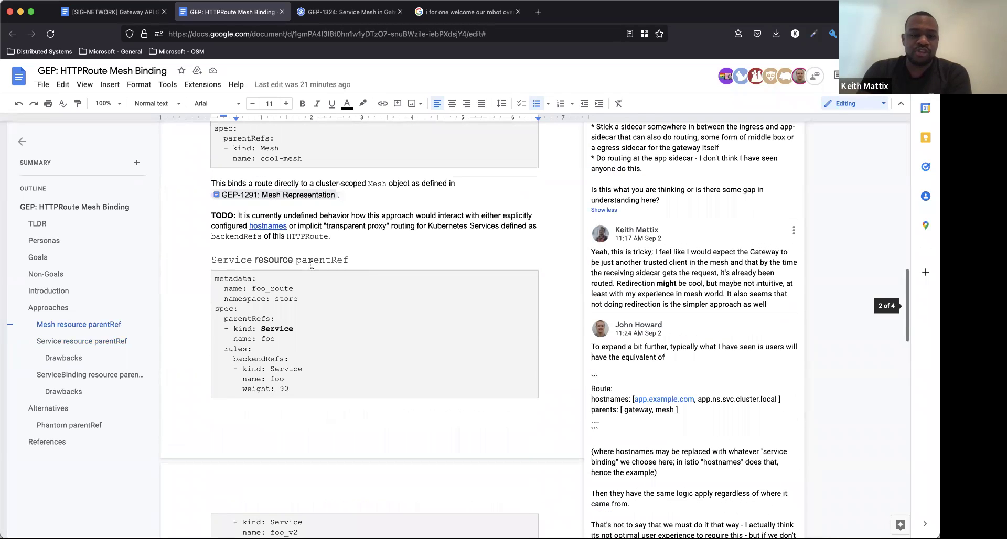
drag(331, 402, 350, 315)
click(242, 235)
drag(217, 239, 309, 355)
double_click(273, 288)
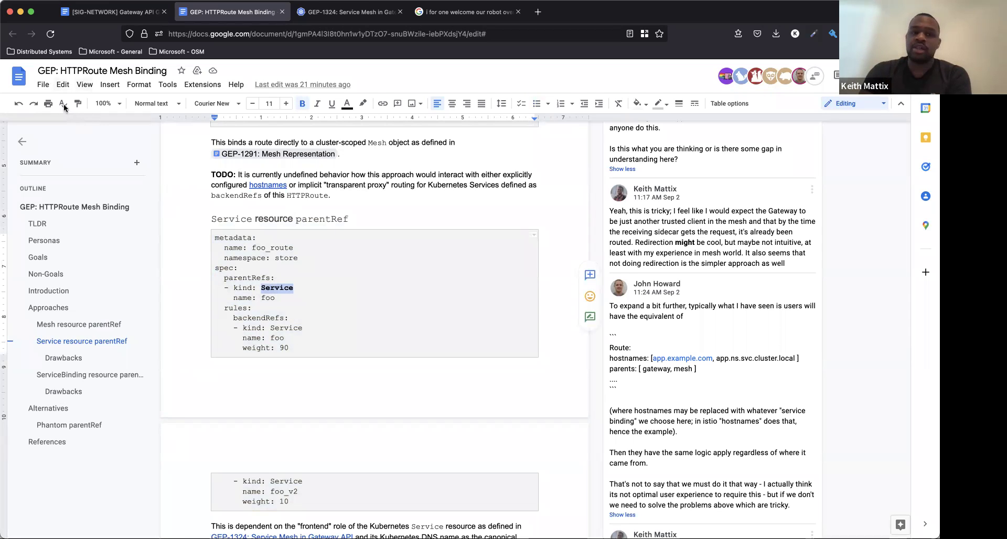
click(248, 297)
scroll(246, 298, down, 3)
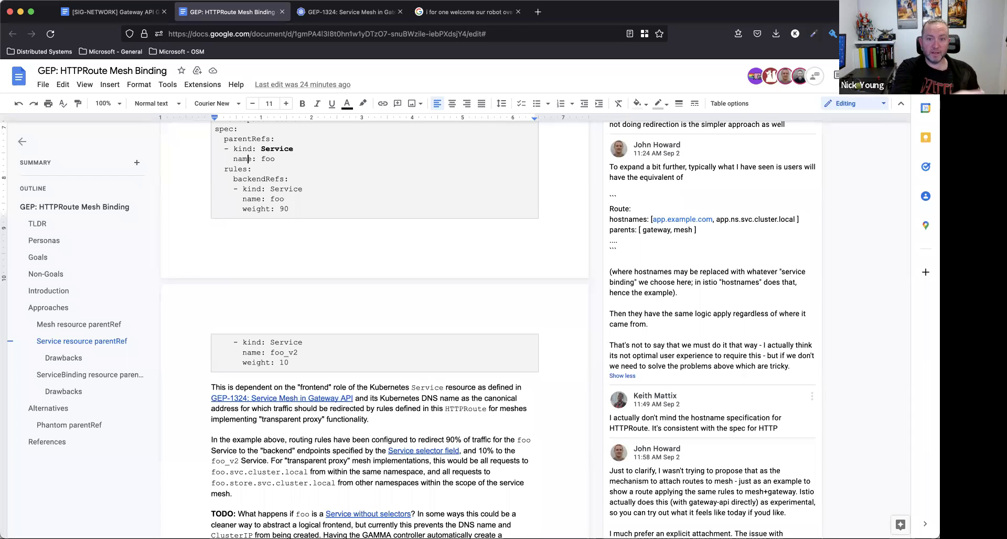
click(249, 159)
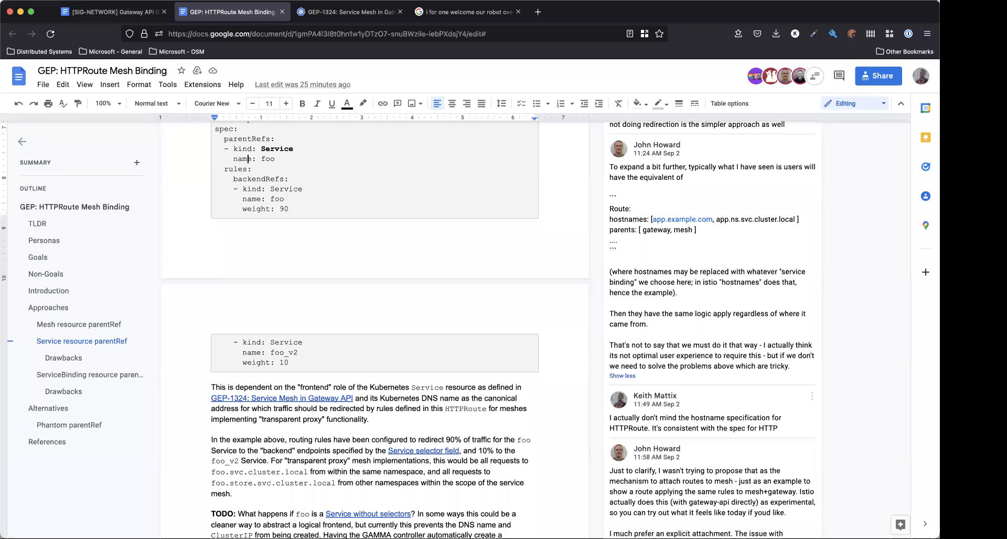
drag(266, 208, 323, 206)
click(323, 209)
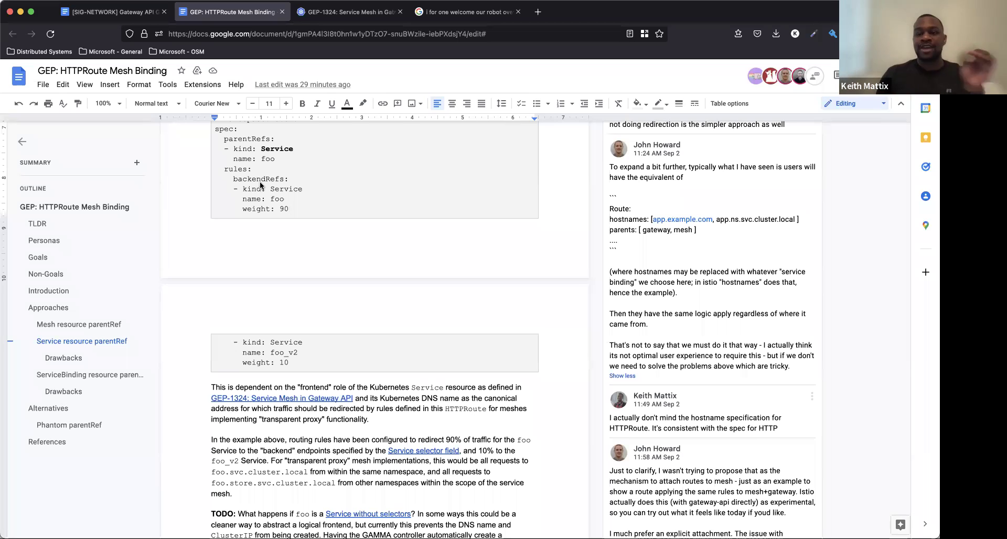
scroll(262, 227, up, 1)
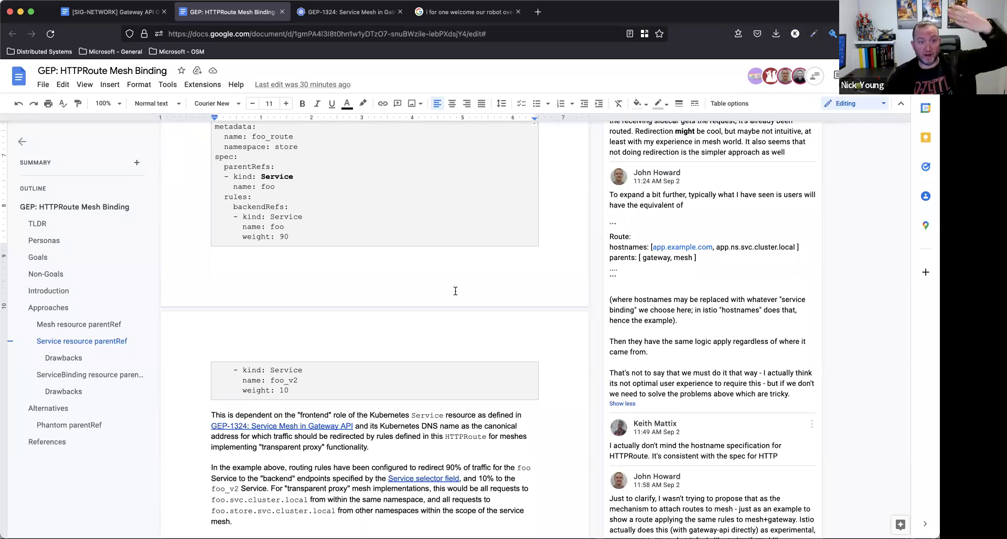
scroll(456, 291, up, 1)
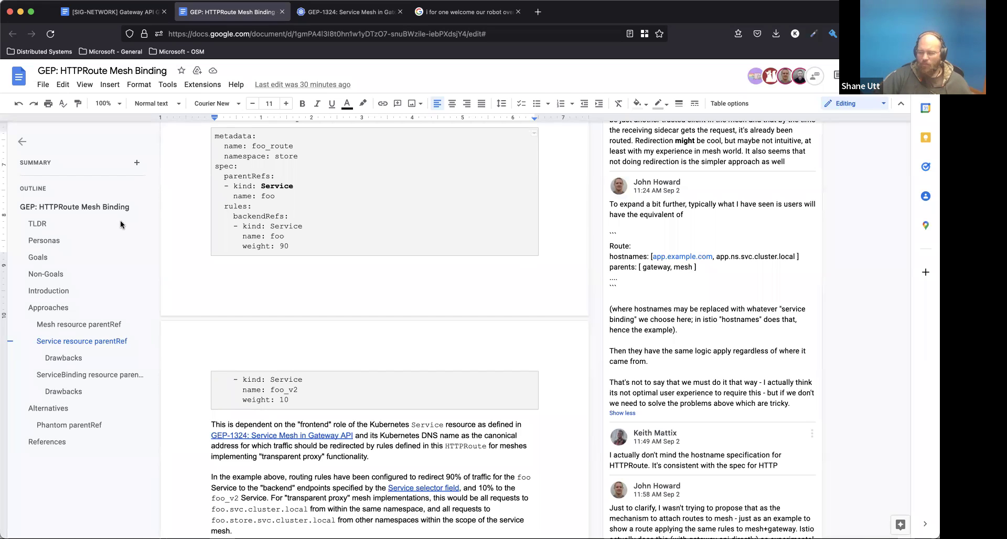
Step: Select the Service foo parentRef lines and draft a comment asking if the parentRef should be the service
double_click(268, 186)
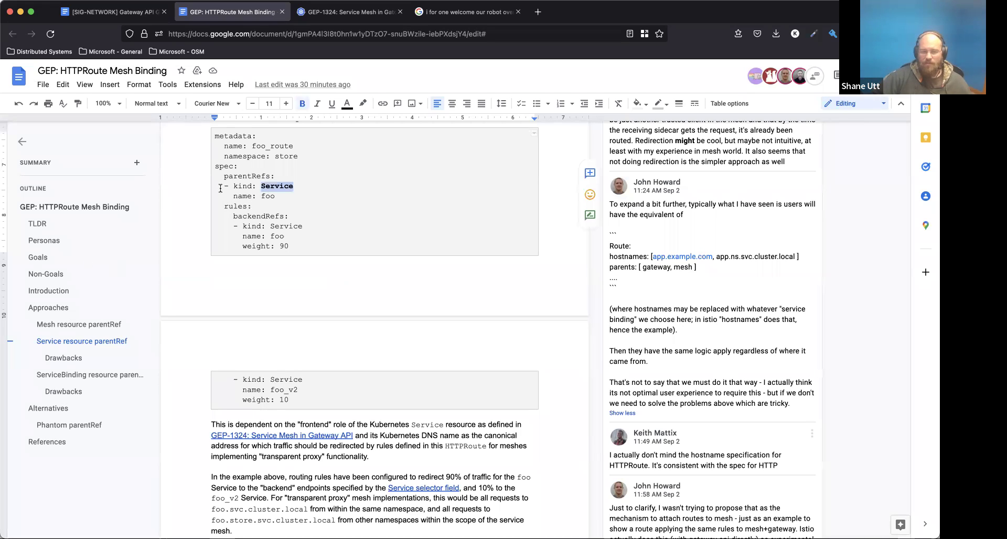
drag(225, 186, 348, 193)
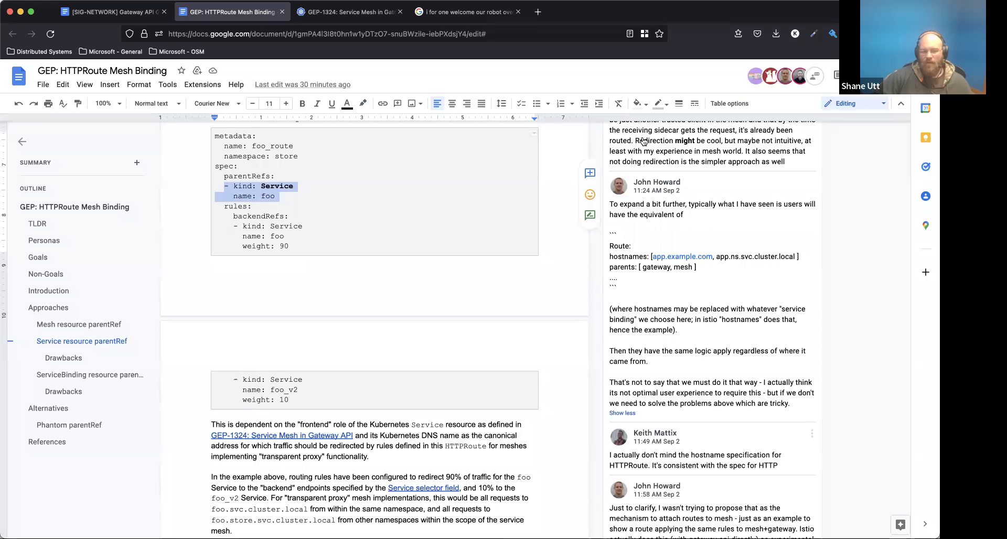
click(590, 174)
text(Here's an idea though:)
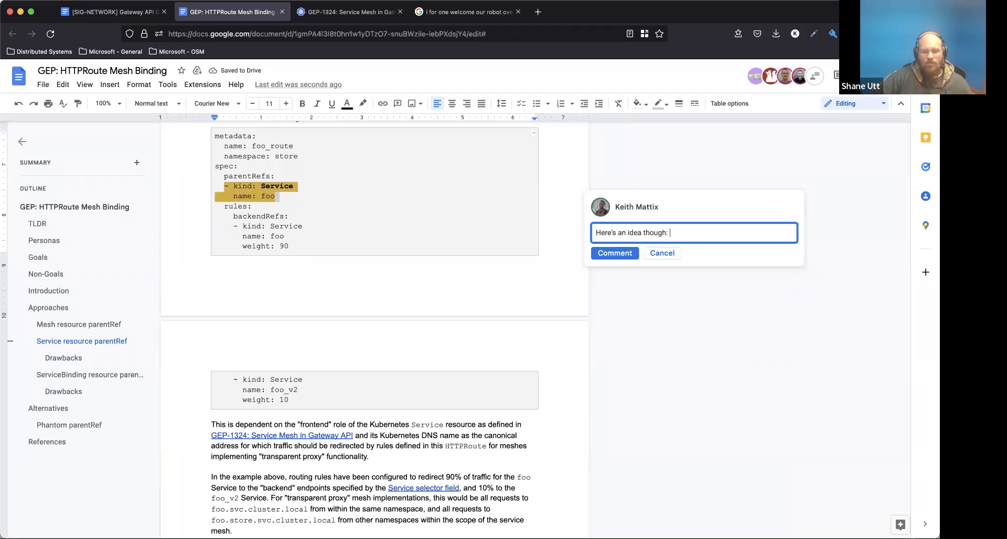
key(BackSpace)
key(BackSpace)
key(BackSpace)
key(BackSpace)
key(BackSpace)
key(BackSpace)
key(BackSpace)
key(BackSpace)
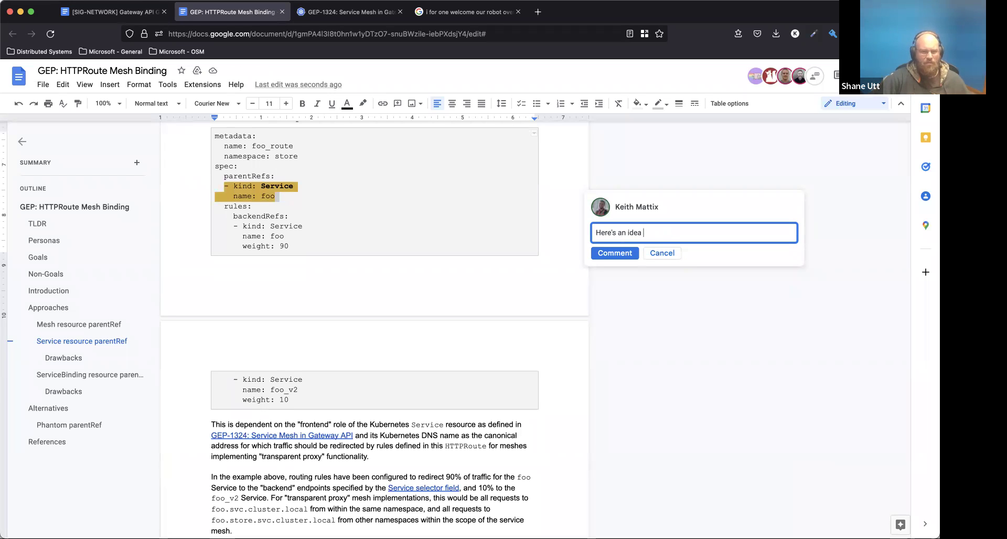
text(: should the parent)
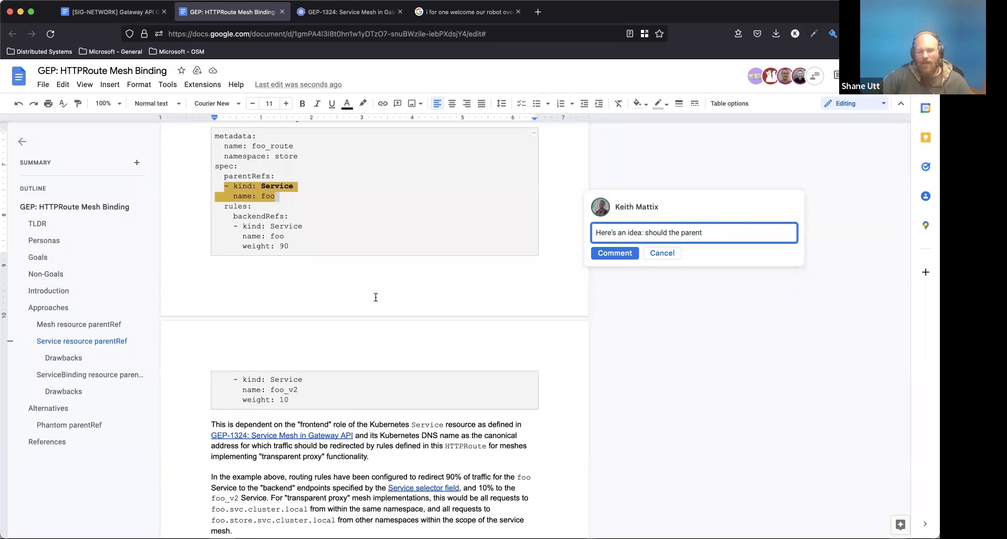
text(Ref be)
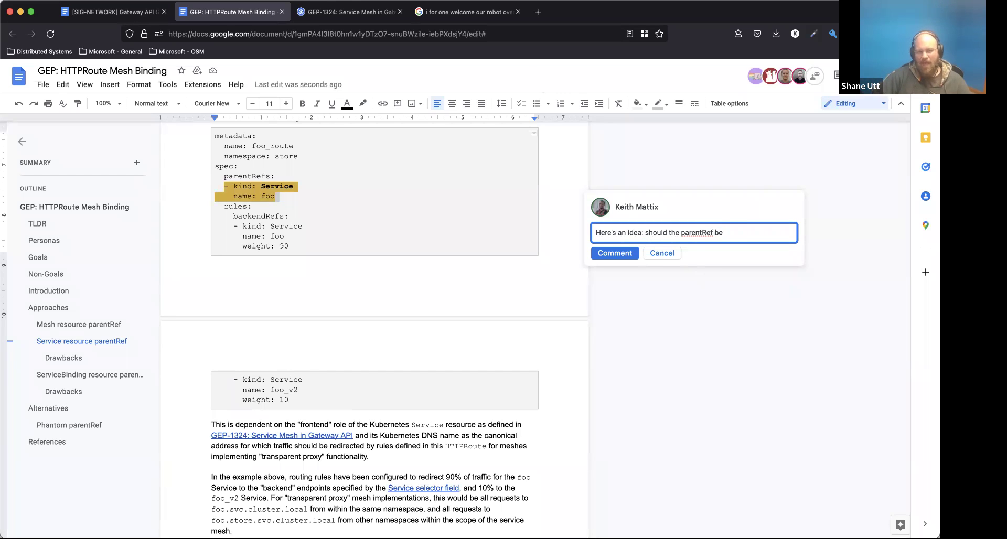
text( the service front)
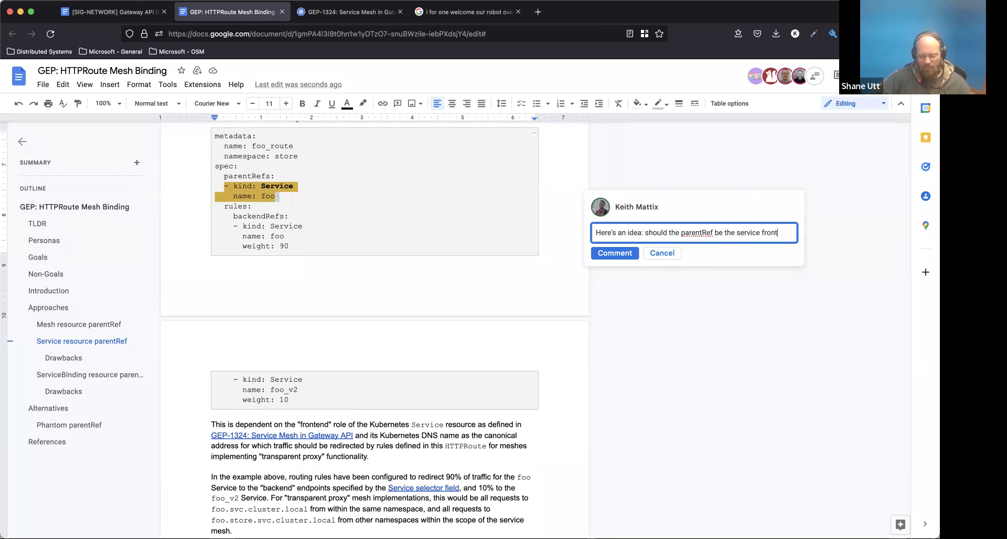
Step: Replace the draft with 'Service seems to be fulfilling the "frontend" role here' and post it
key(super+a)
key(BackSpace)
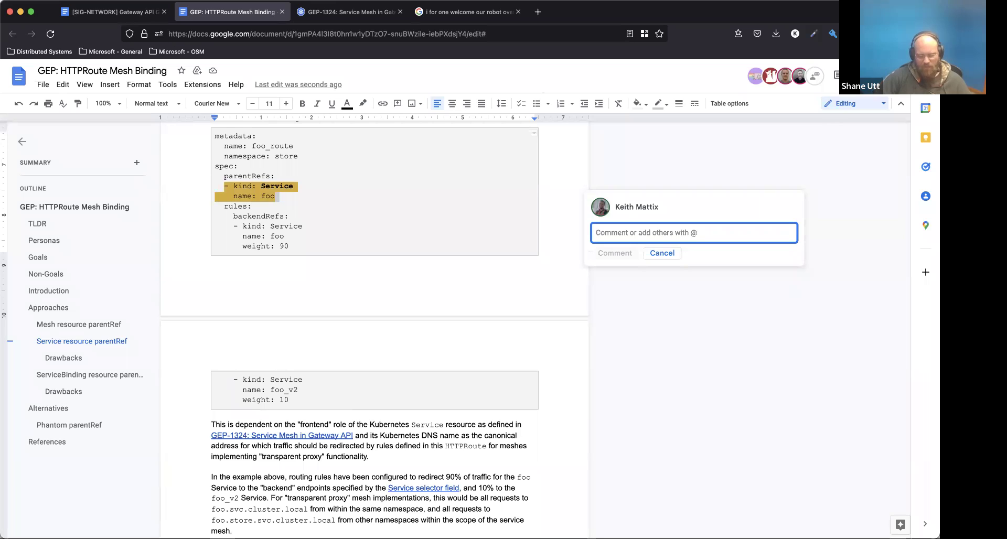
text(The s)
key(BackSpace)
text(Service seems to b)
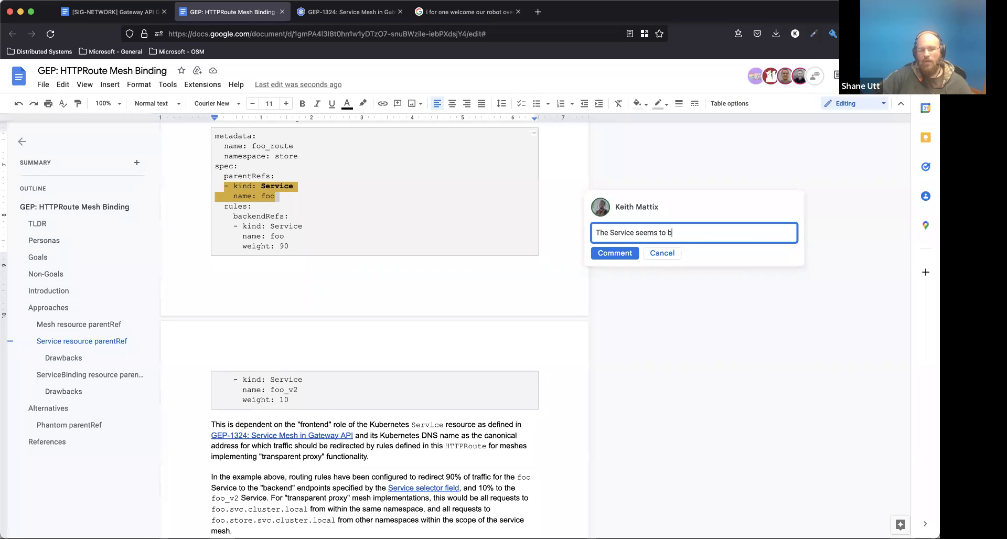
text(e fu)
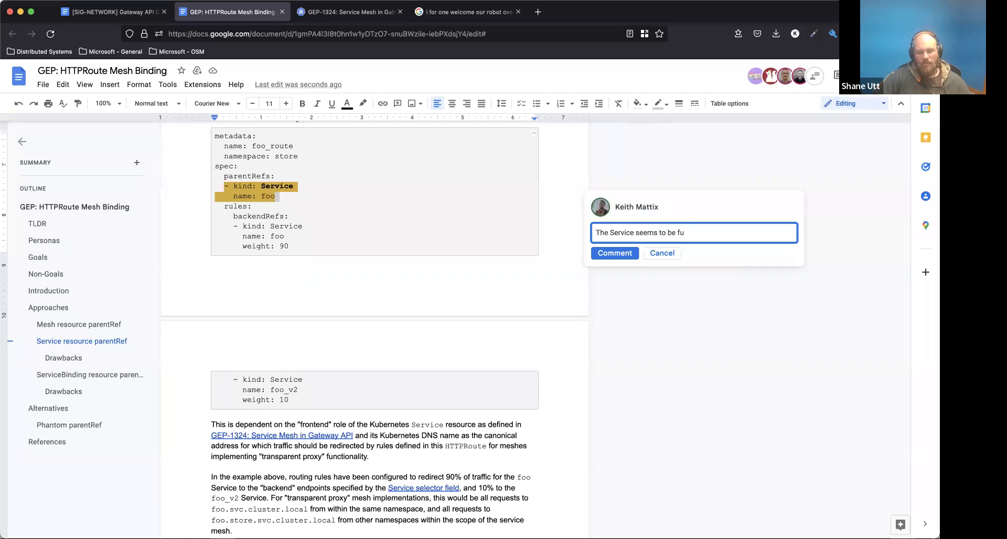
text(lfilling the "front)
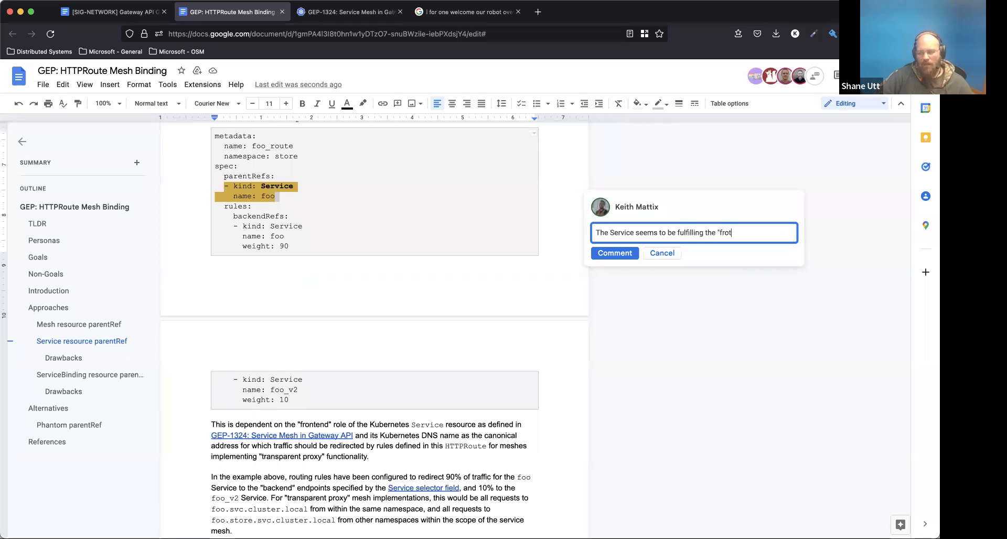
text(end" role here)
key(super+Return)
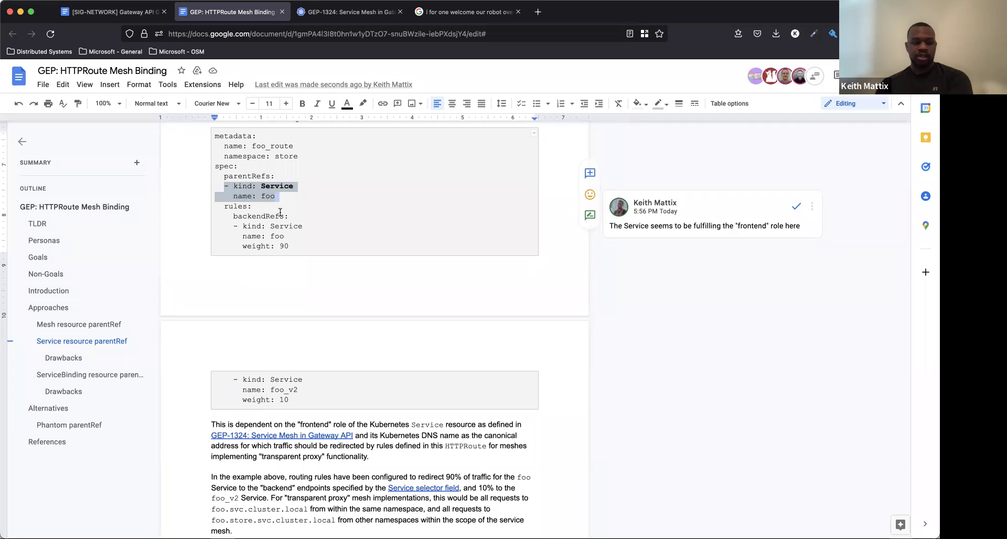
click(291, 196)
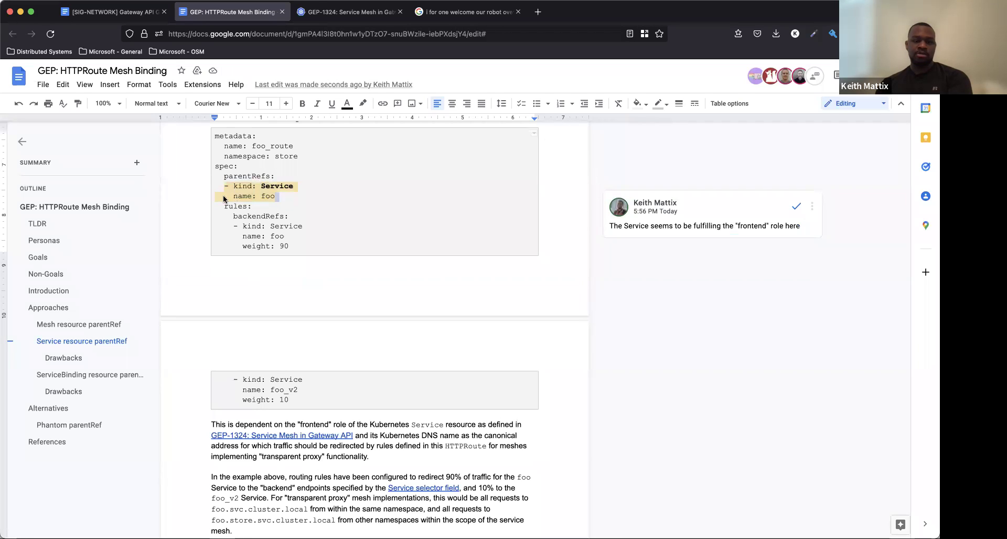
Step: Select the kind: Service and name: foo lines, then move down toward the TODO and Drawbacks
drag(276, 198, 221, 190)
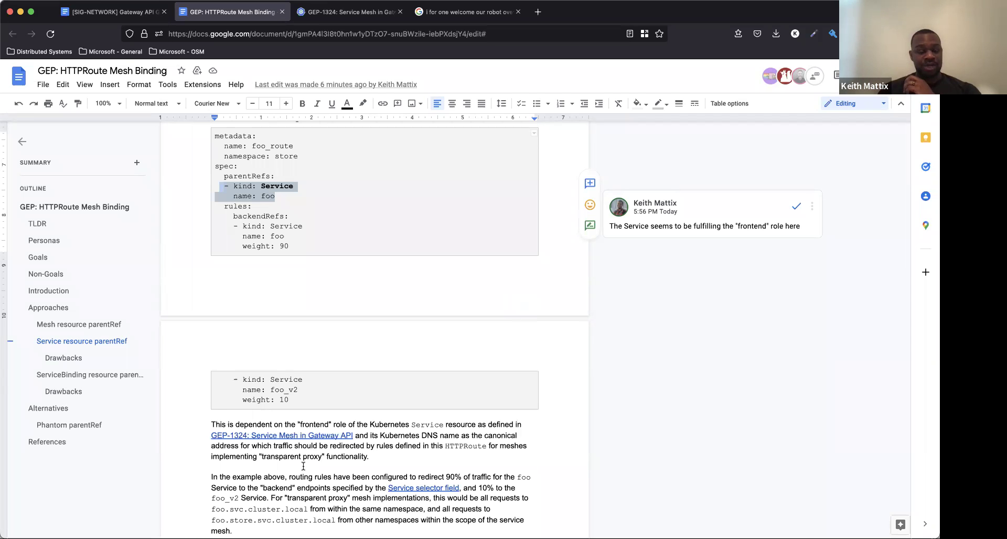
scroll(303, 466, down, 6)
scroll(302, 467, up, 2)
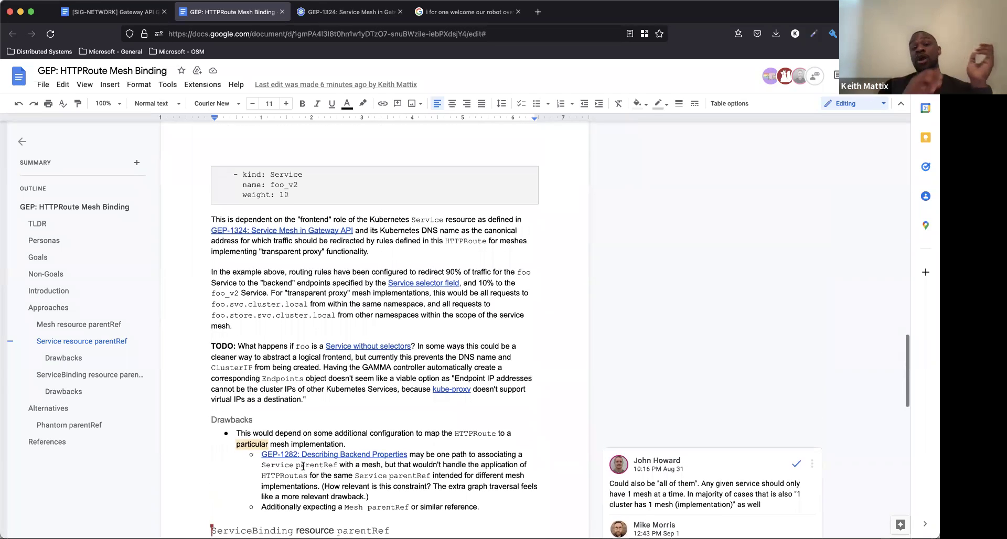